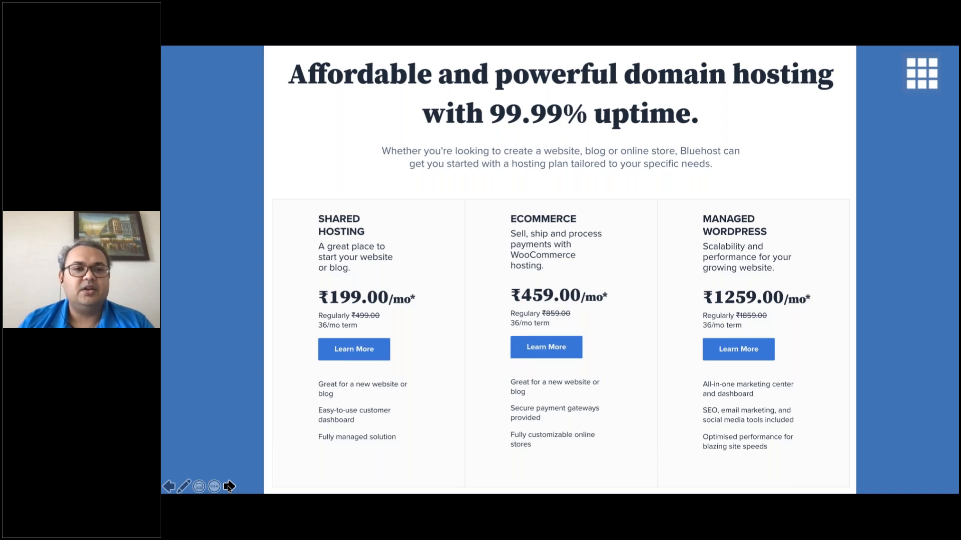
left_click(228, 486)
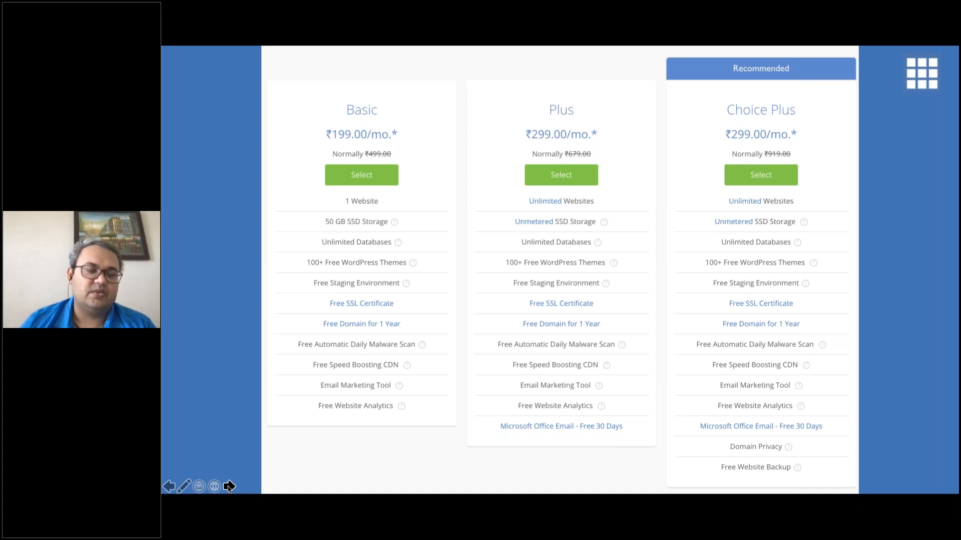
left_click(228, 486)
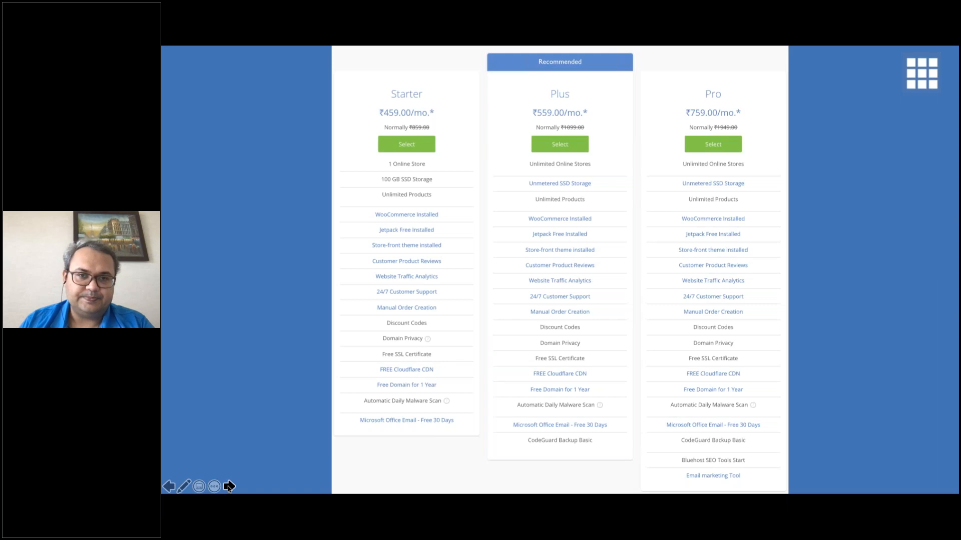
left_click(229, 486)
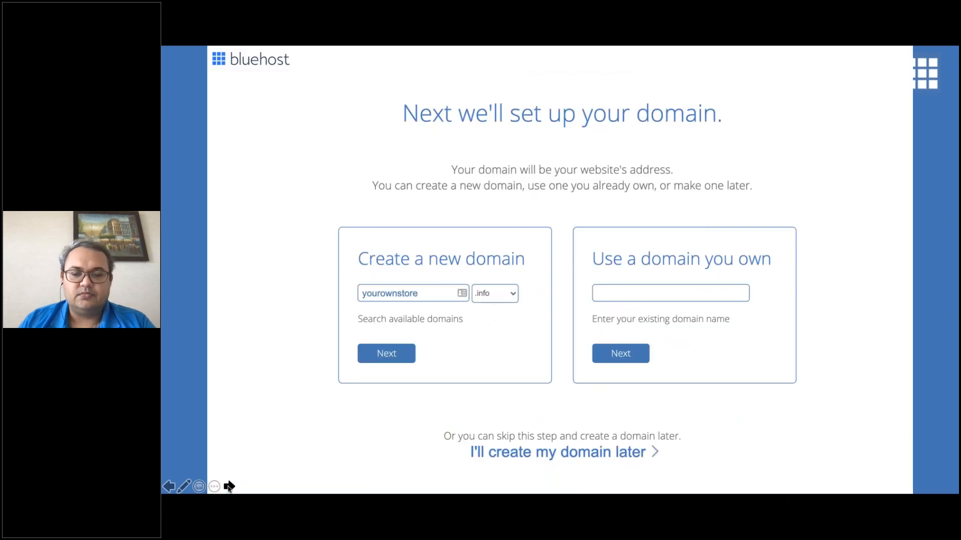
left_click(229, 486)
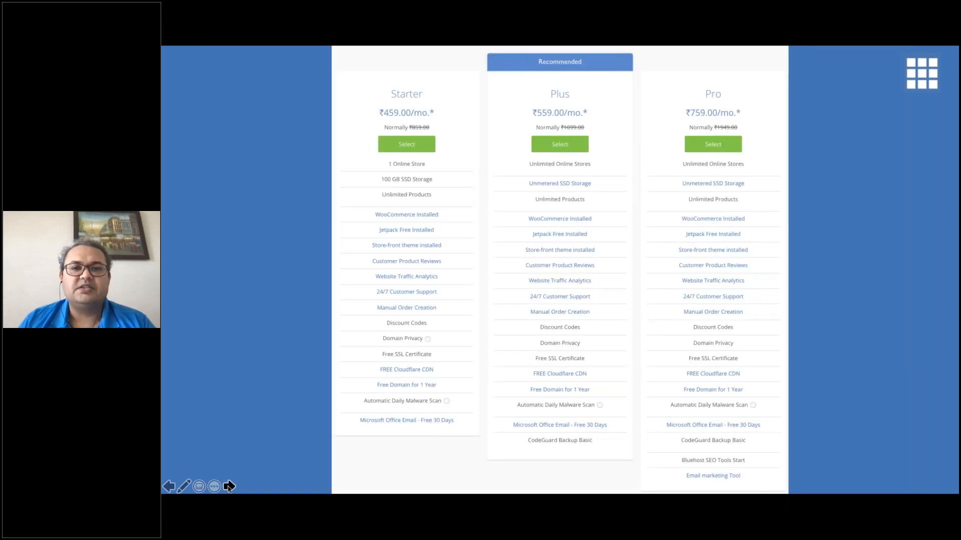
left_click(228, 486)
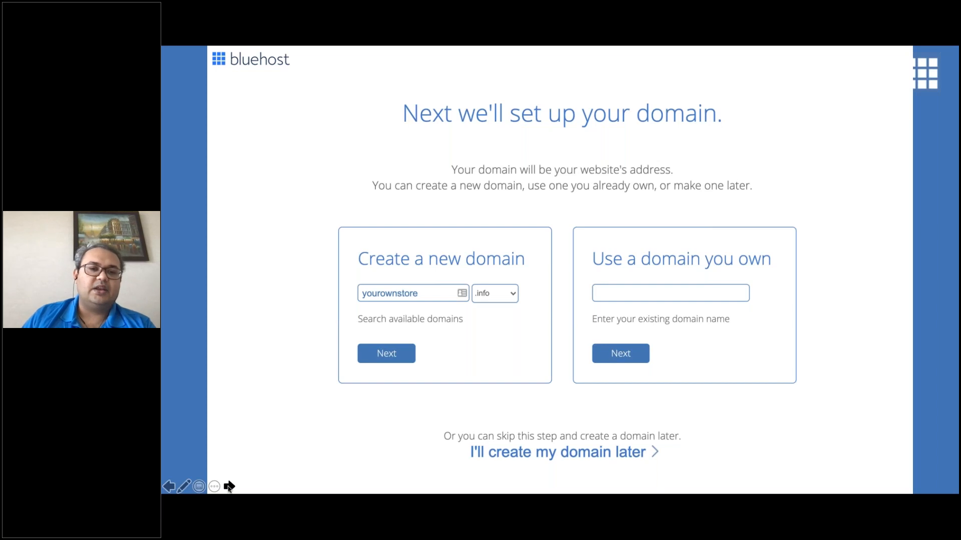
left_click(228, 487)
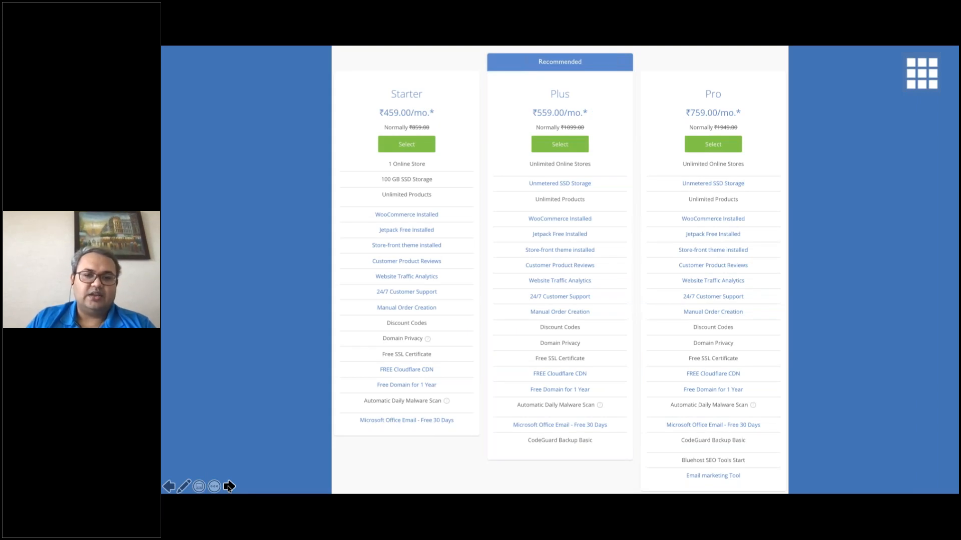
left_click(229, 486)
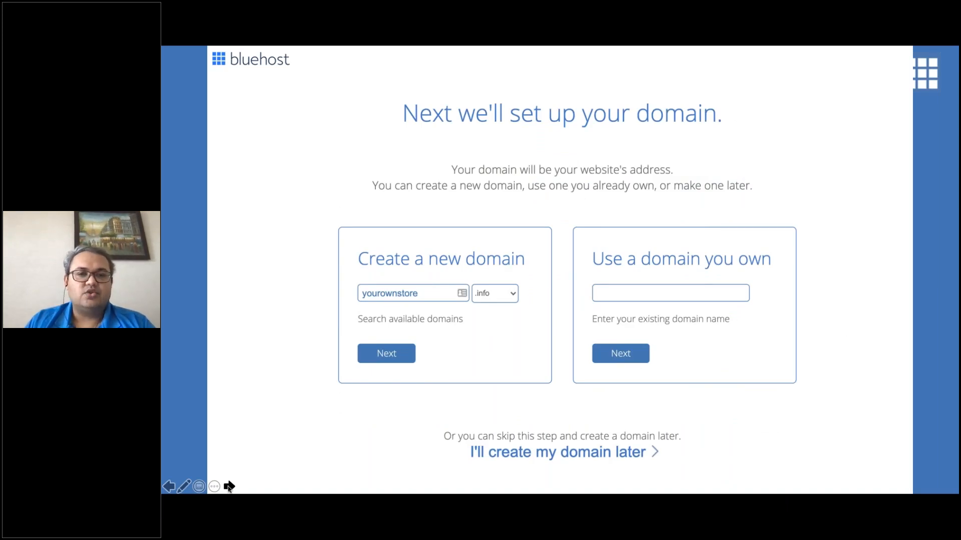
left_click(229, 486)
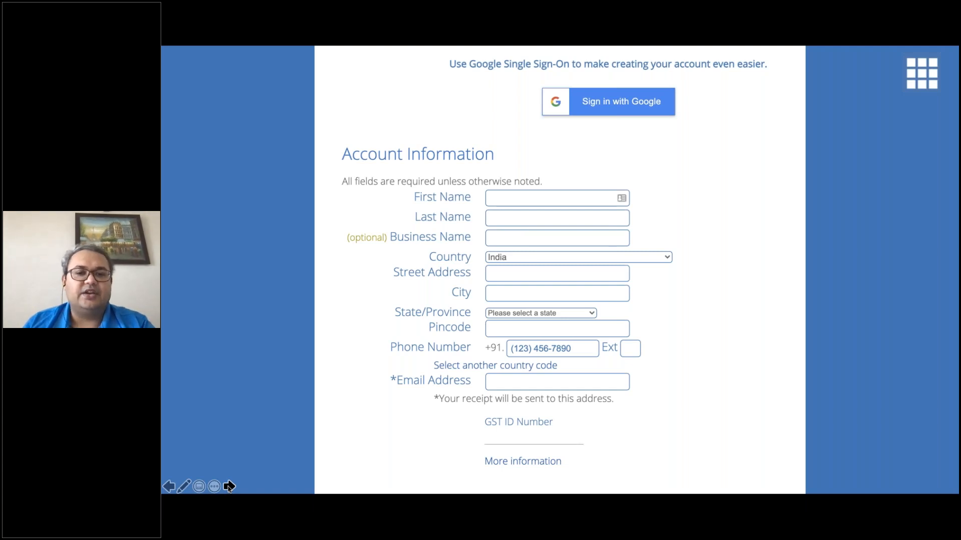
left_click(228, 487)
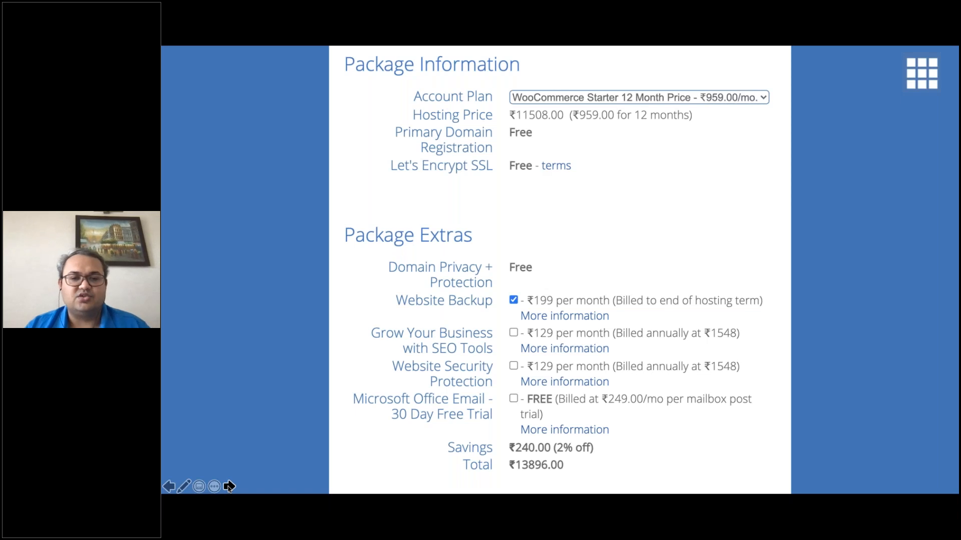
left_click(229, 487)
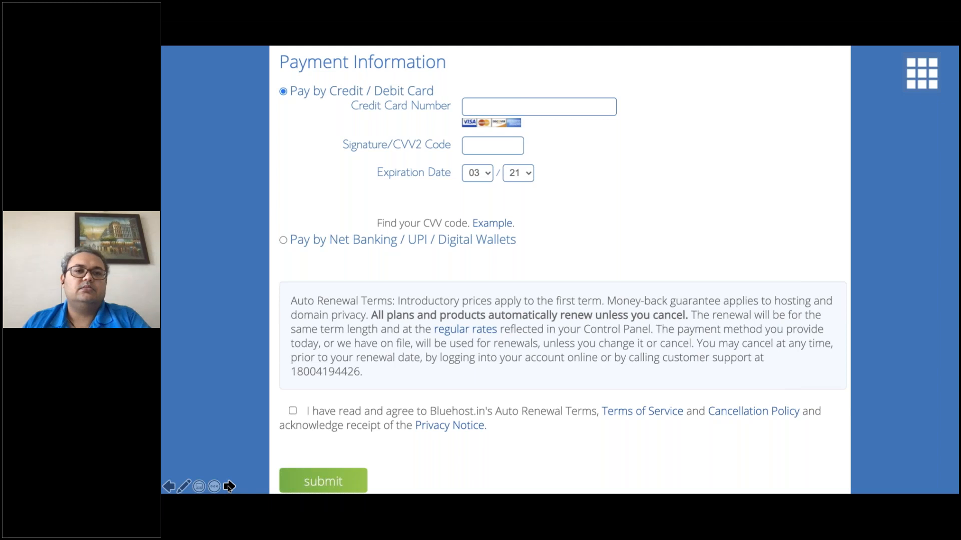
left_click(229, 486)
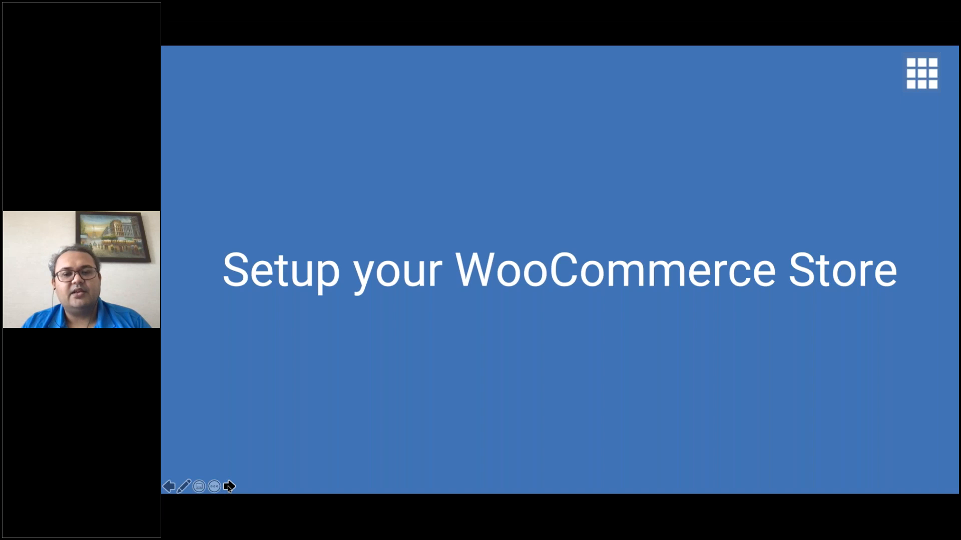
left_click(229, 487)
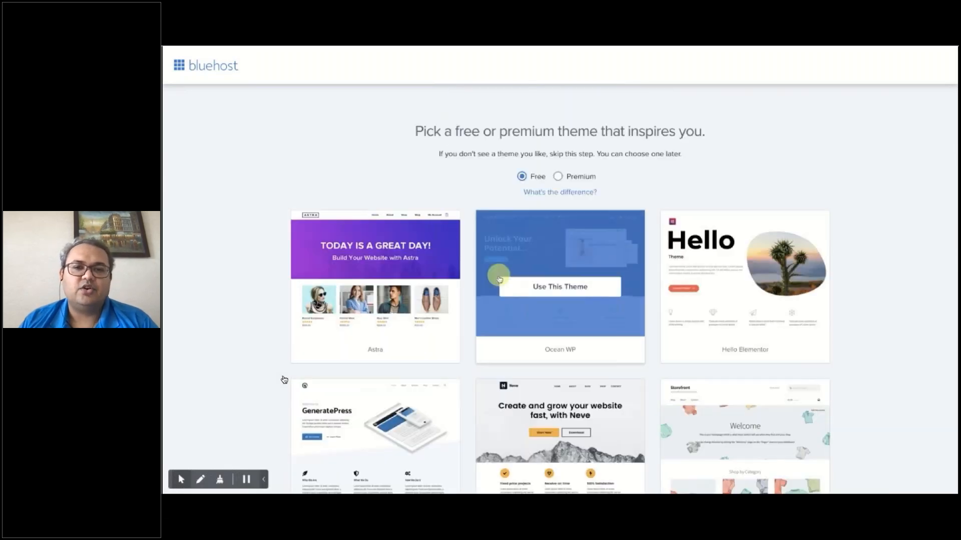
mouse_move(247, 481)
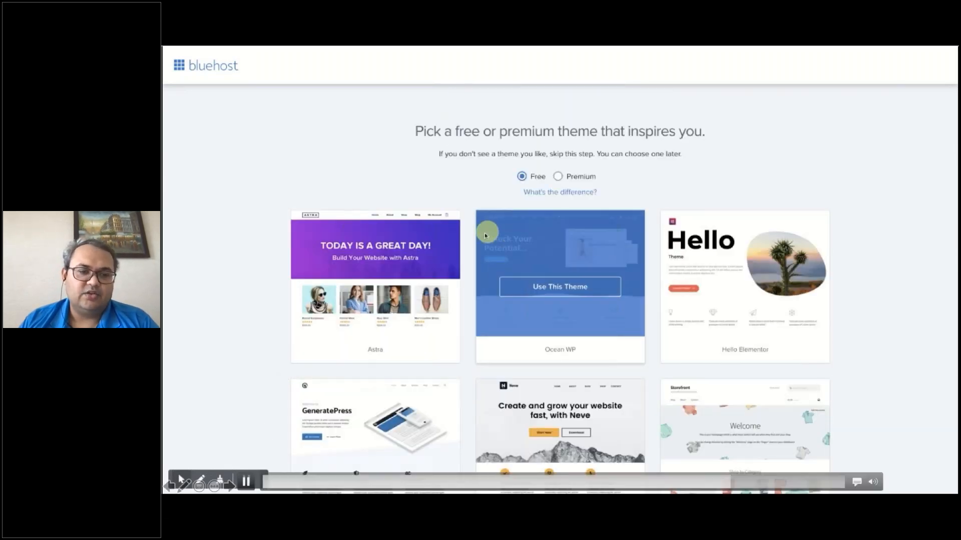
left_click(246, 482)
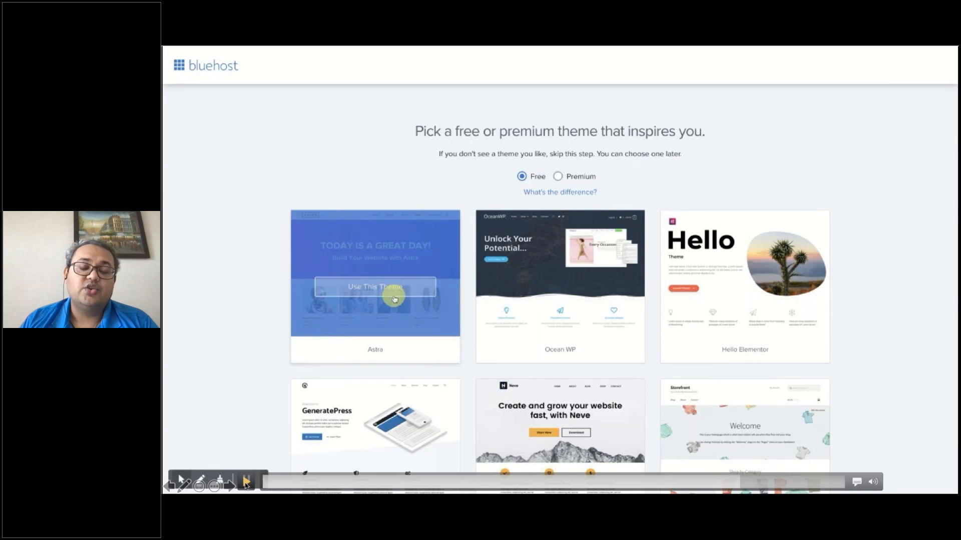
left_click(246, 482)
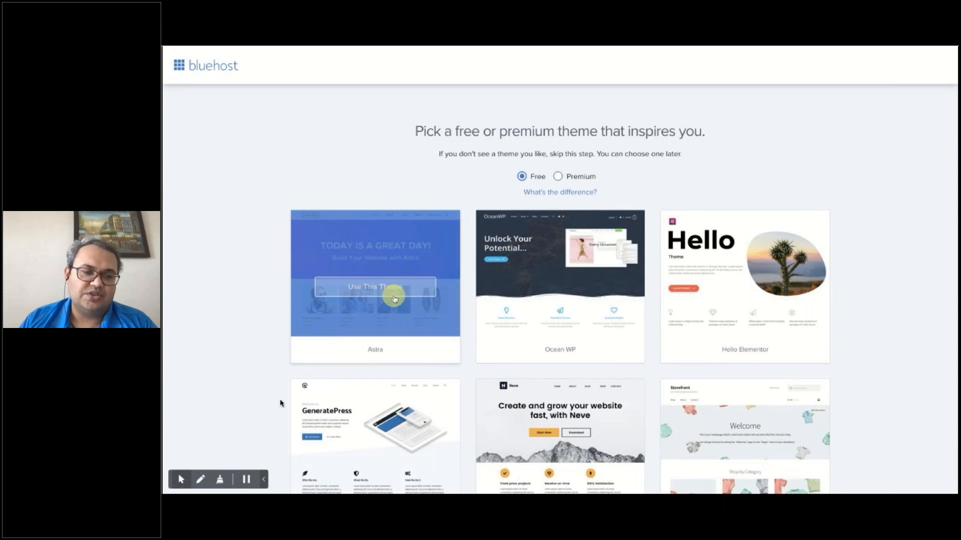
left_click(246, 482)
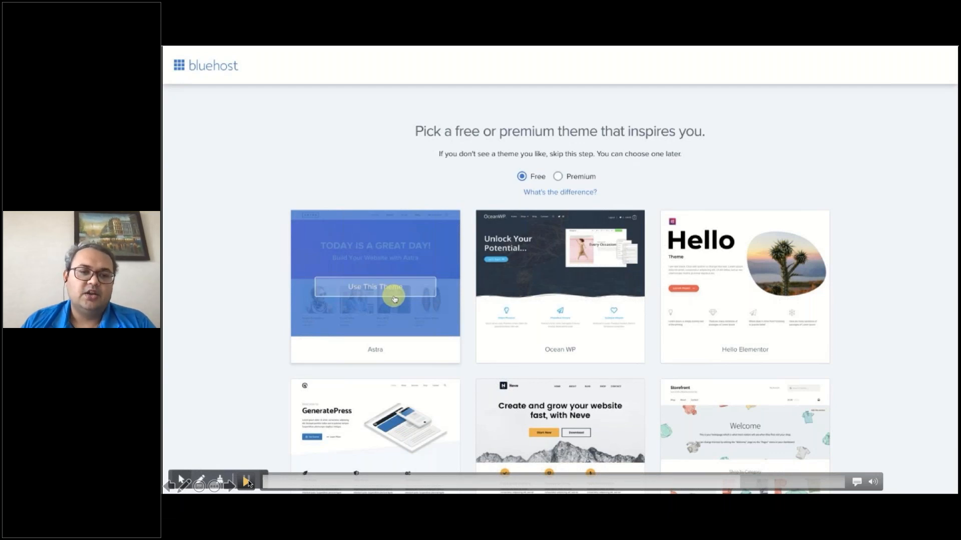
left_click(247, 482)
key("Right")
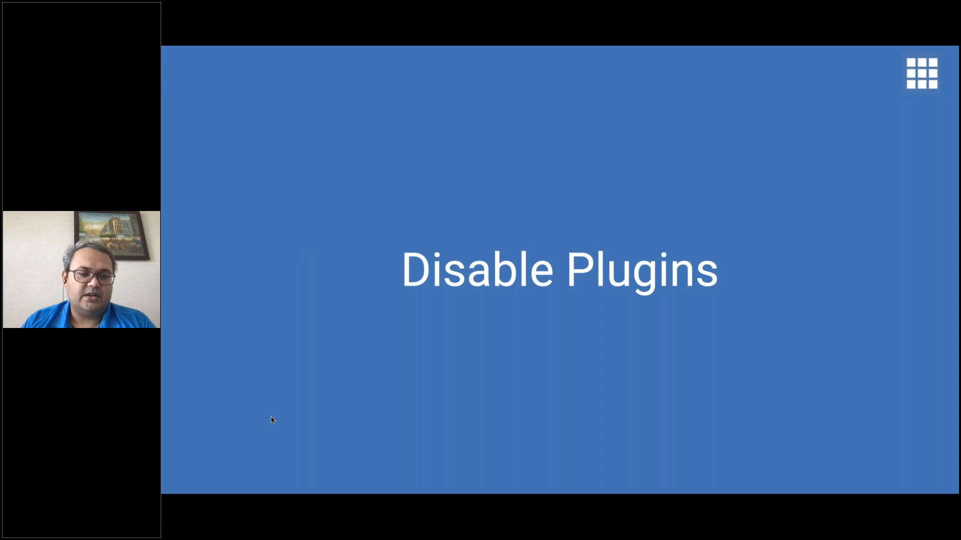
key("Left")
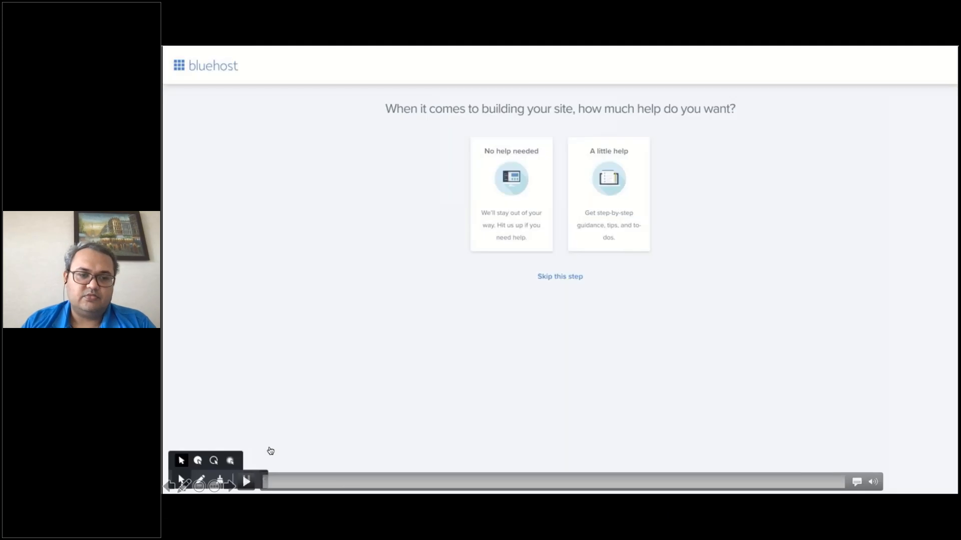
left_click(689, 474)
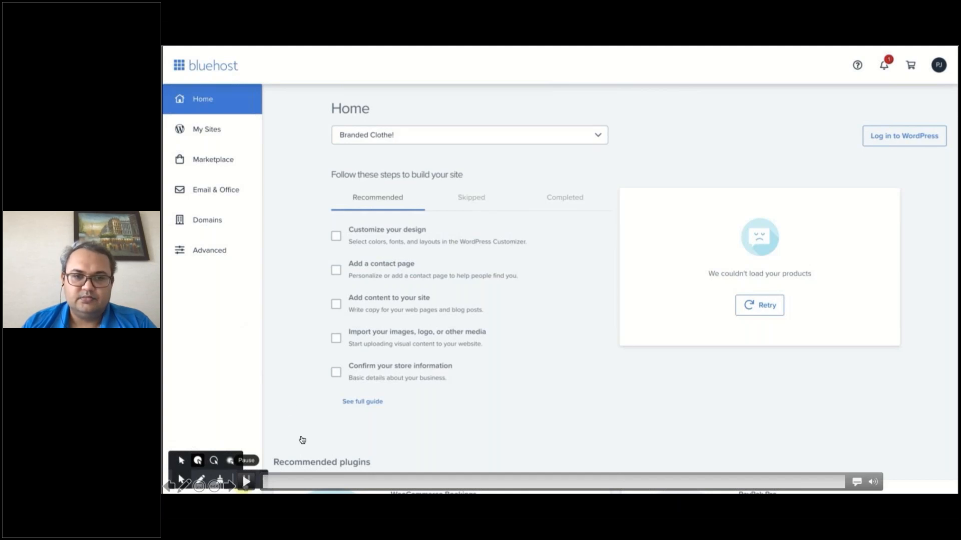
key("Right")
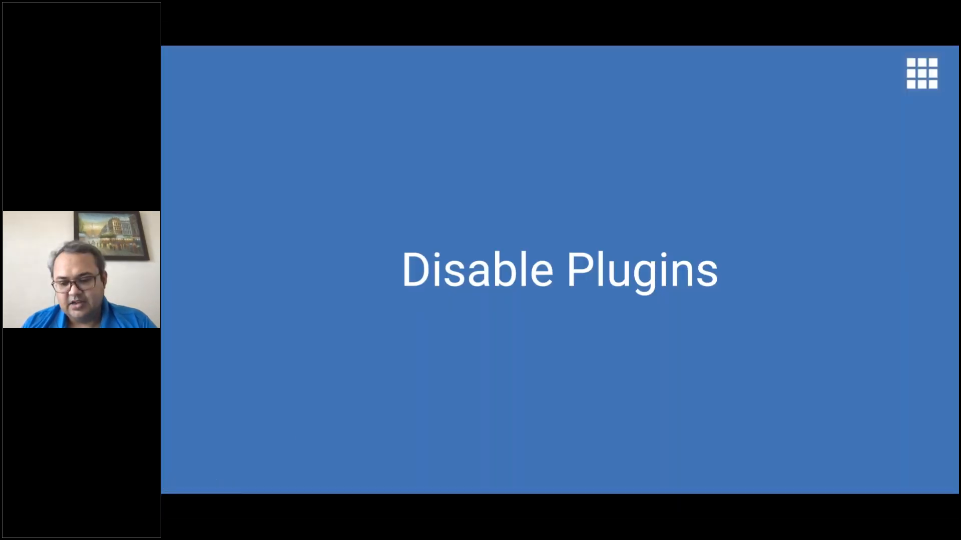
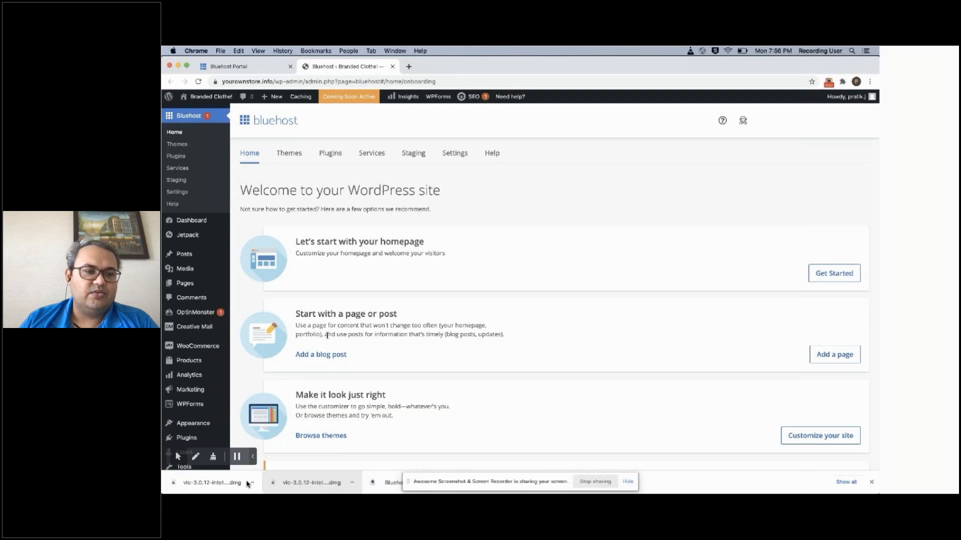
mouse_move(248, 484)
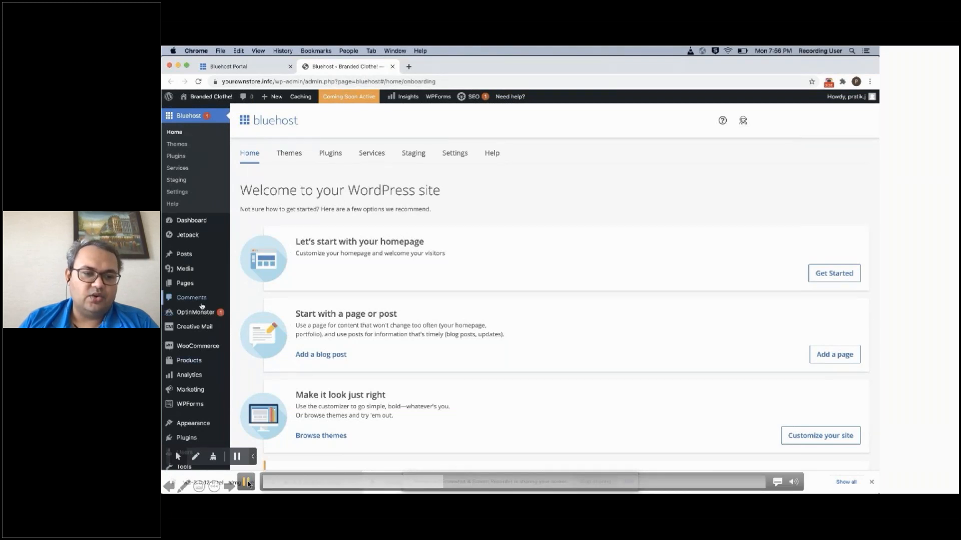
mouse_move(186, 348)
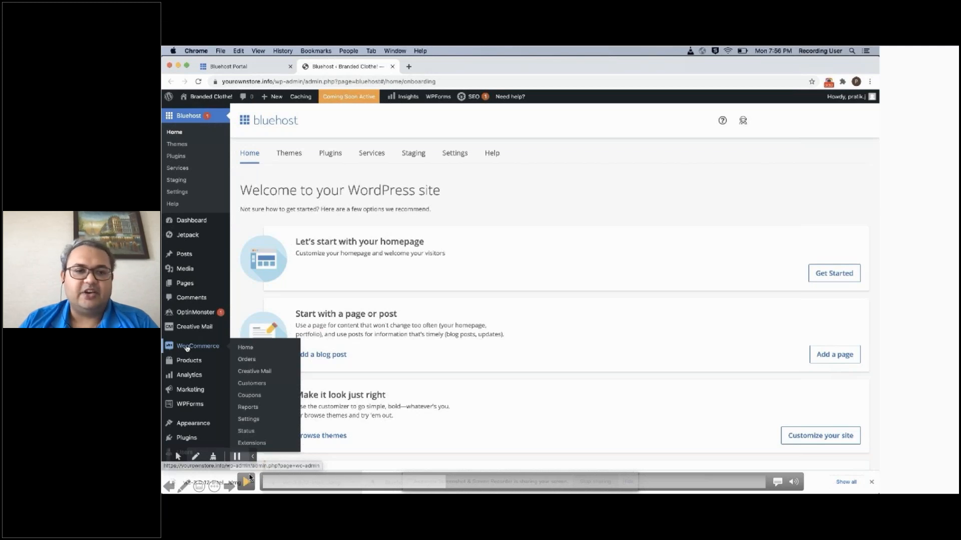
left_click(247, 482)
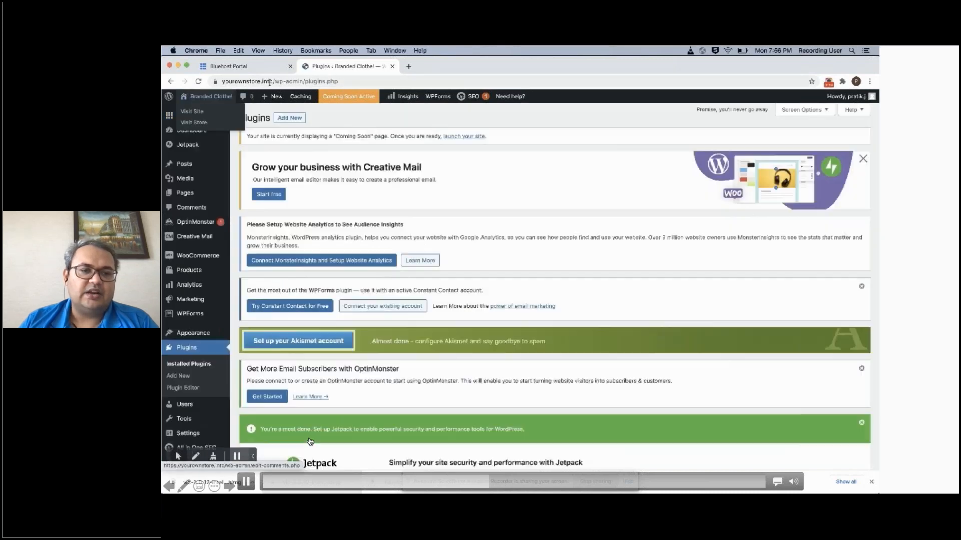
- Copy the store's base address from the plugins page URL and load yourownstore.info in a new browser tab
left_click_drag(271, 82, 206, 87)
key("super+c")
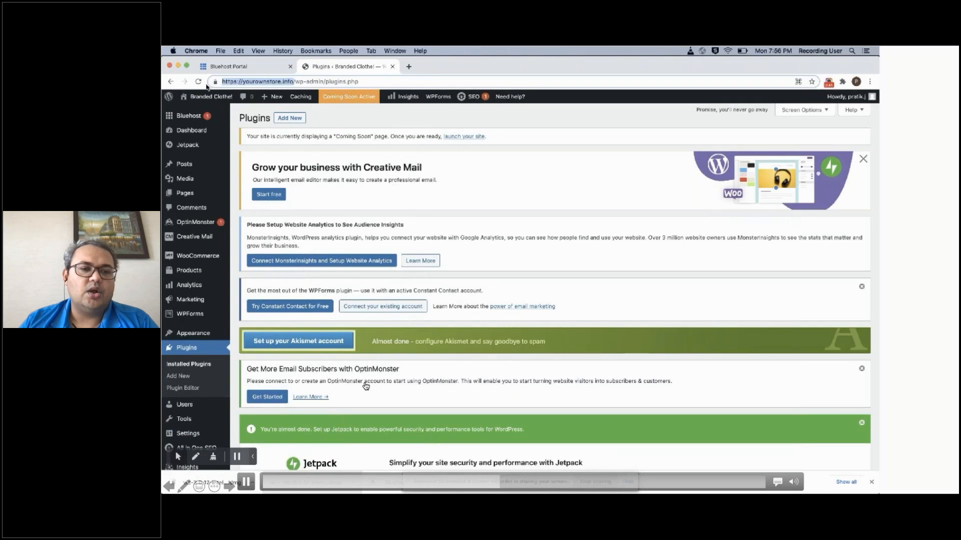
key("super+t")
key("super+v")
key("Return")
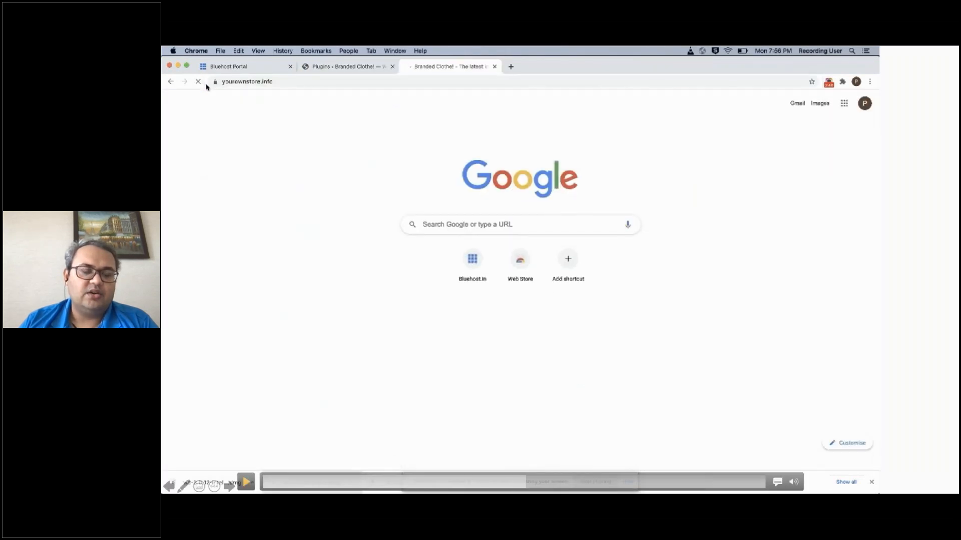
left_click(245, 482)
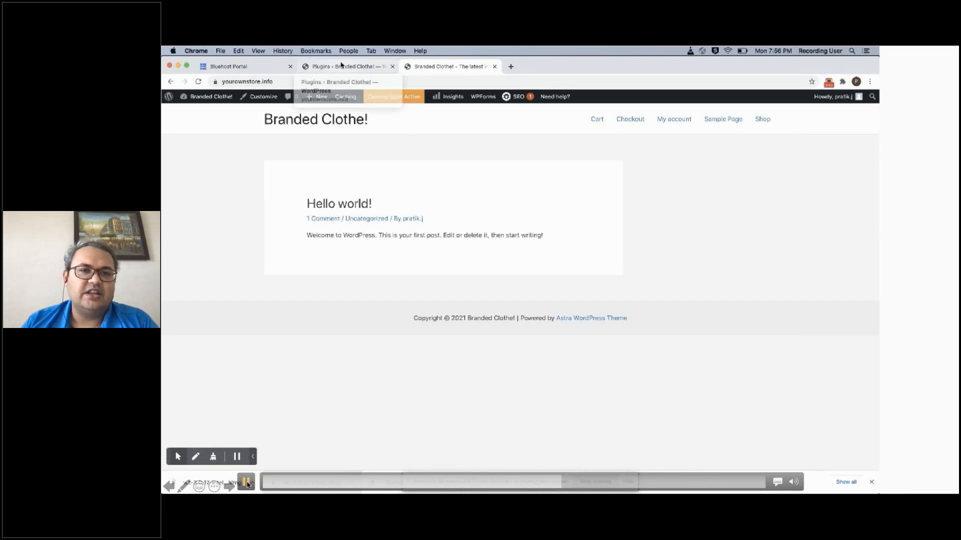
- On the installed plugins page, select every plugin except WooCommerce and bulk deactivate them
left_click(341, 65)
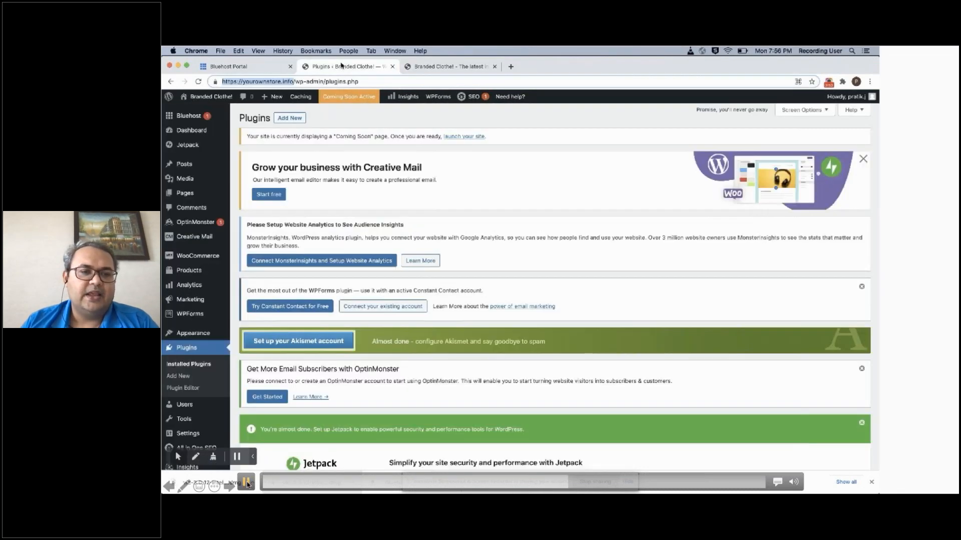
scroll(252, 367, "down", 6)
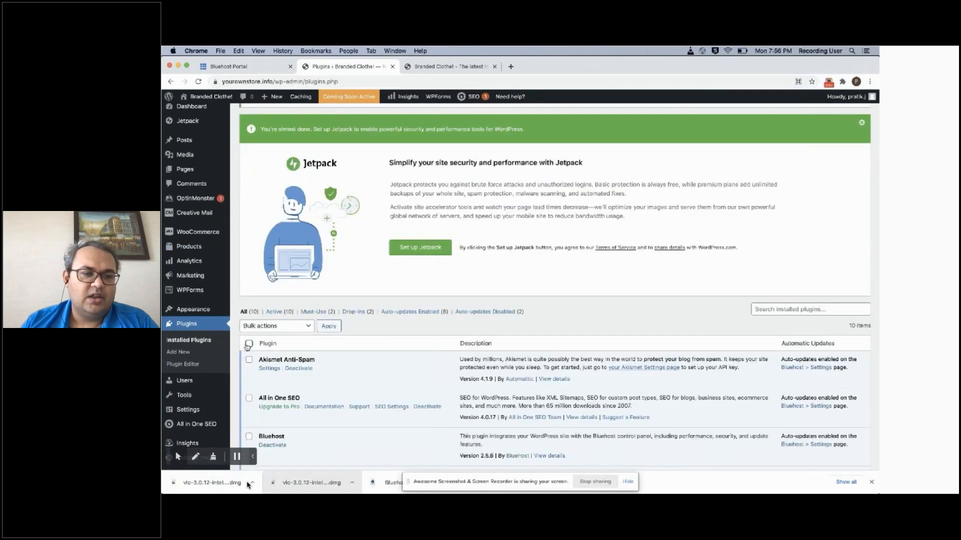
left_click(249, 343)
scroll(246, 347, "down", 3)
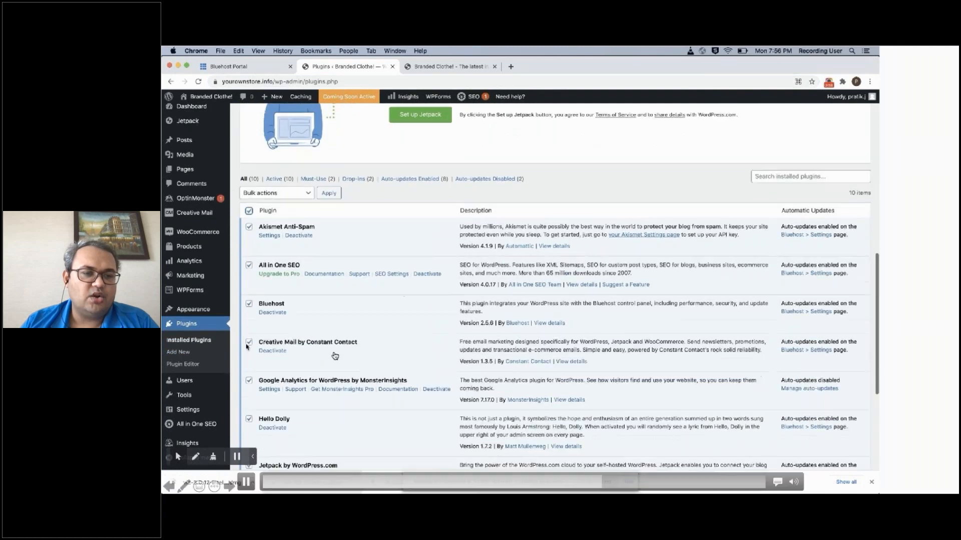
scroll(335, 356, "down", 4)
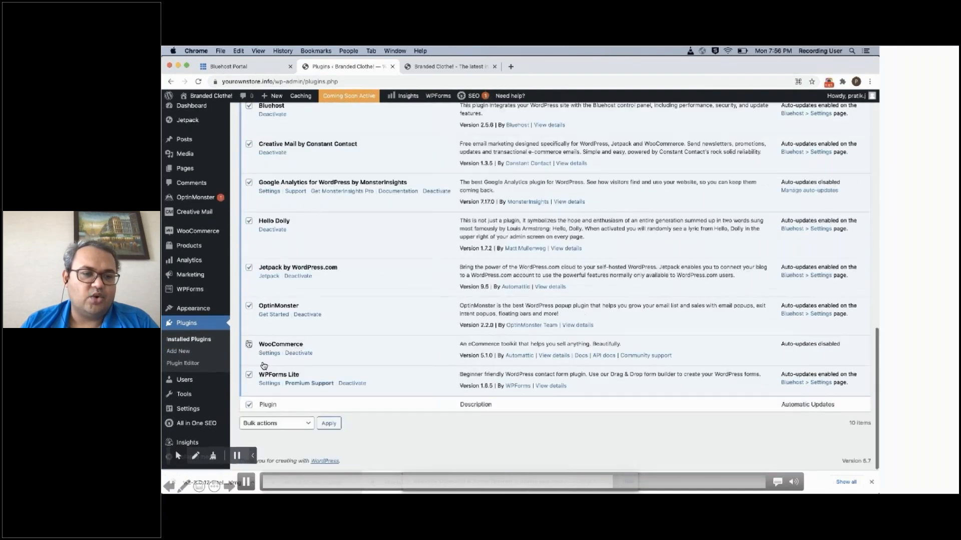
left_click(293, 425)
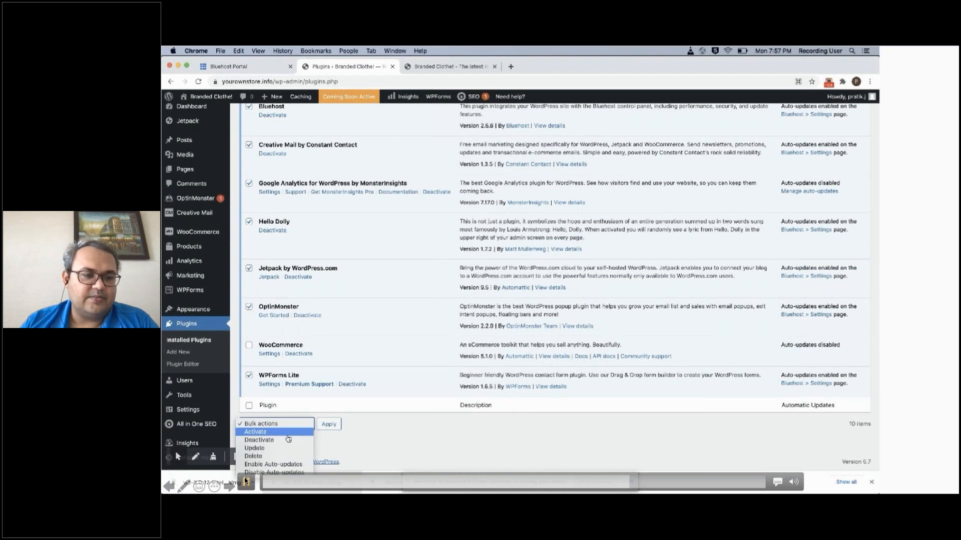
left_click(288, 439)
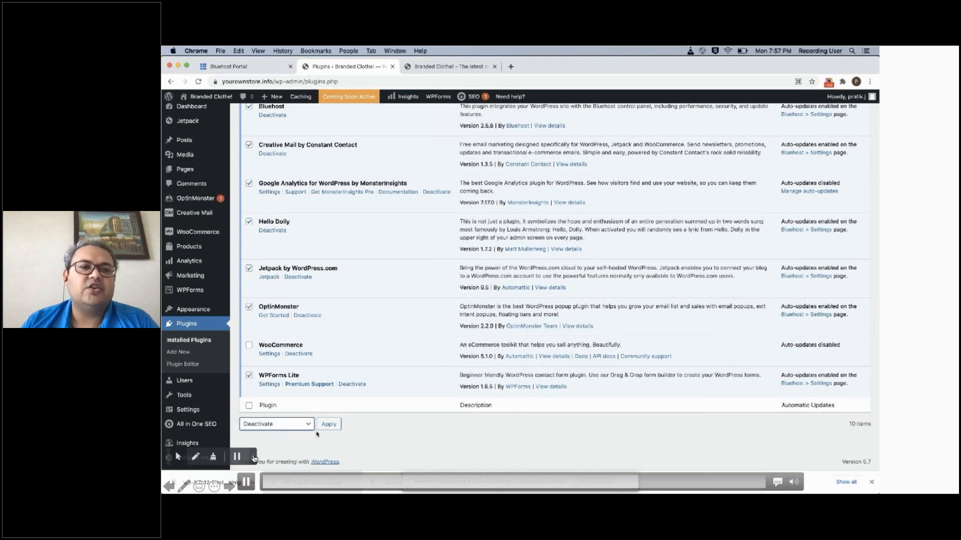
left_click(328, 424)
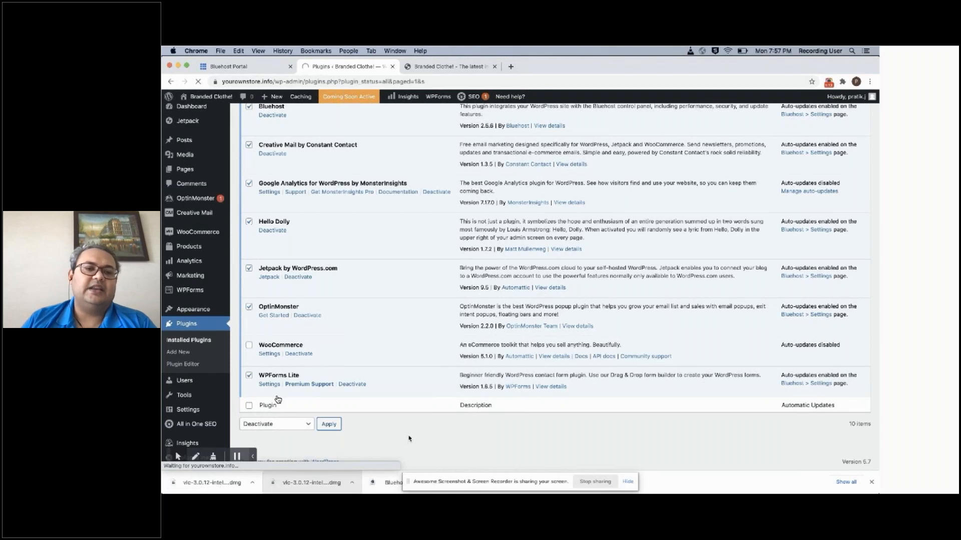
- Check the store's front page in its own browser tab, reloading it after the plugin deactivation
key("ctrl+Tab")
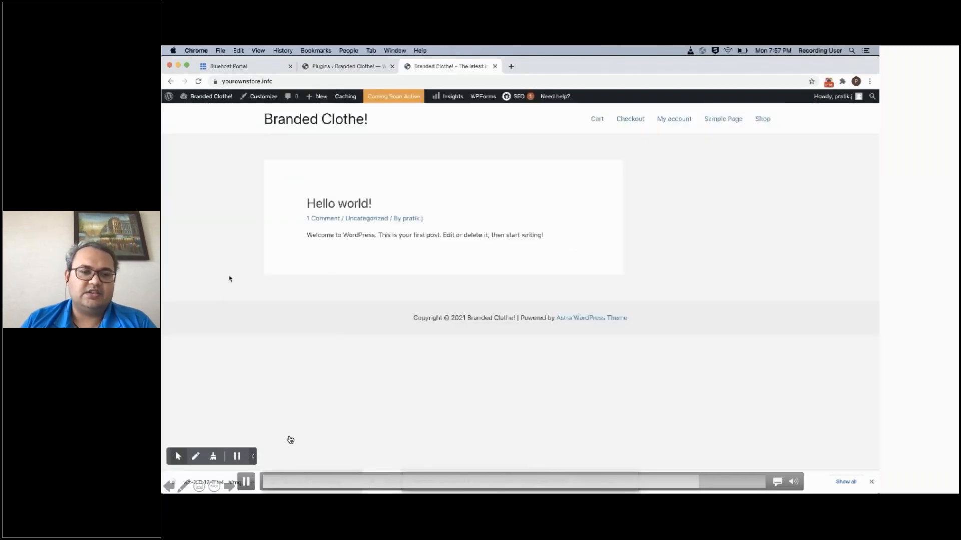
right_click(231, 276)
left_click(241, 296)
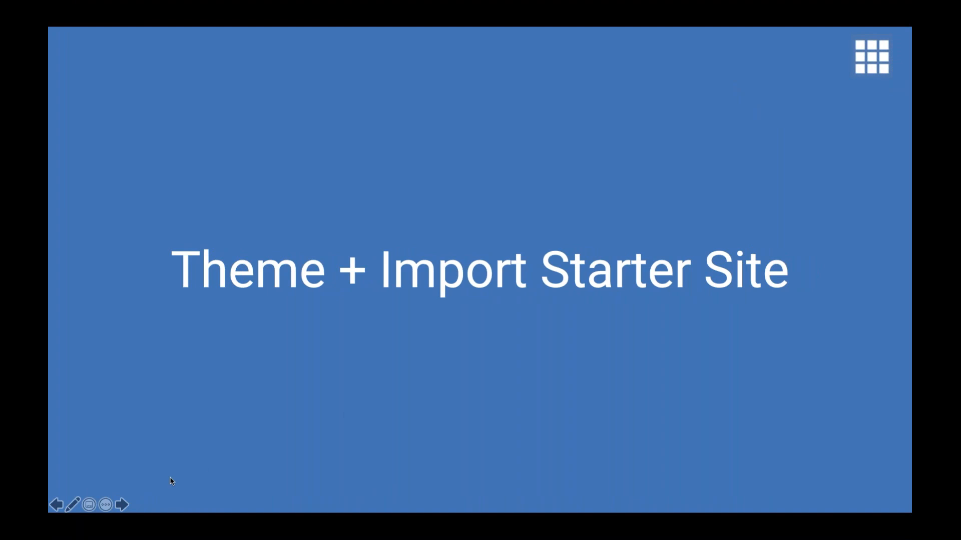
left_click(122, 504)
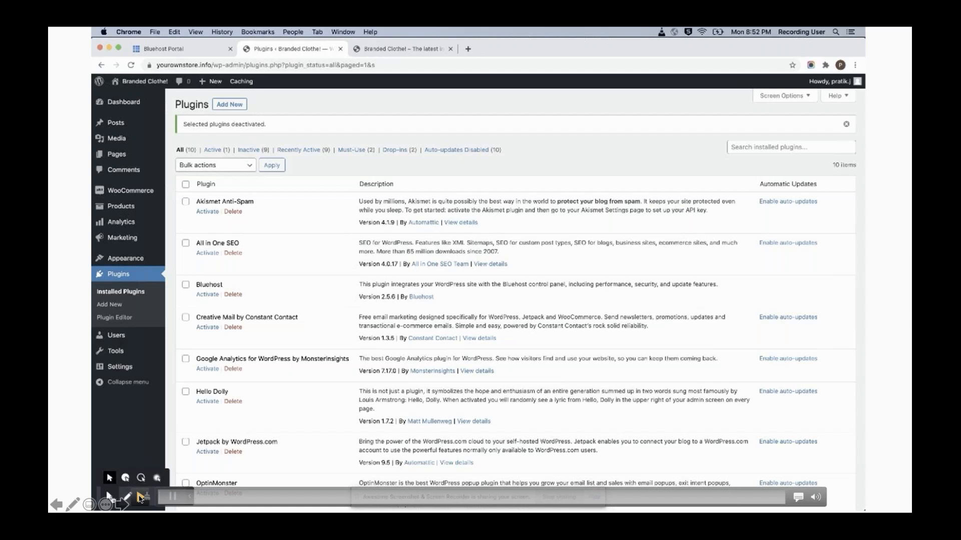
left_click(144, 495)
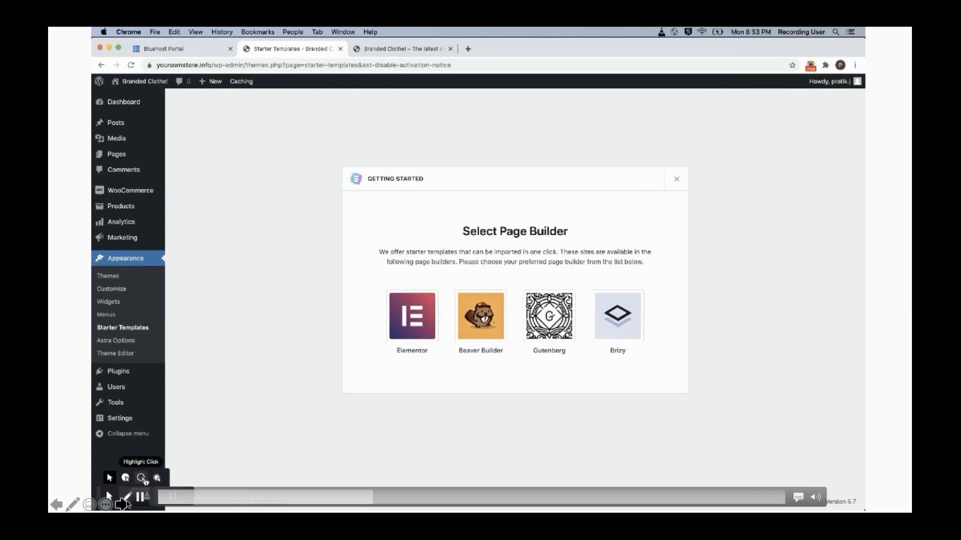
left_click(141, 498)
left_click(140, 497)
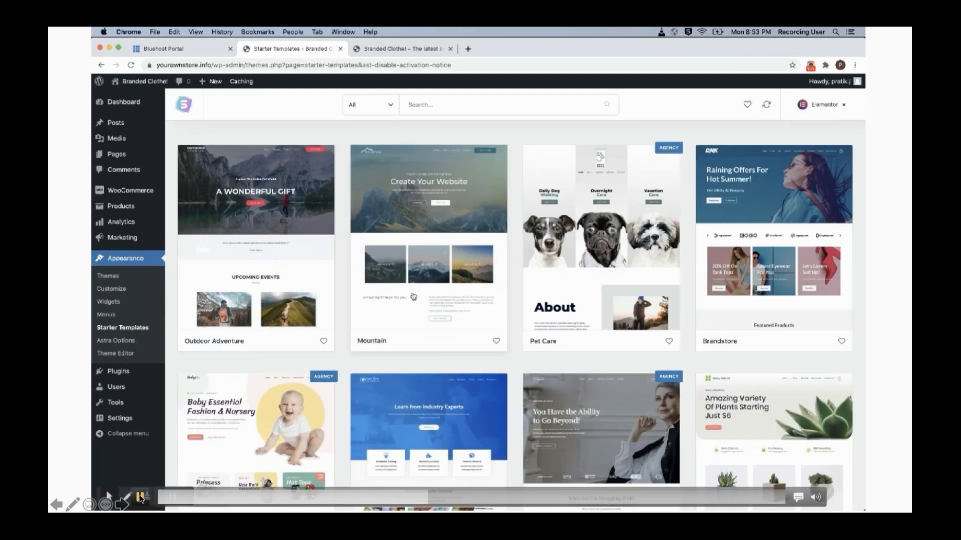
left_click(142, 498)
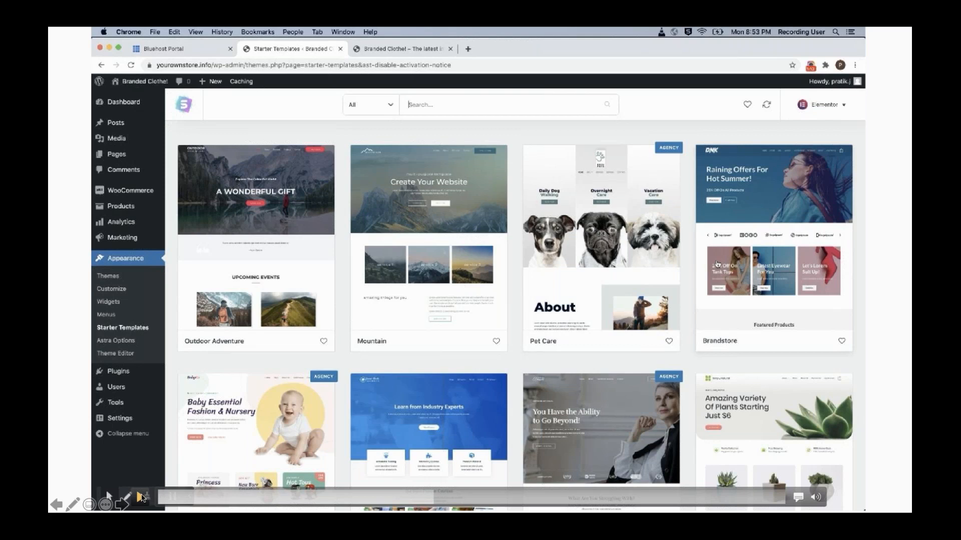
left_click(141, 497)
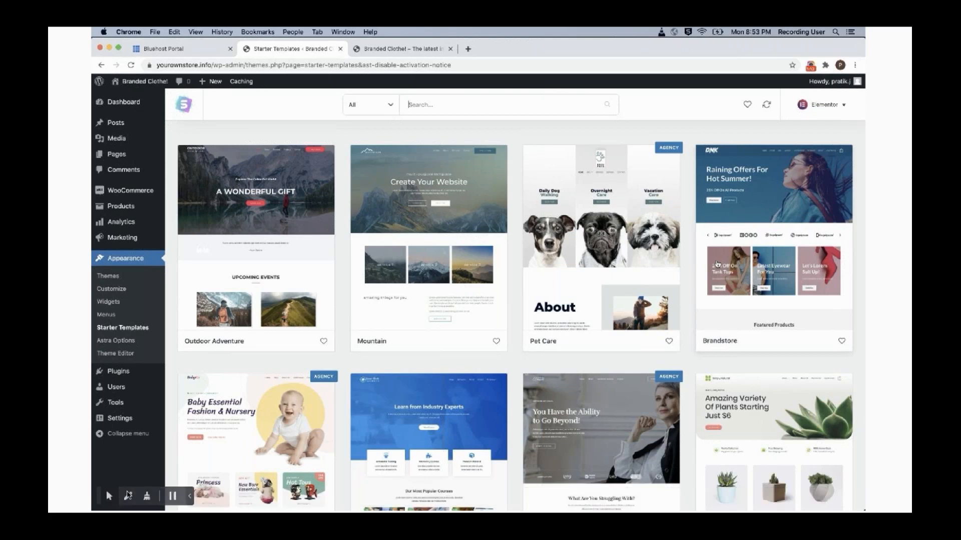
left_click(142, 499)
left_click(141, 500)
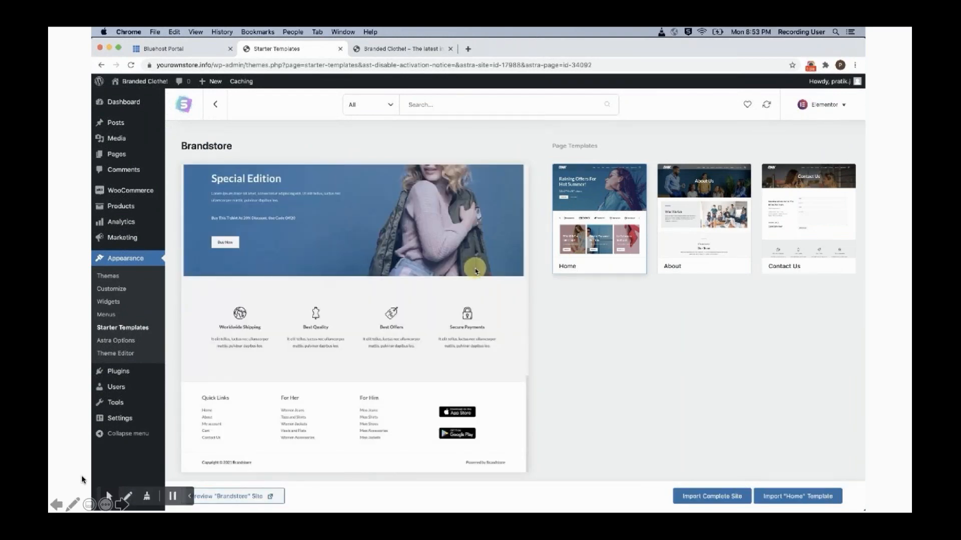
mouse_move(105, 466)
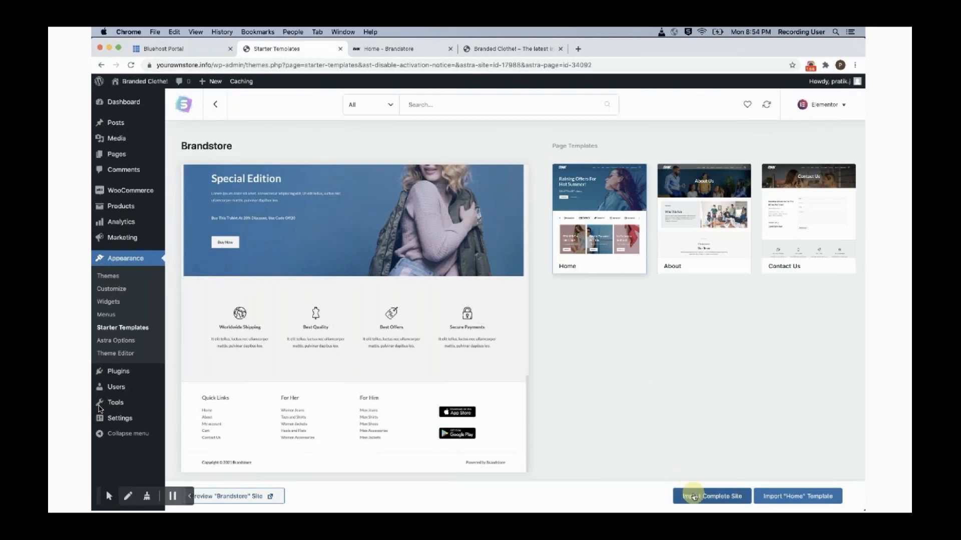
mouse_move(112, 496)
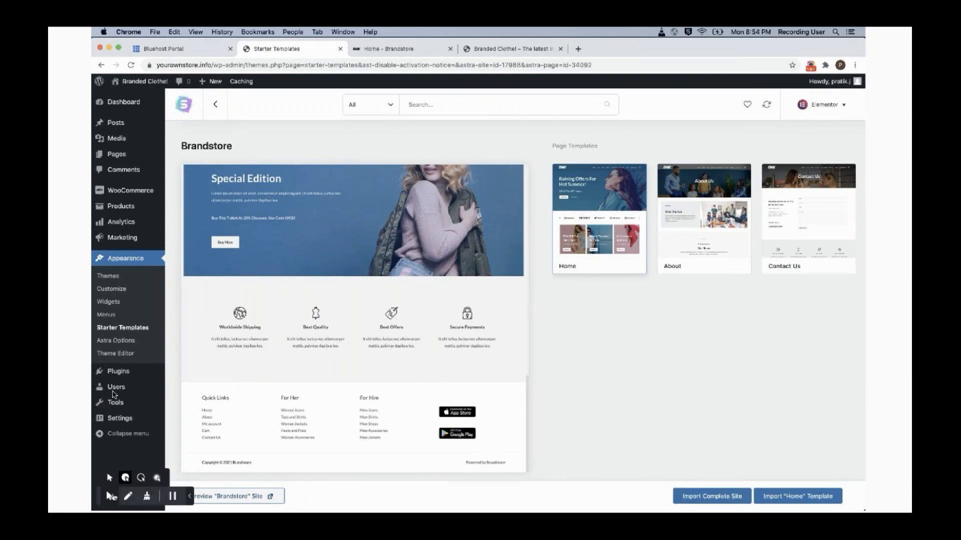
left_click(157, 477)
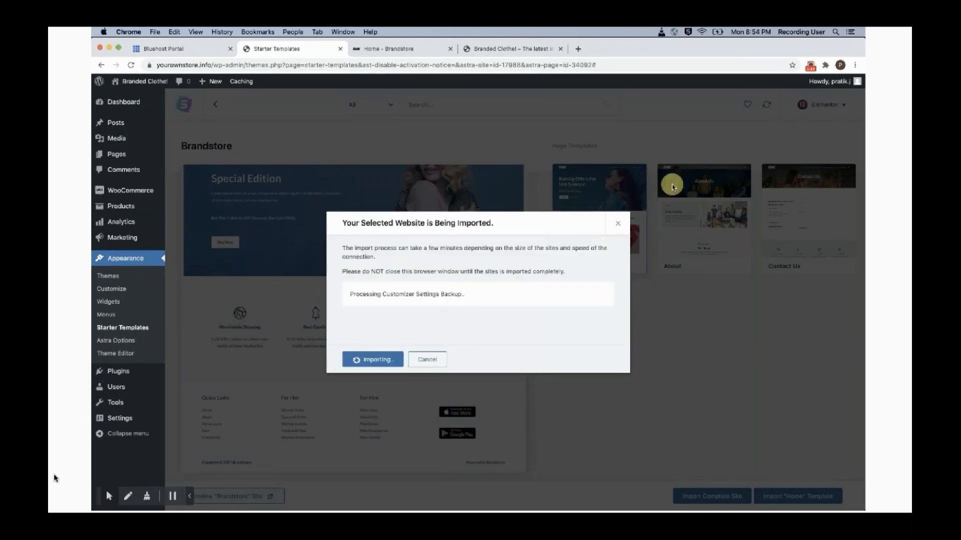
mouse_move(139, 499)
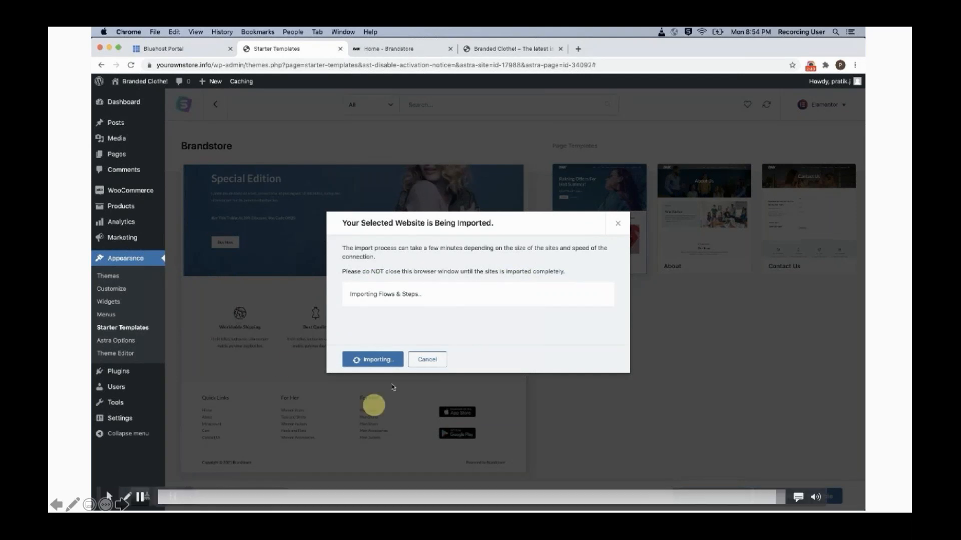
left_click(140, 499)
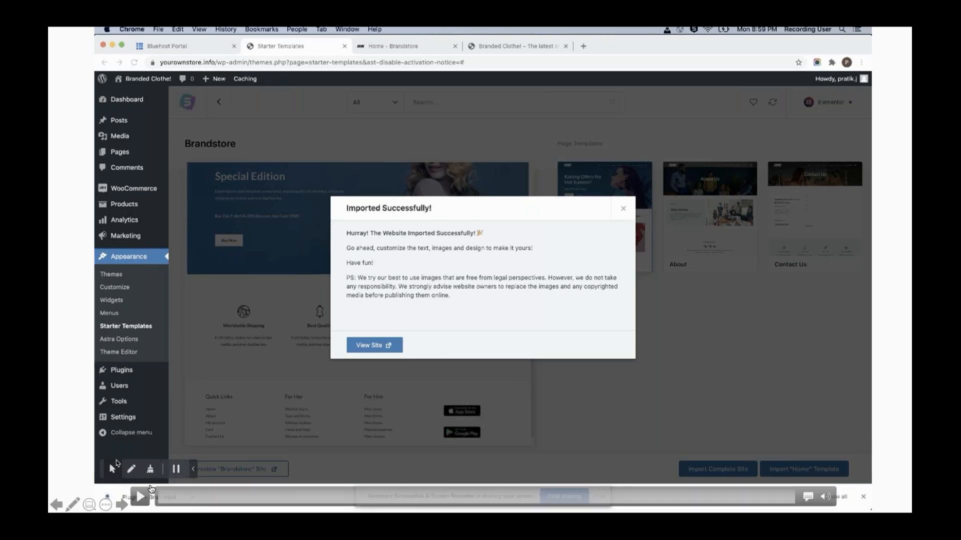
left_click(136, 498)
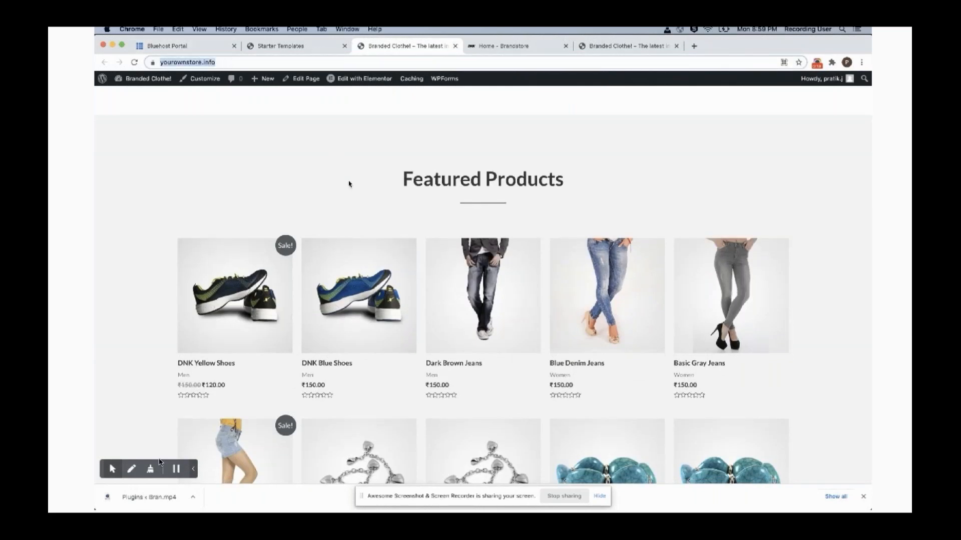
mouse_move(137, 506)
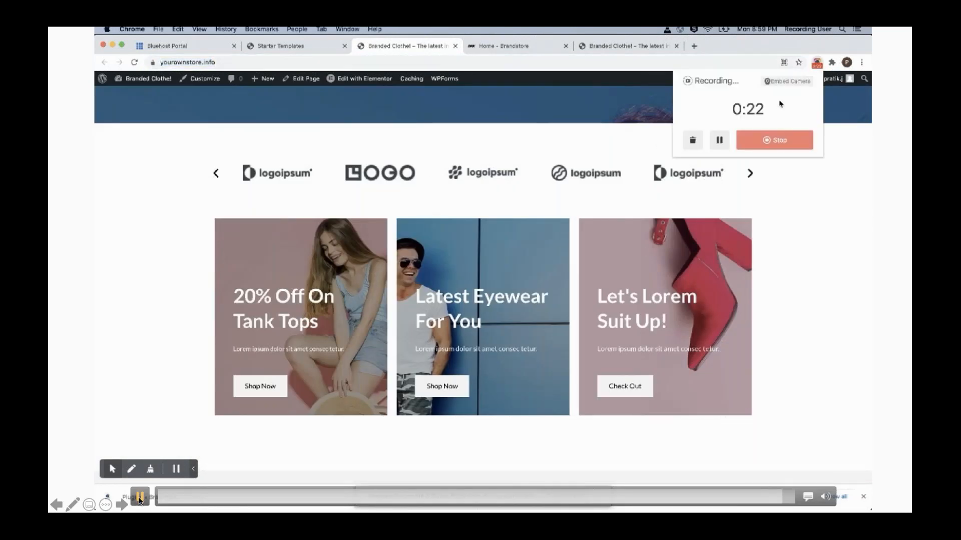
left_click(140, 502)
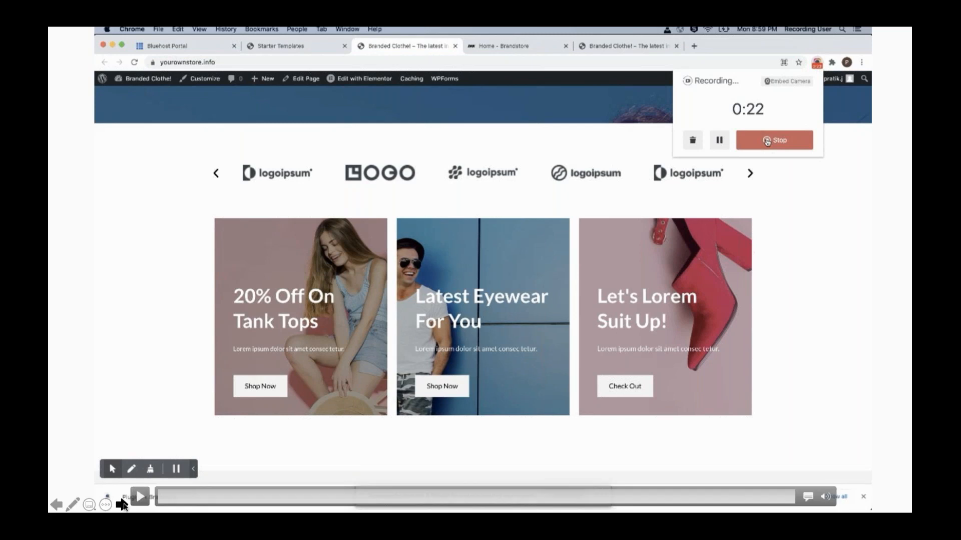
left_click(123, 505)
left_click(123, 505)
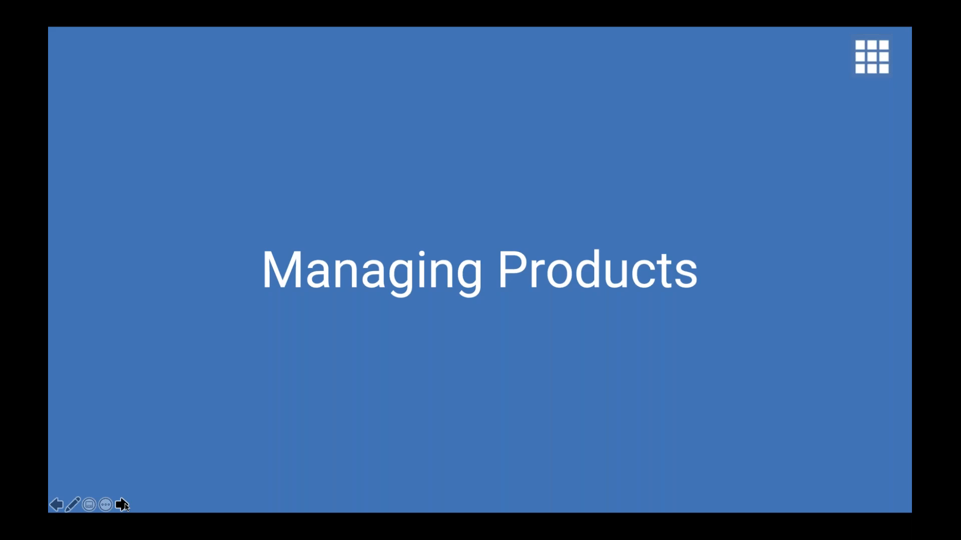
left_click(123, 506)
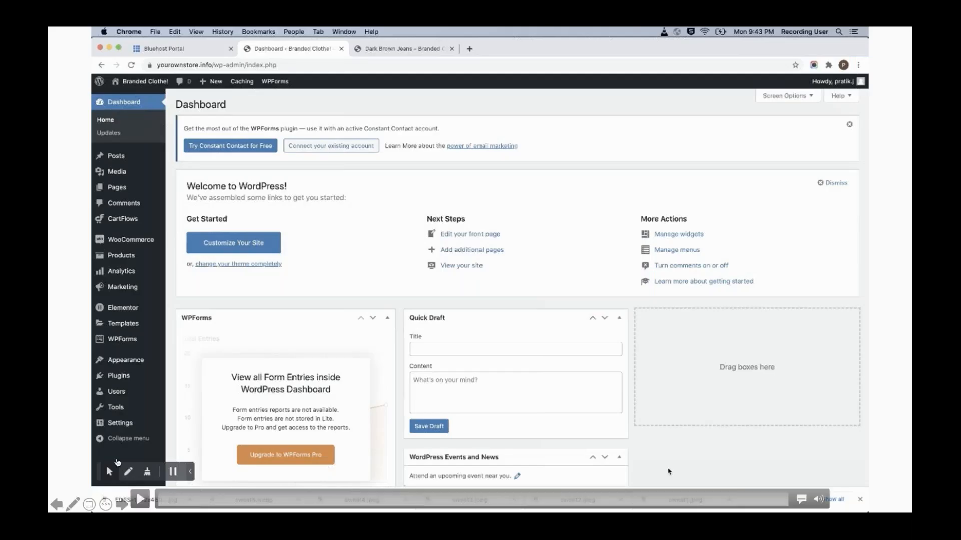
left_click(140, 499)
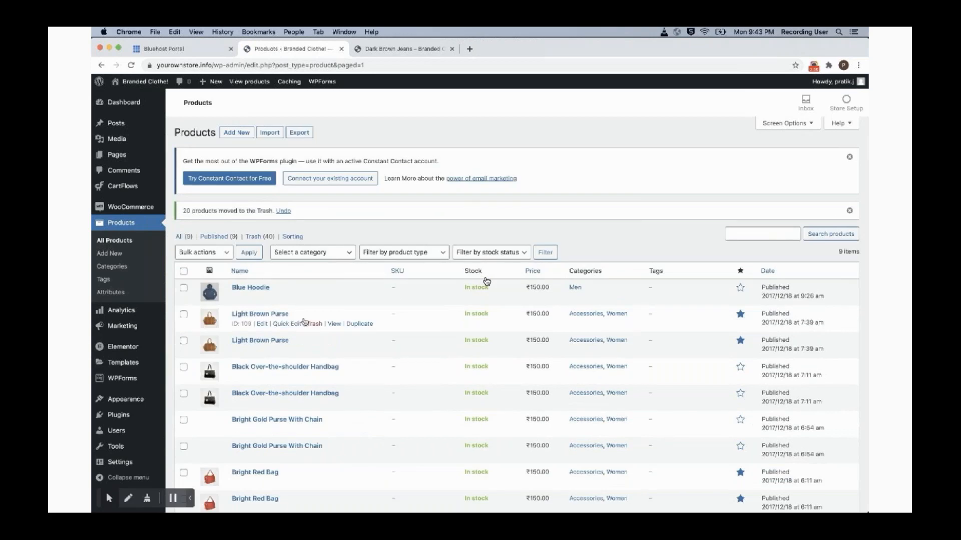
- Select all remaining demo products in the product list and move them to the trash in bulk
left_click(184, 272)
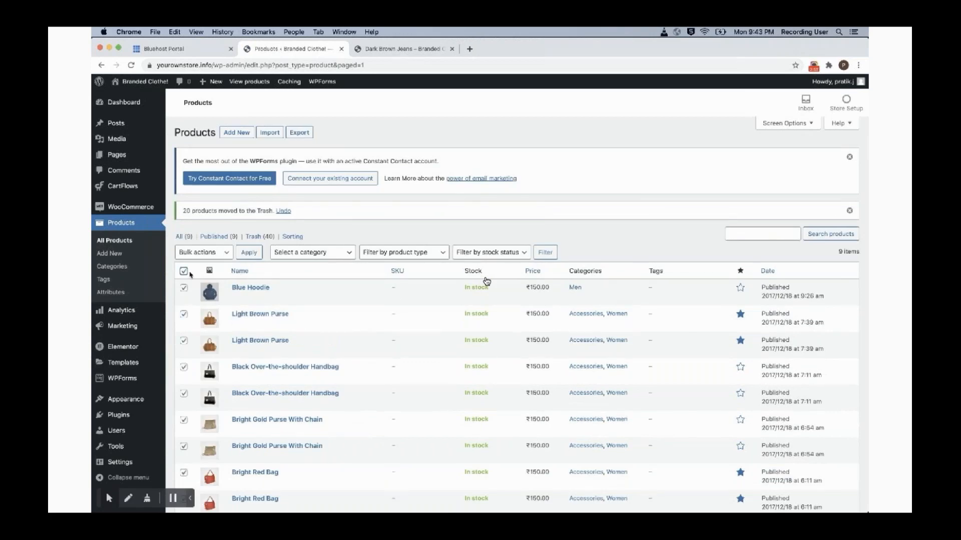
left_click(220, 252)
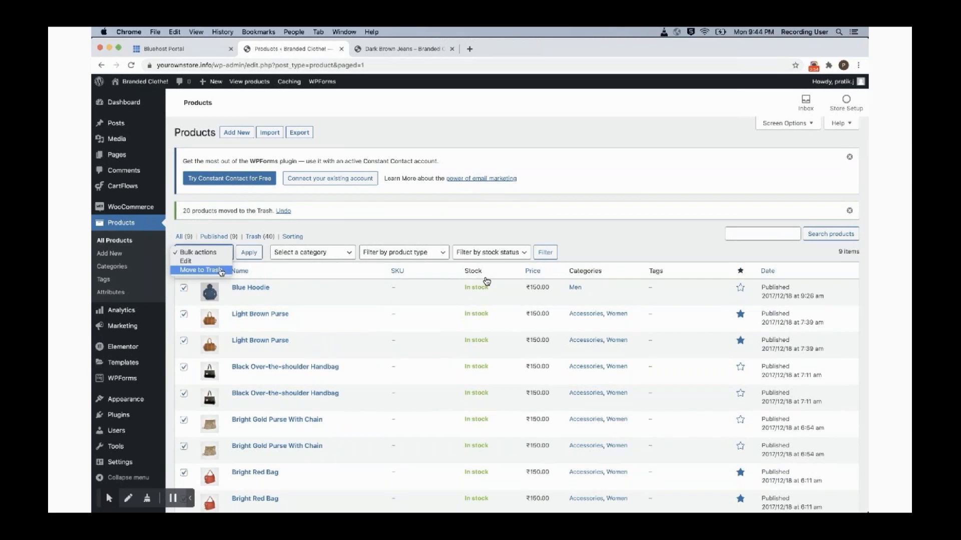
left_click(200, 270)
left_click(249, 253)
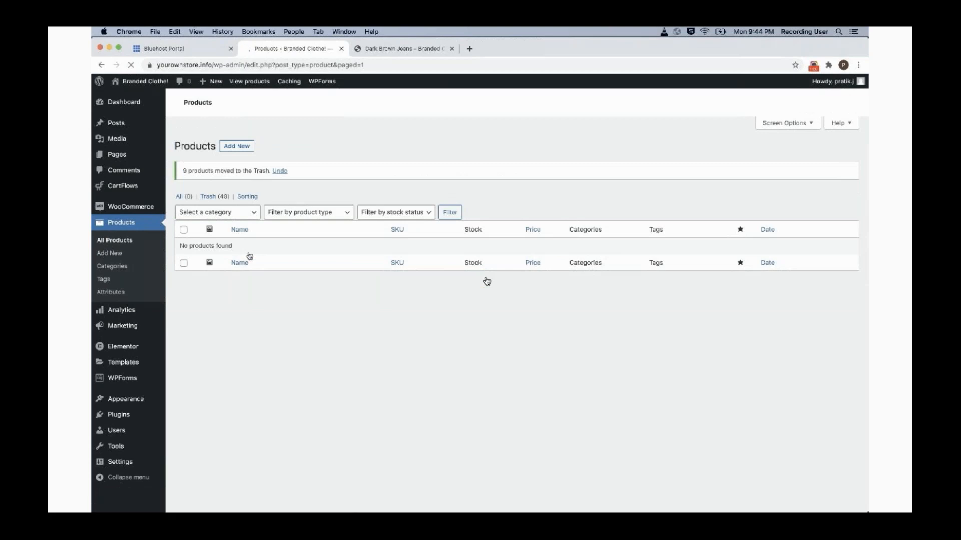
- From the Dark Brown Jeans product page, go through the dashboard to the live store's home page and check its Featured Products section
left_click(380, 49)
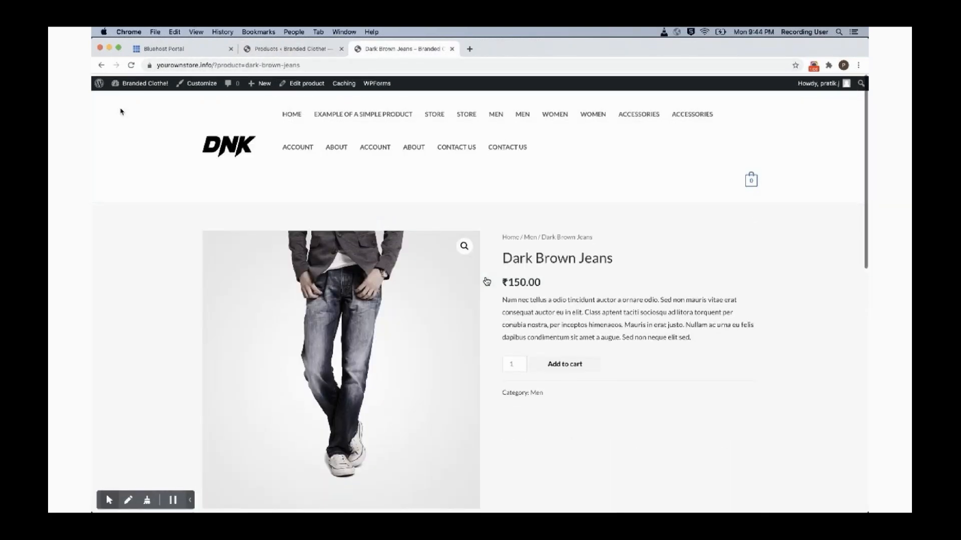
mouse_move(98, 84)
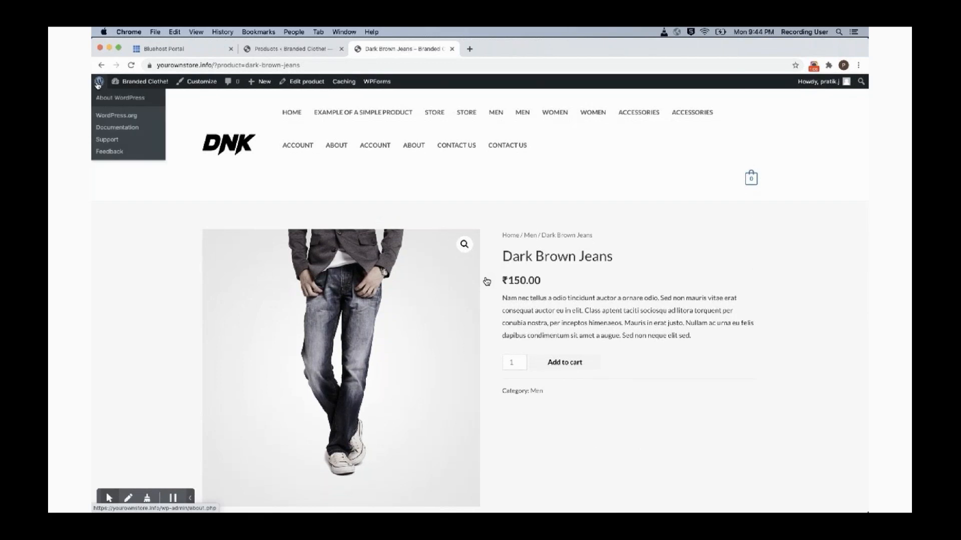
left_click(130, 86)
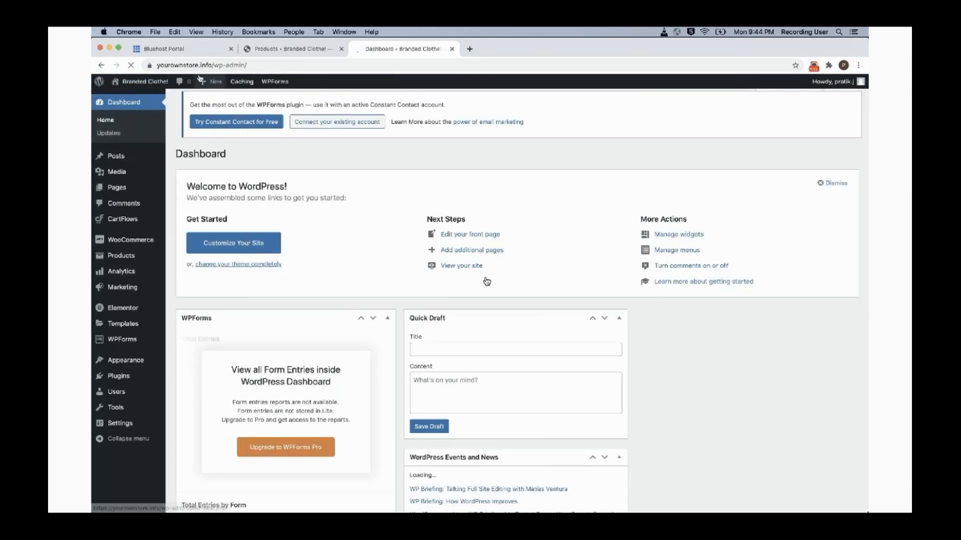
mouse_move(149, 84)
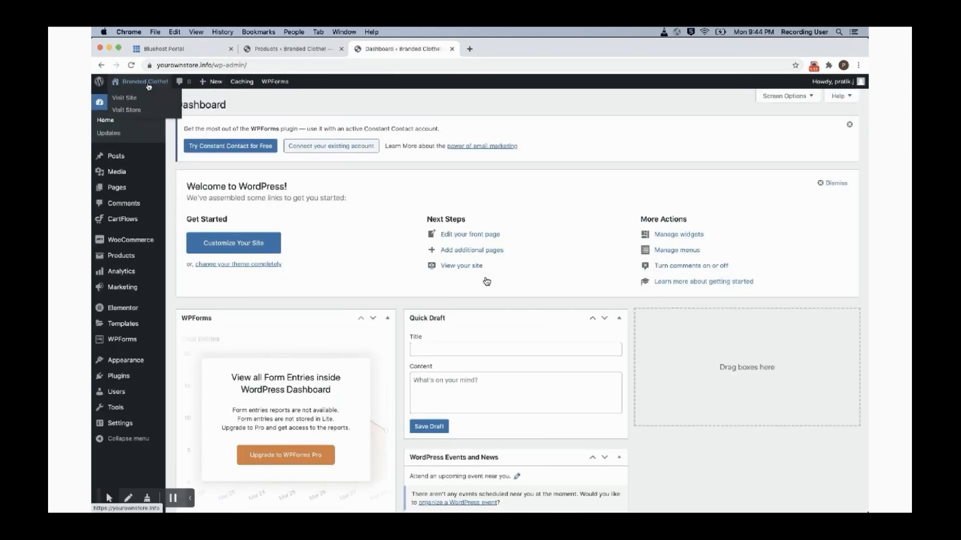
left_click(136, 101)
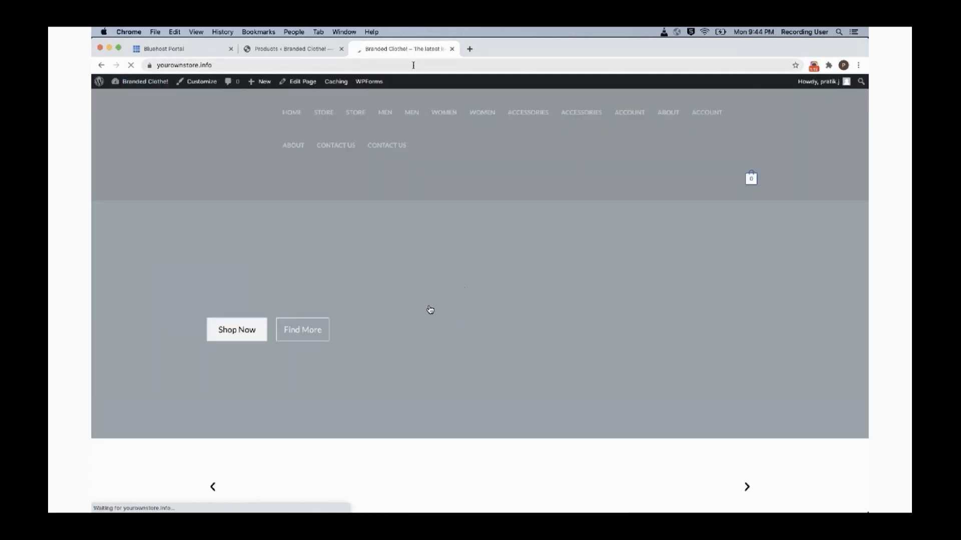
scroll(410, 181, "down", 10)
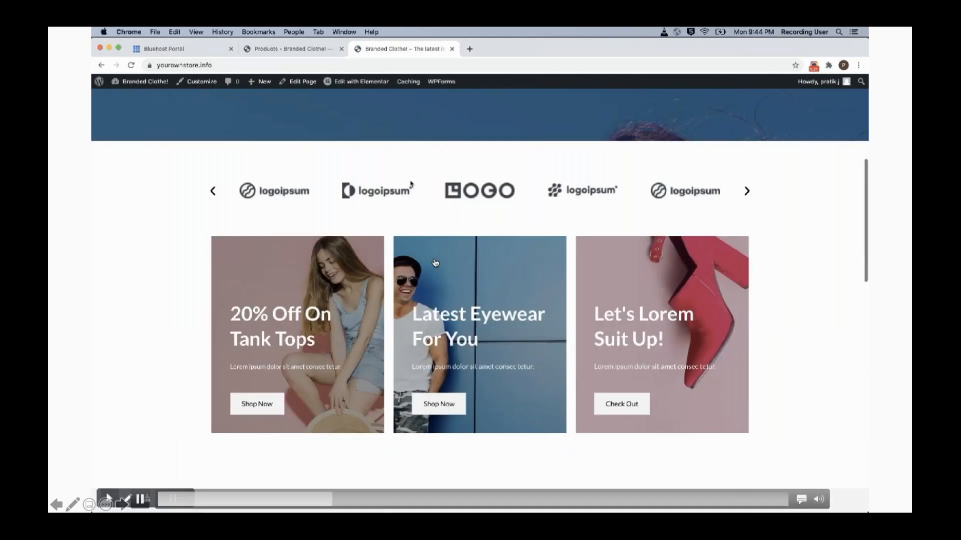
scroll(410, 181, "down", 10)
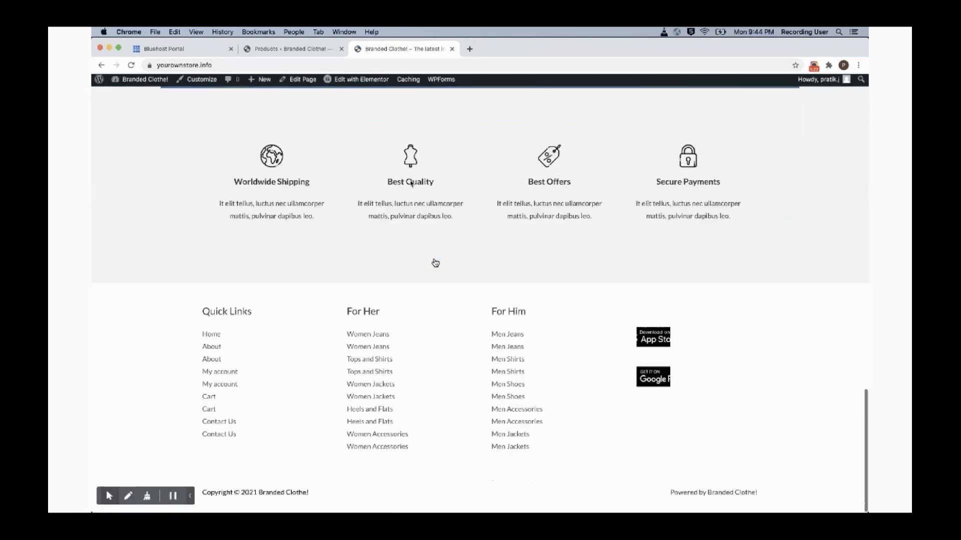
scroll(409, 181, "up", 15)
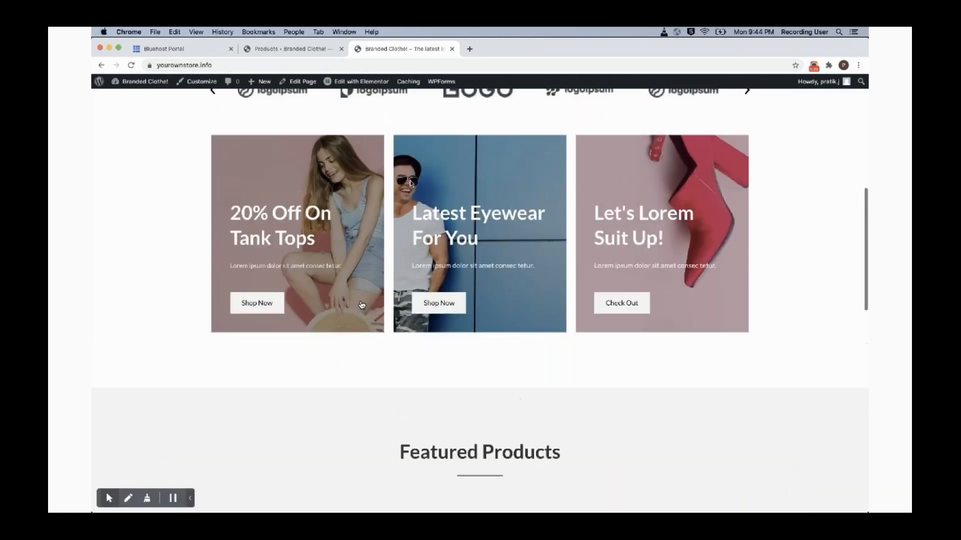
scroll(410, 180, "up", 5)
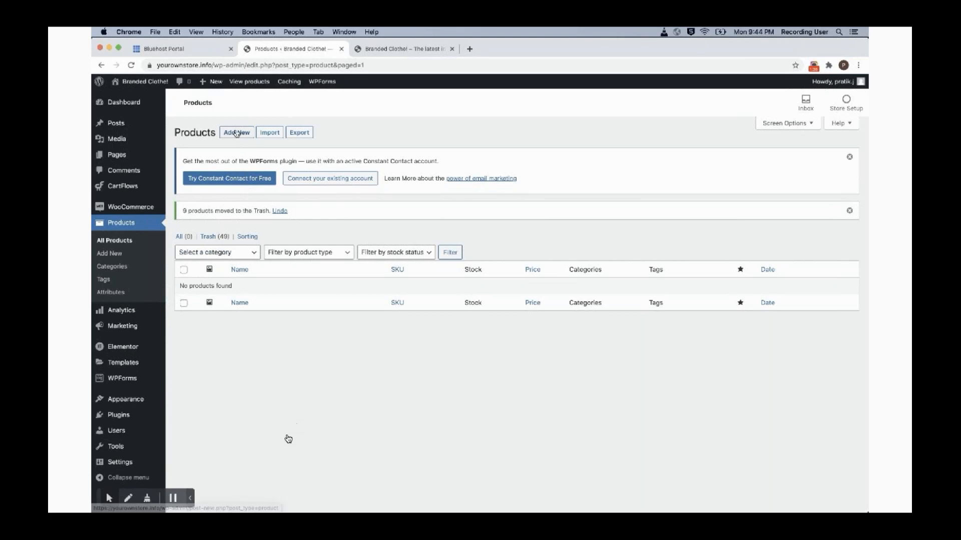
mouse_move(144, 499)
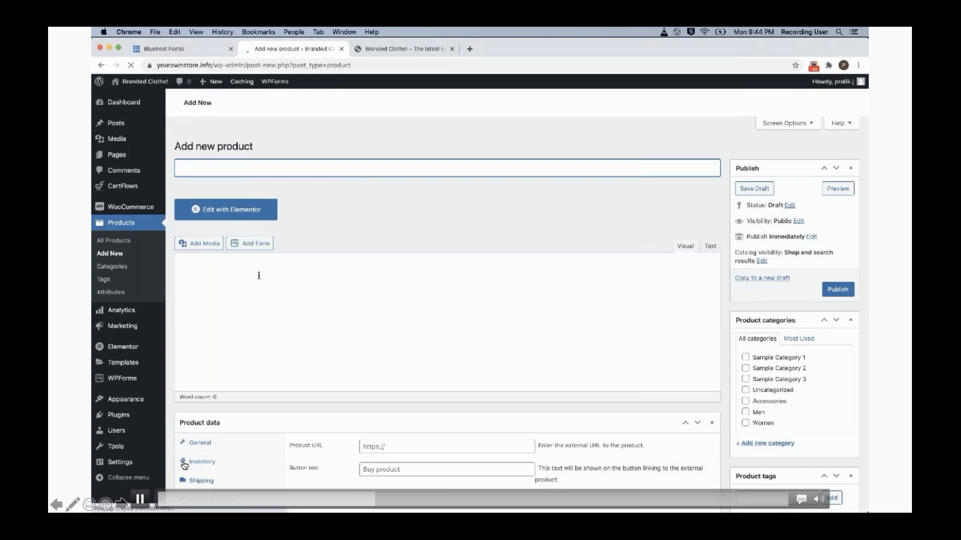
left_click(128, 239)
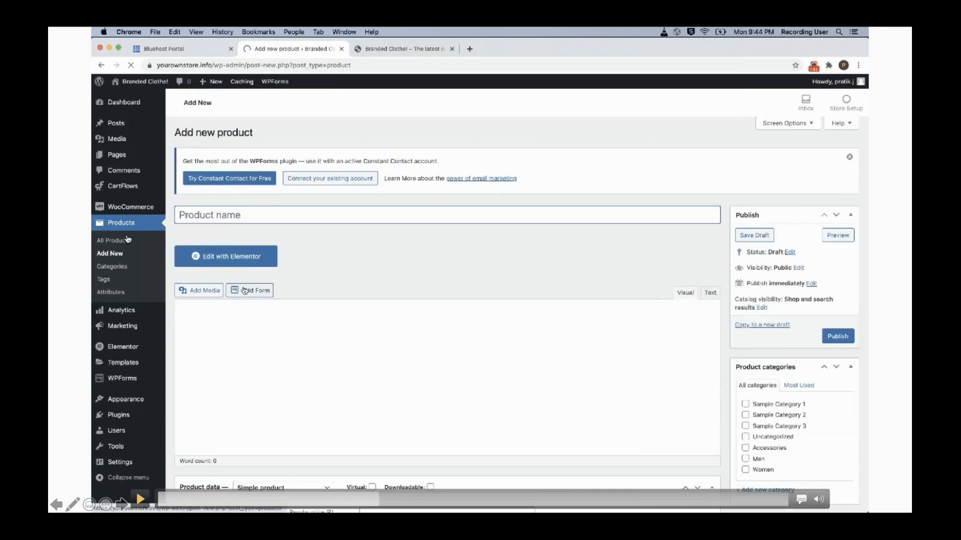
left_click(141, 499)
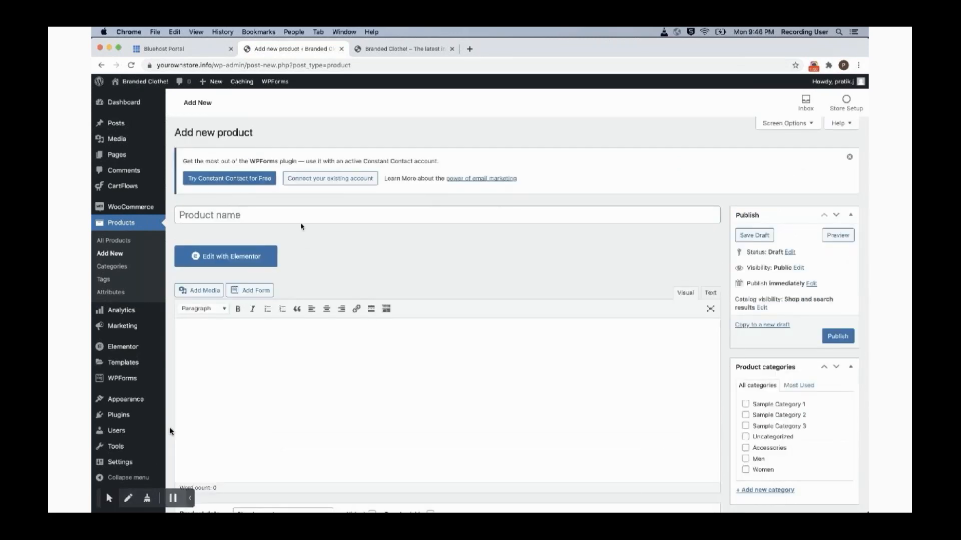
mouse_move(150, 497)
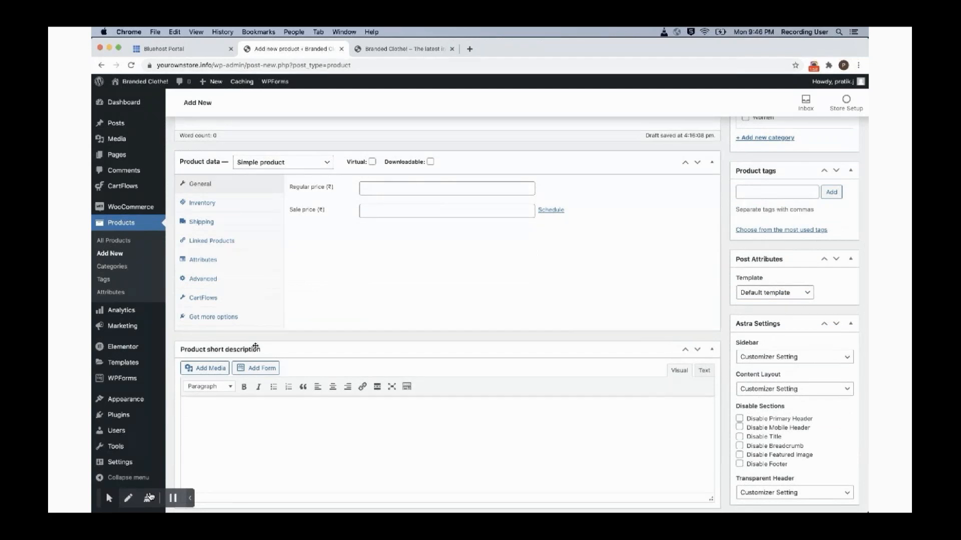
- Enter the product short description "Awesome new fashion Sweat Shirt at unbeatable prices!" for the Sweat Shirt
scroll(255, 347, "up", 3)
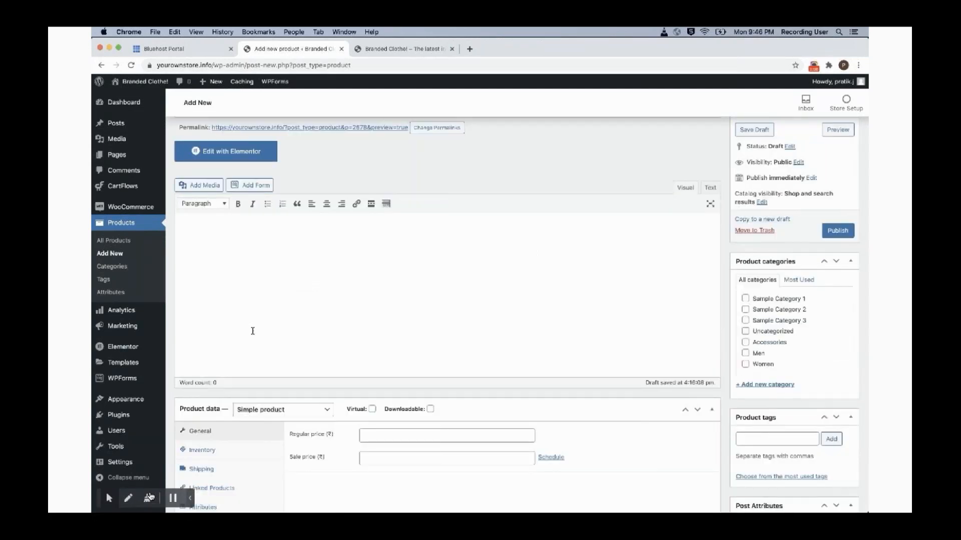
scroll(253, 331, "down", 5)
scroll(253, 332, "down", 2)
left_click(247, 382)
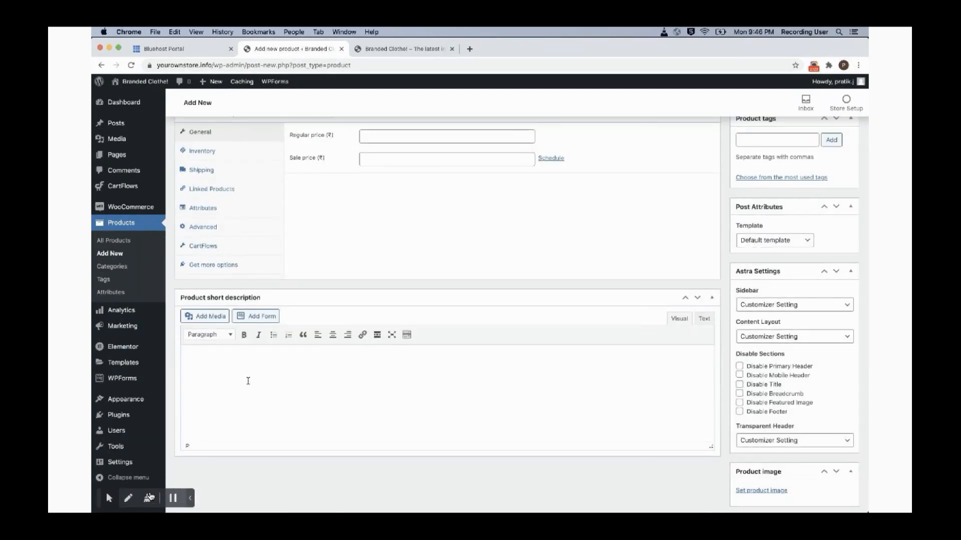
type("Awesome newtashion Sweat Shirt at unb")
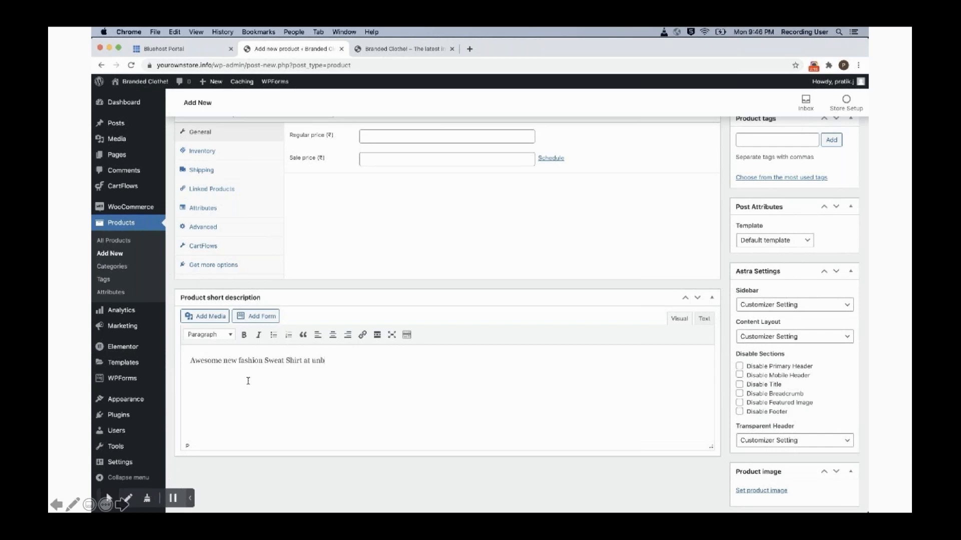
type("eatable prices!")
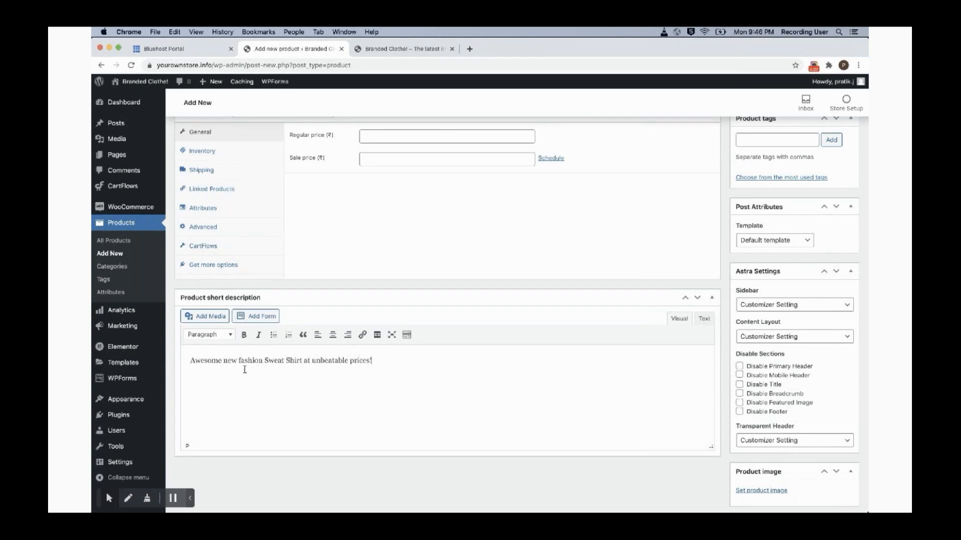
- Set the Sweat Shirt's regular price to 500 in the product data
left_click(424, 141)
scroll(424, 142, "up", 1)
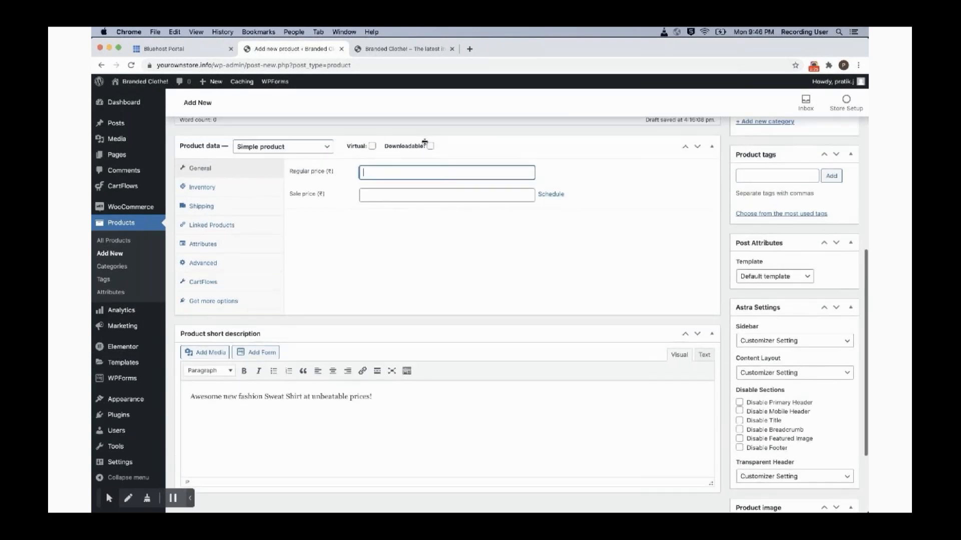
type("500")
key("Tab")
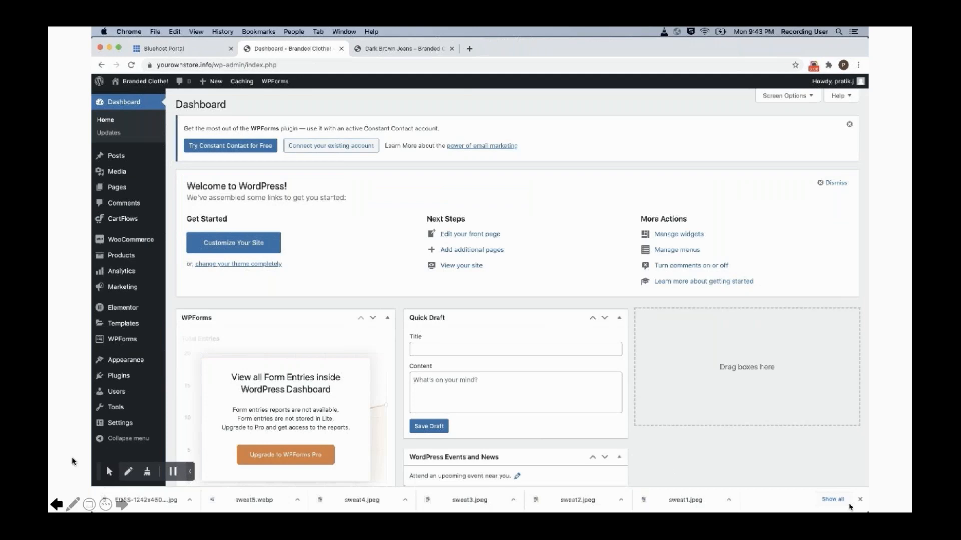
mouse_move(861, 506)
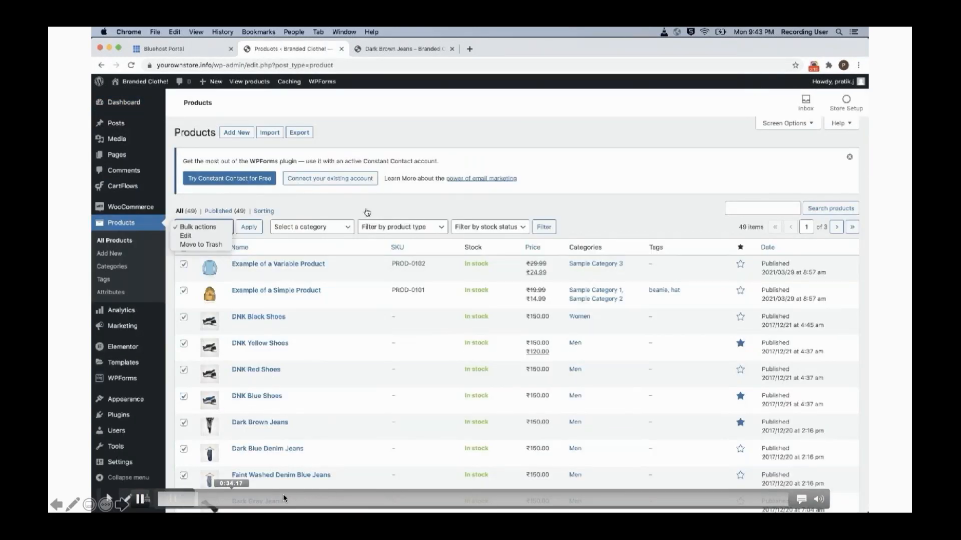
left_click(391, 500)
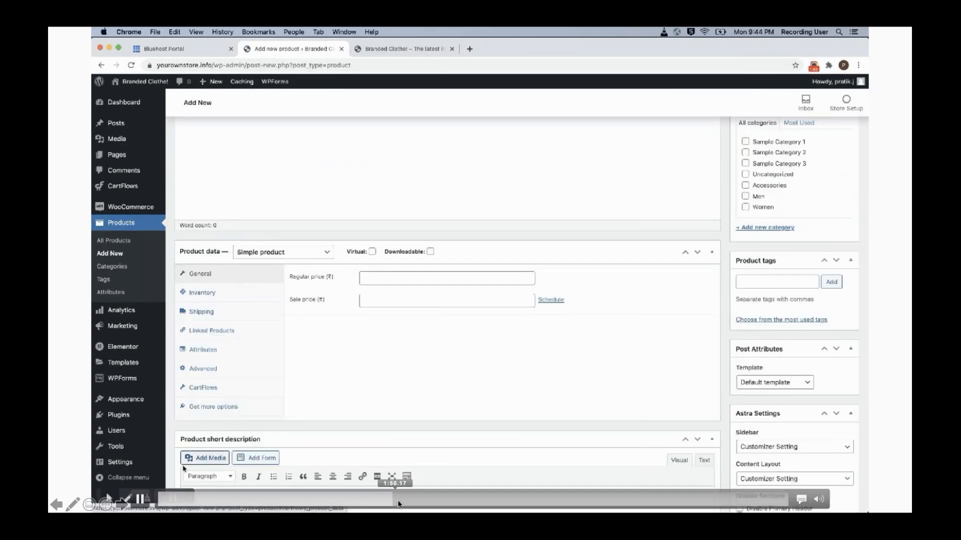
left_click(403, 500)
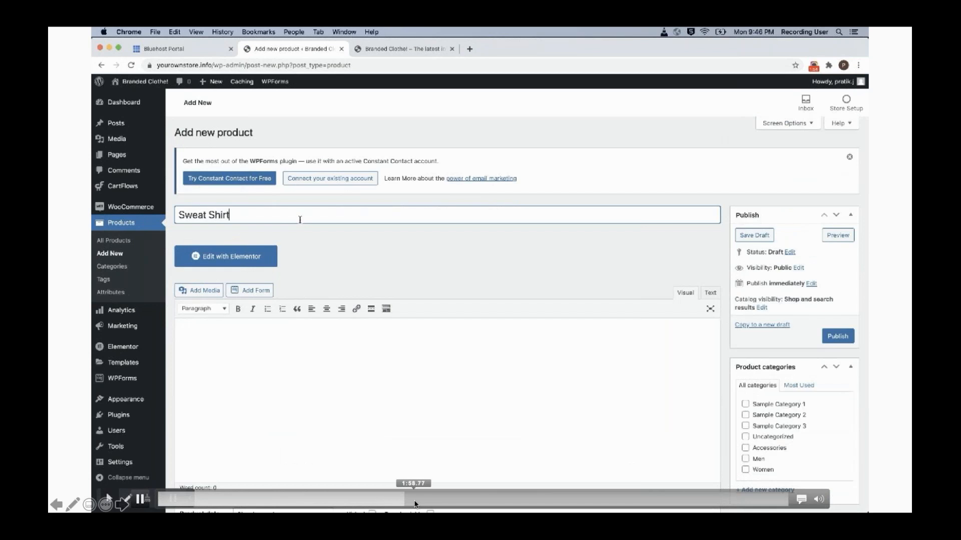
left_click(422, 503)
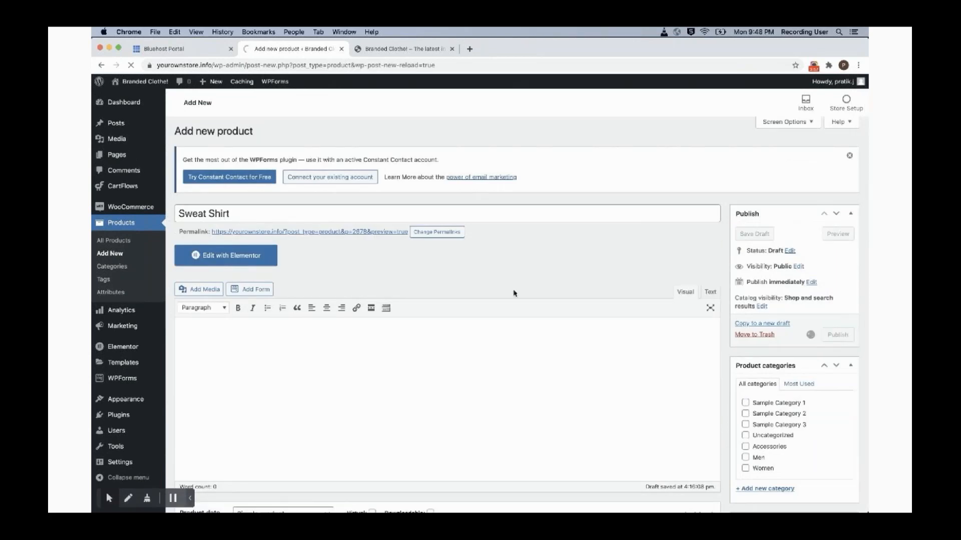
- Open the Sweat Shirt's product page from the live site's Store page and look through its gallery images
left_click(401, 51)
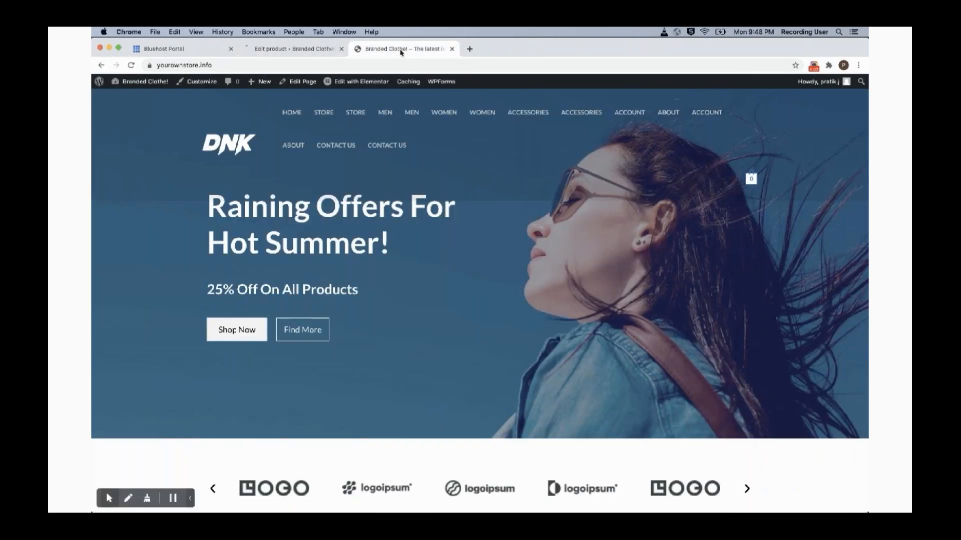
left_click(353, 115)
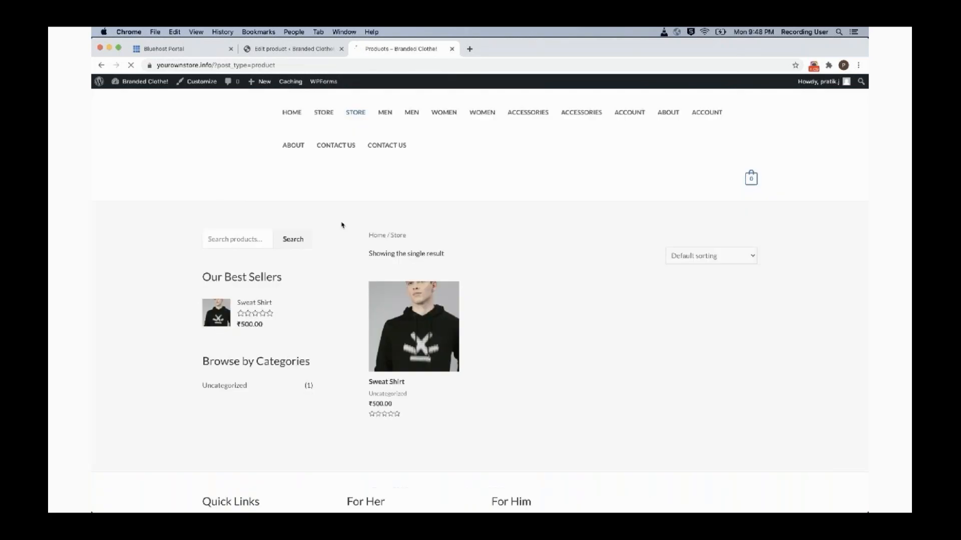
left_click(405, 331)
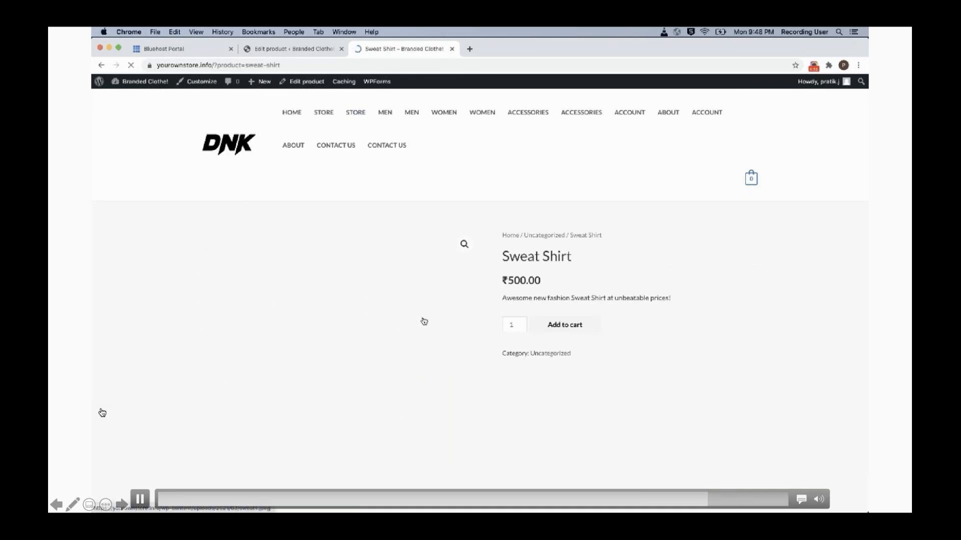
scroll(355, 277, "down", 5)
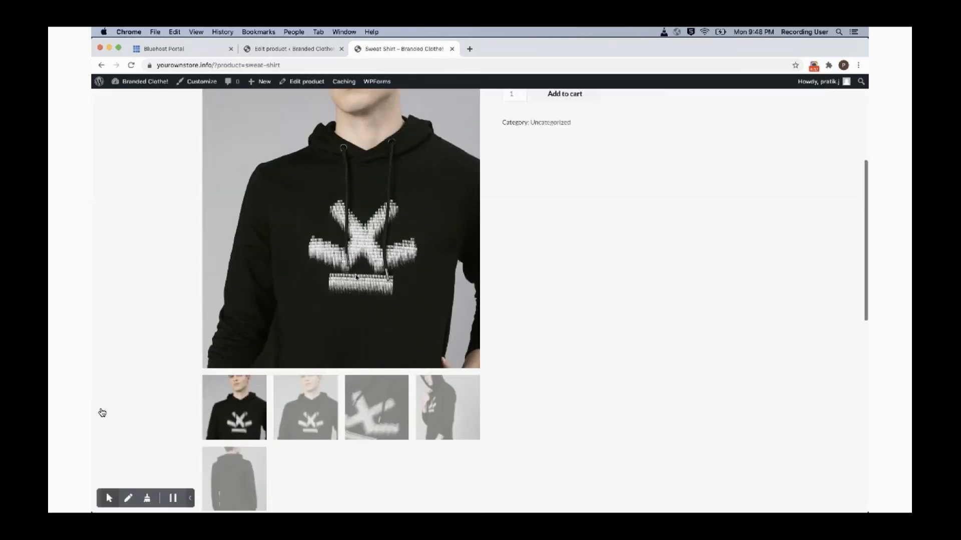
left_click(376, 388)
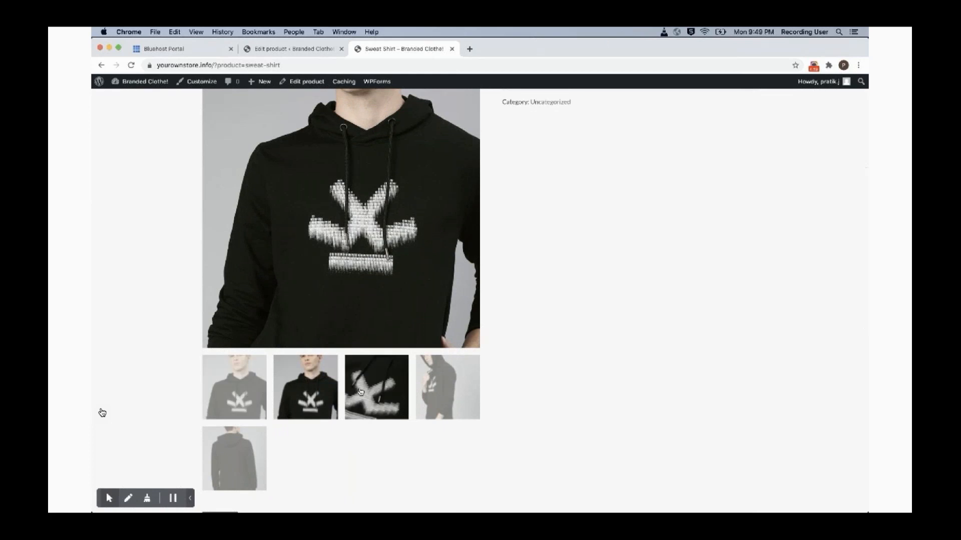
left_click(428, 394)
scroll(428, 394, "up", 5)
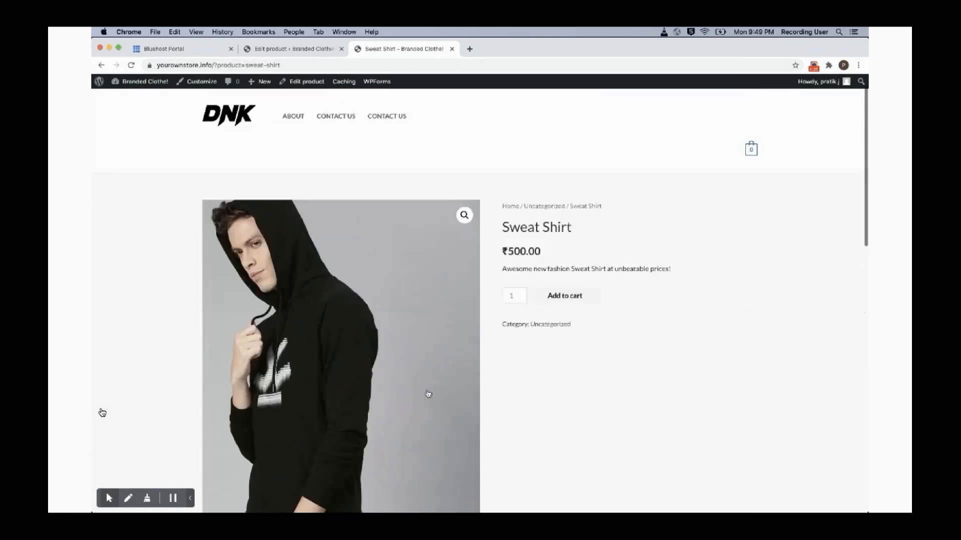
- Add one Sweat Shirt to the cart and open the cart page to review its totals
left_click(565, 303)
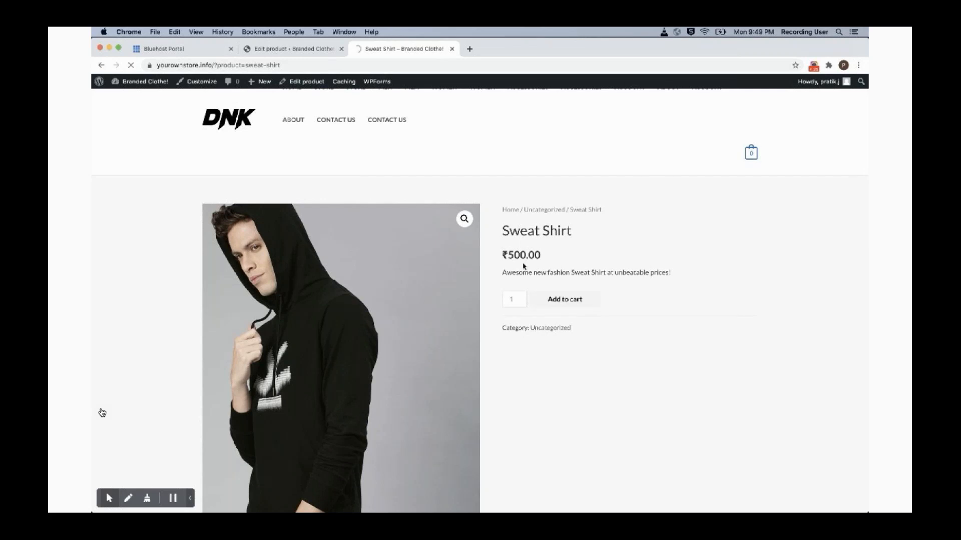
scroll(523, 266, "down", 5)
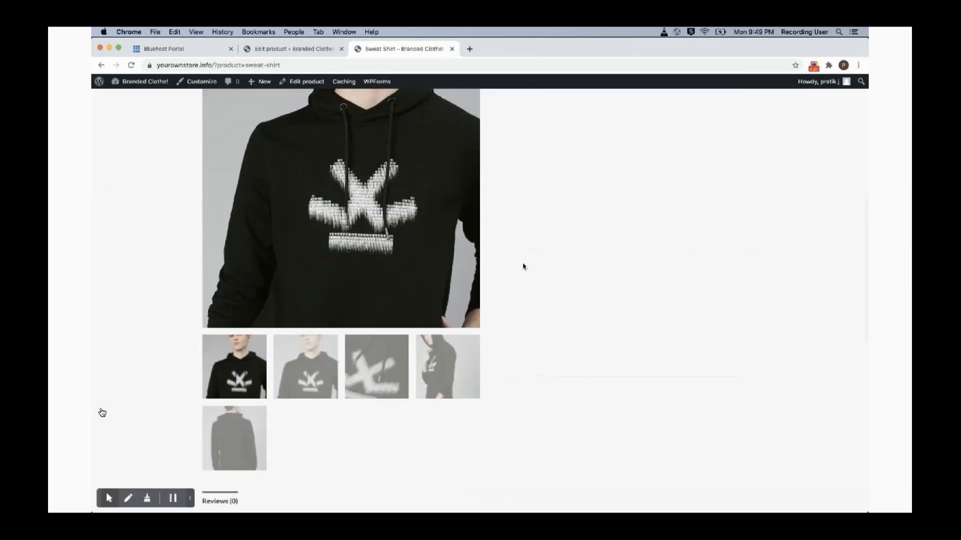
scroll(523, 267, "up", 6)
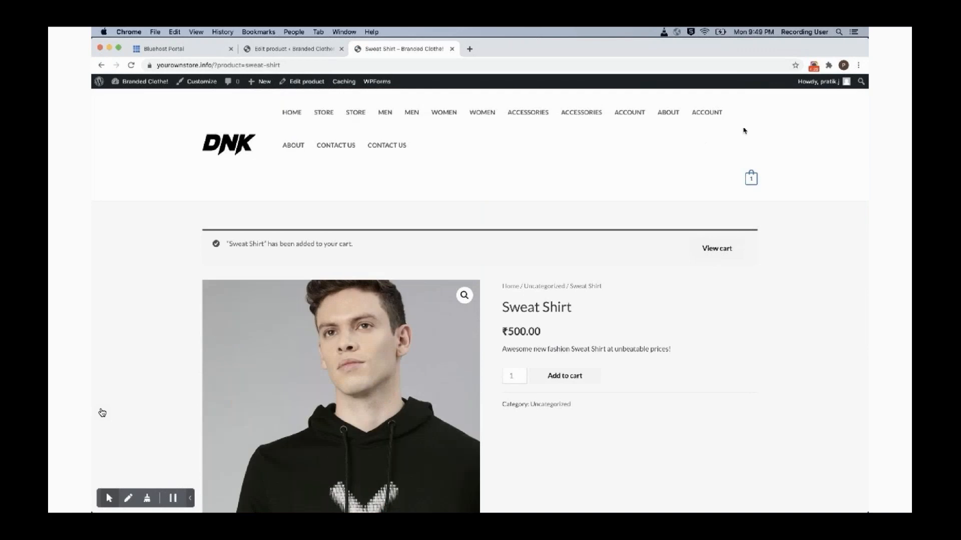
left_click(751, 180)
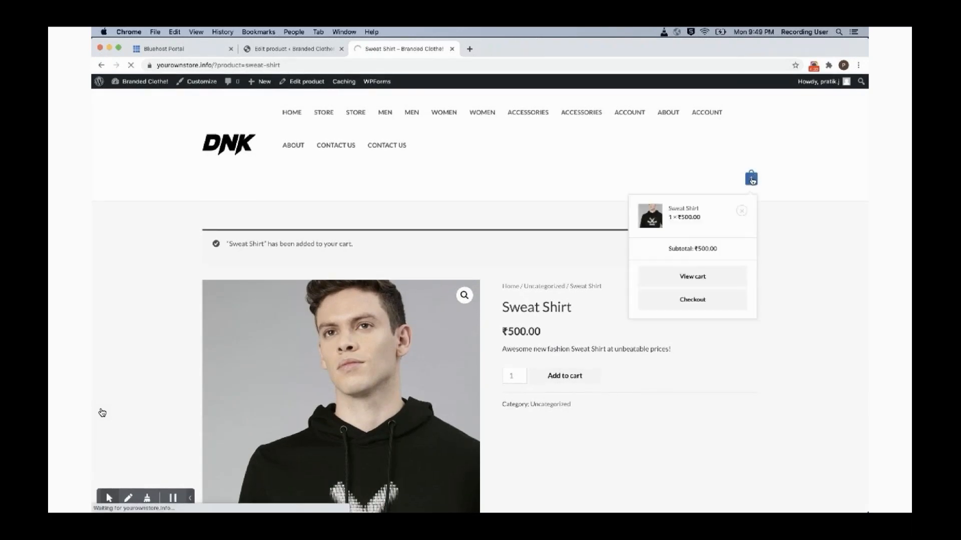
left_click(692, 277)
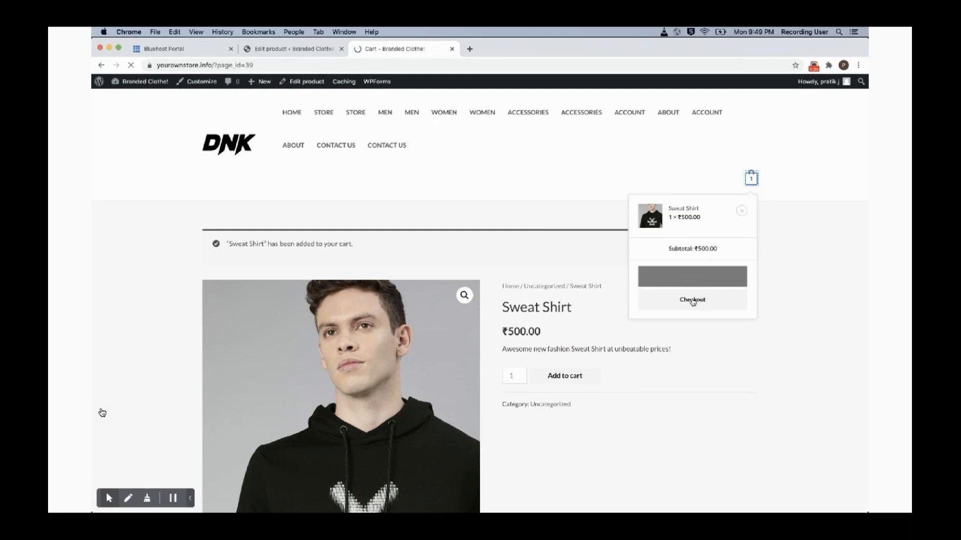
scroll(621, 269, "down", 3)
scroll(618, 267, "down", 1)
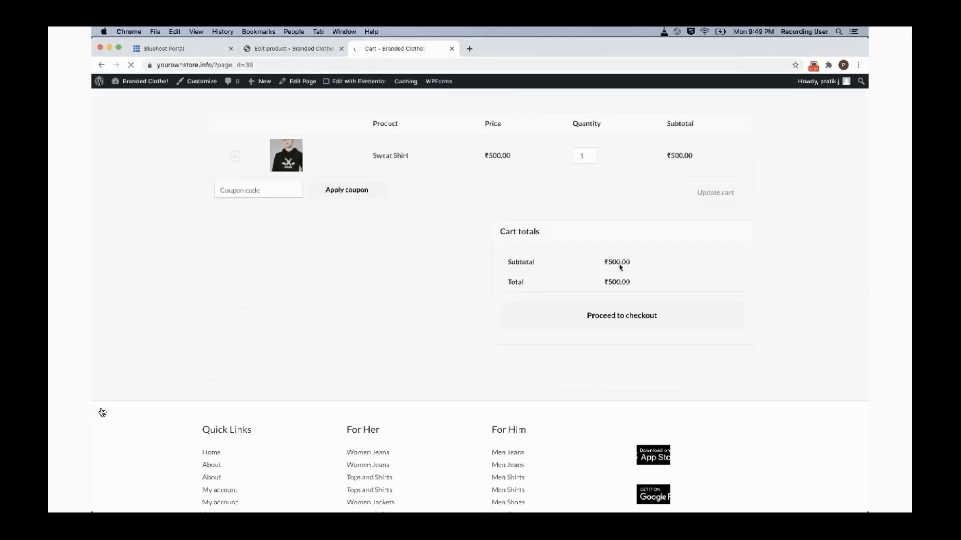
- Proceed from the cart to checkout and examine the billing form and the payment method notice in the order summary
left_click(611, 316)
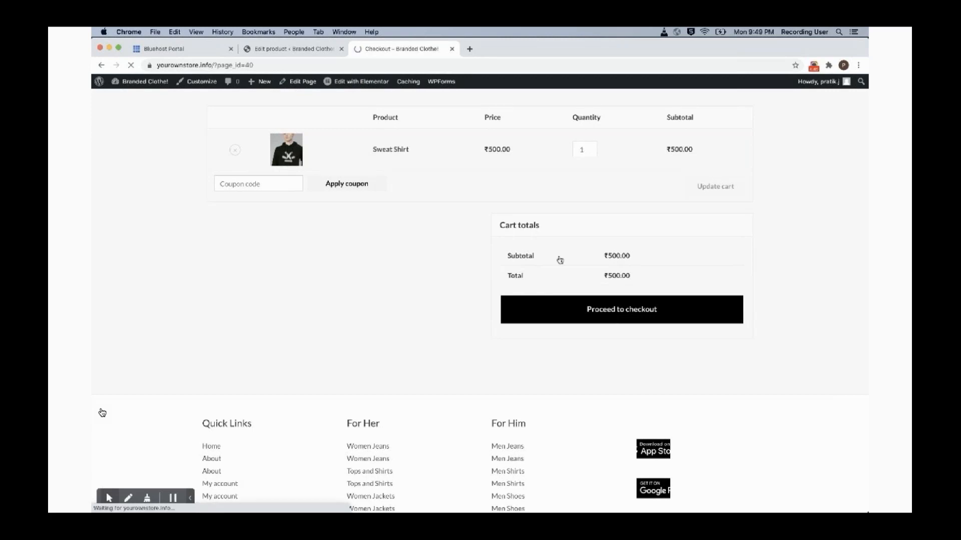
scroll(560, 260, "down", 5)
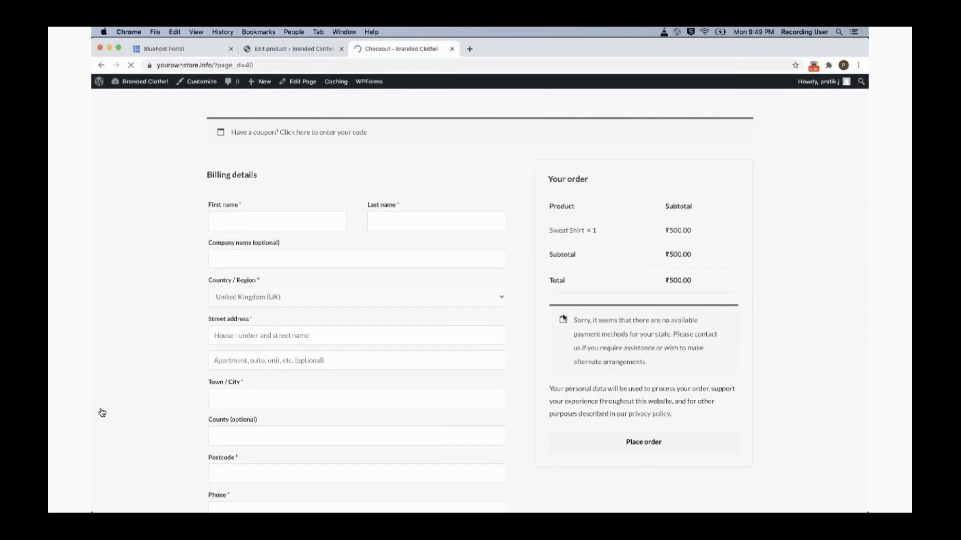
left_click_drag(574, 320, 651, 373)
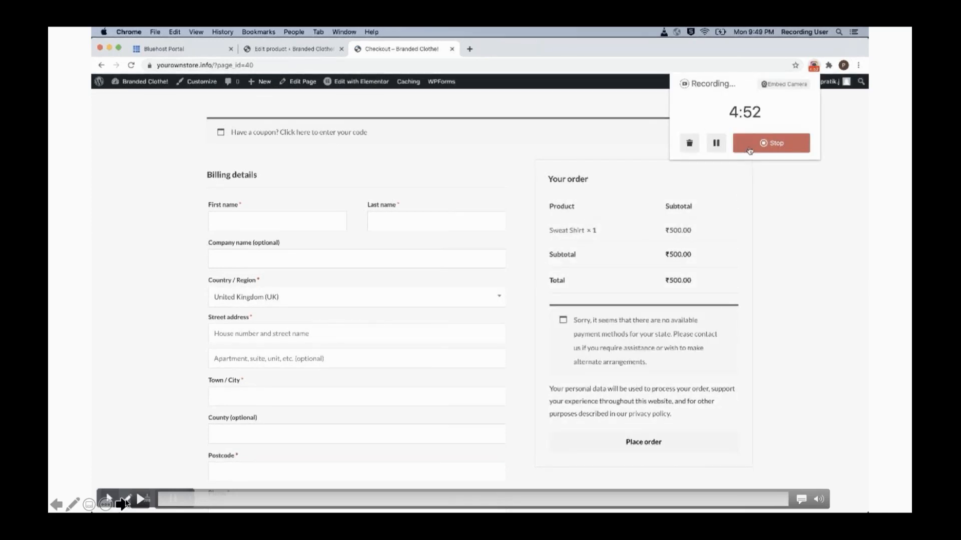
left_click(123, 505)
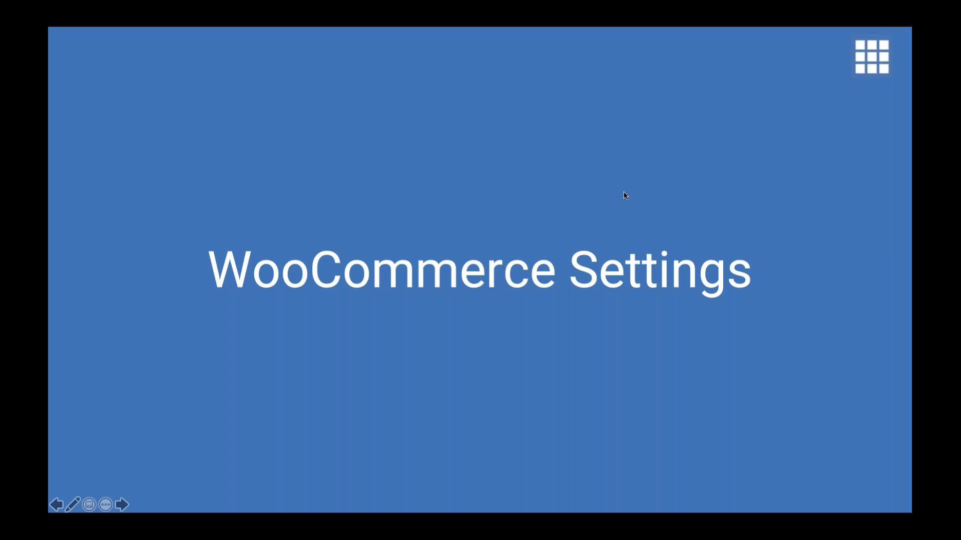
left_click(122, 505)
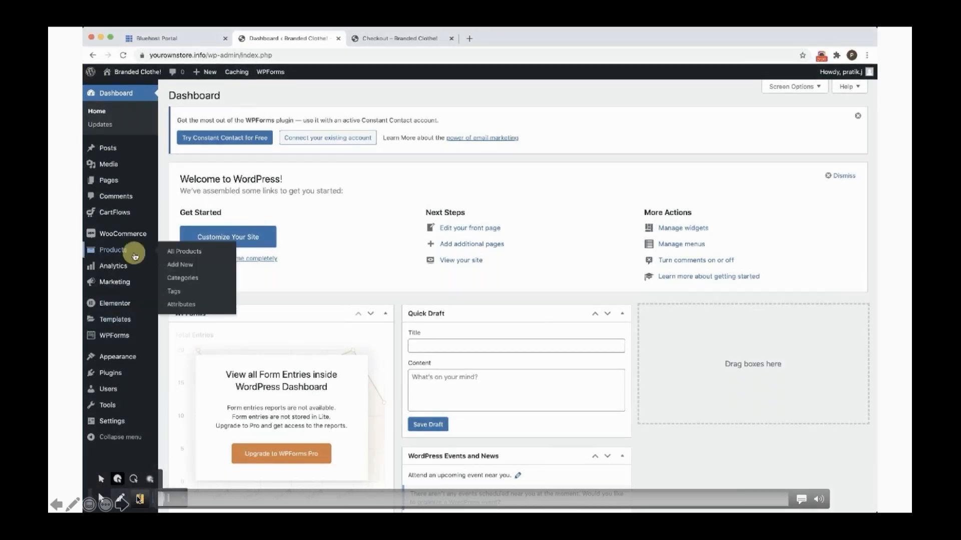
- In the general WooCommerce settings, set the store's Country / State to India — Maharashtra
left_click(185, 301)
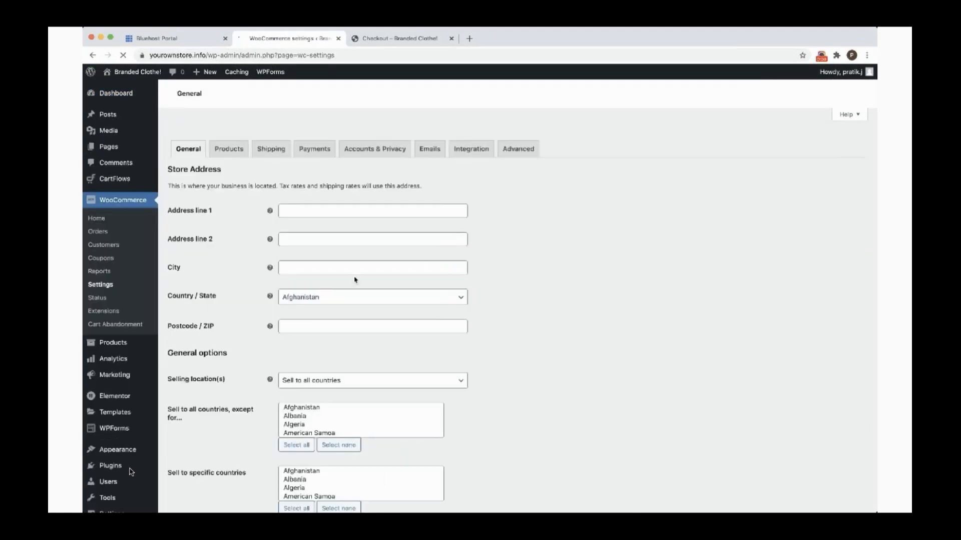
scroll(353, 277, "down", 2)
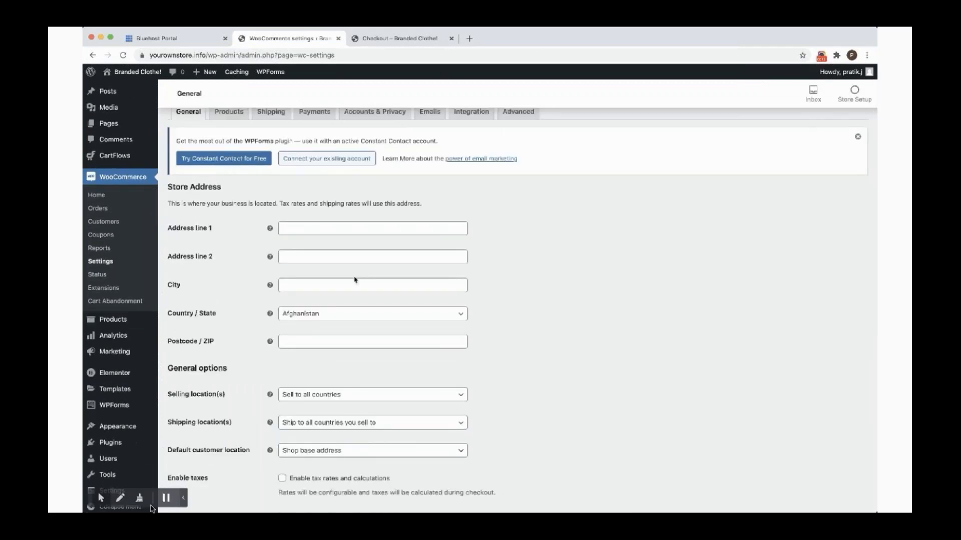
left_click(349, 315)
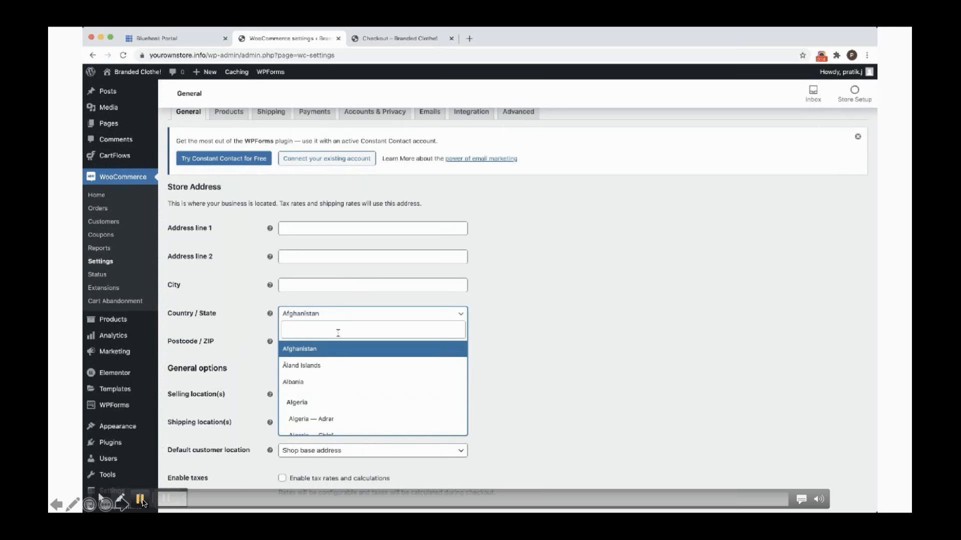
type("indi")
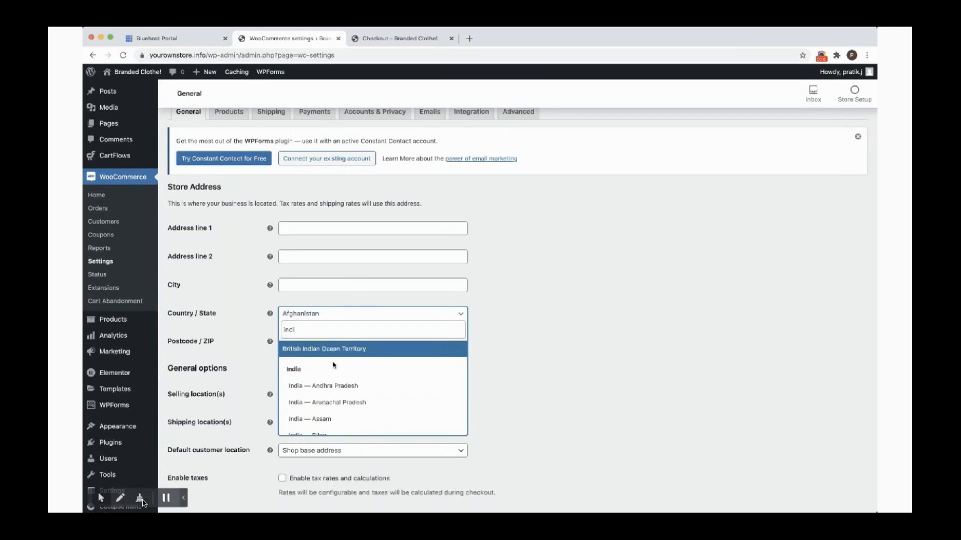
scroll(320, 394, "down", 2)
scroll(321, 395, "down", 3)
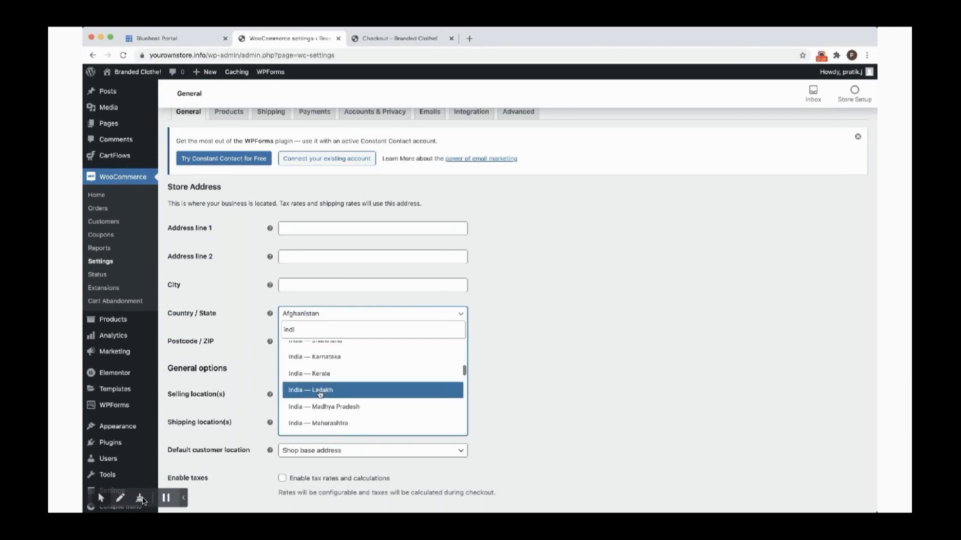
left_click(320, 423)
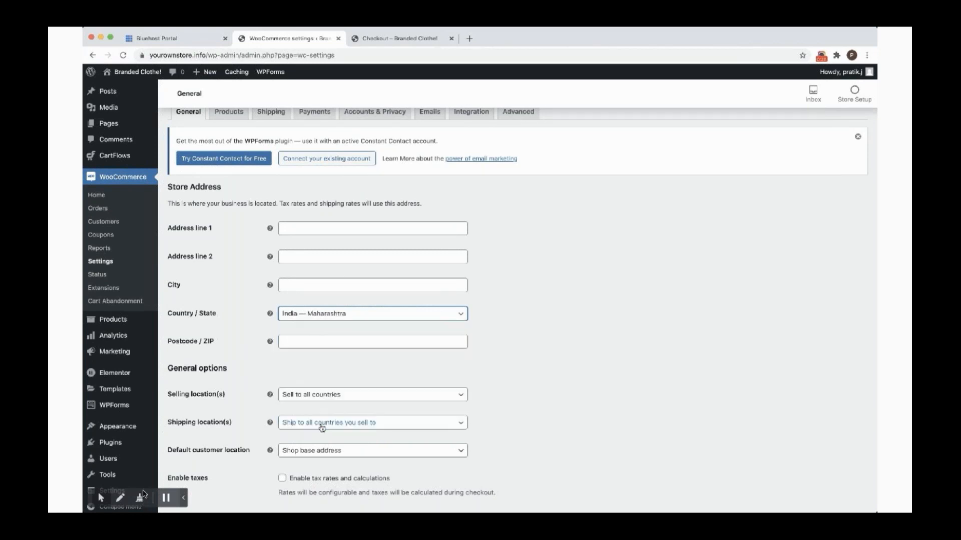
left_click(315, 232)
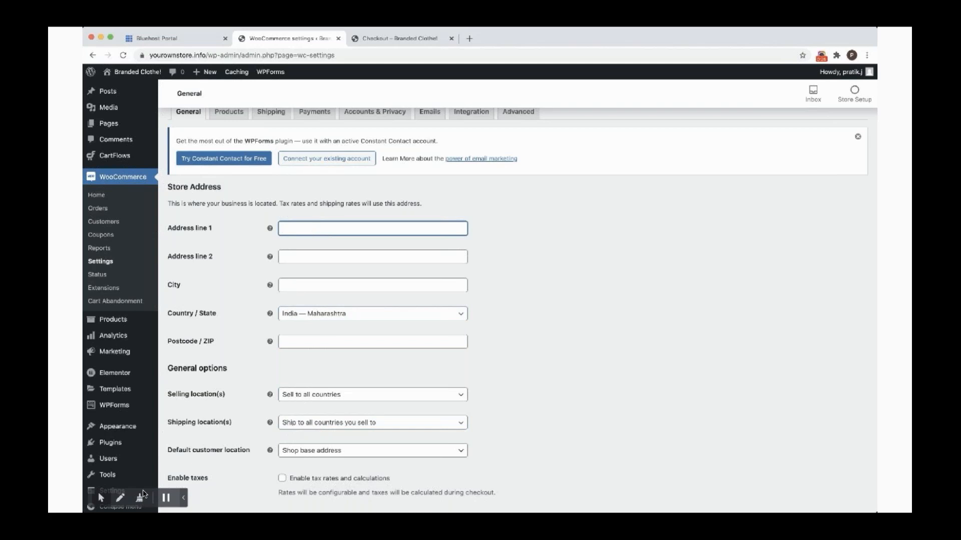
left_click(315, 255)
left_click(315, 257)
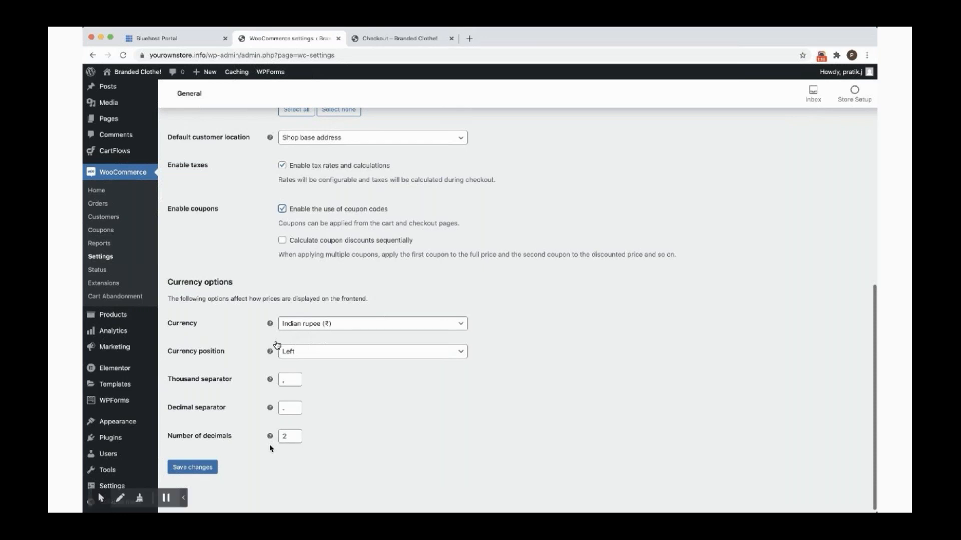
mouse_move(152, 492)
left_click(141, 499)
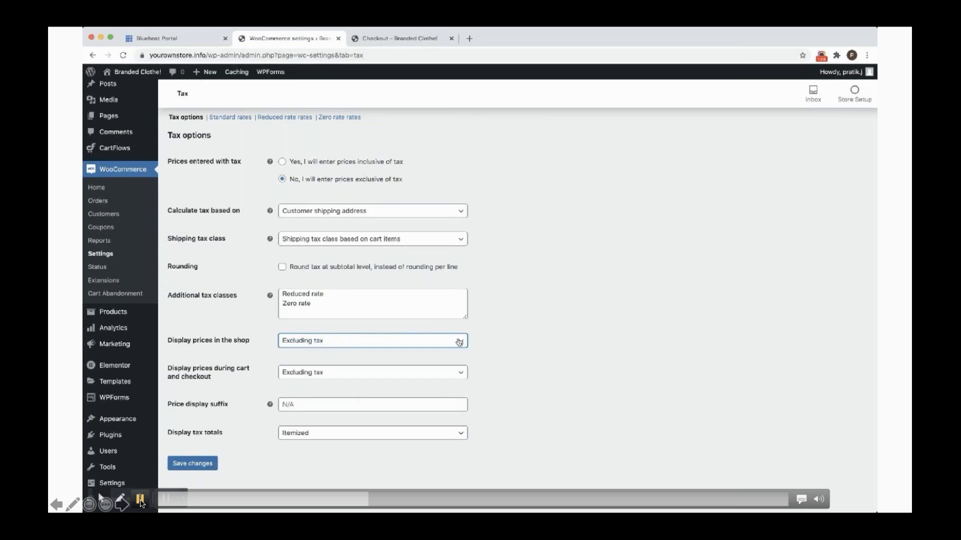
left_click(141, 499)
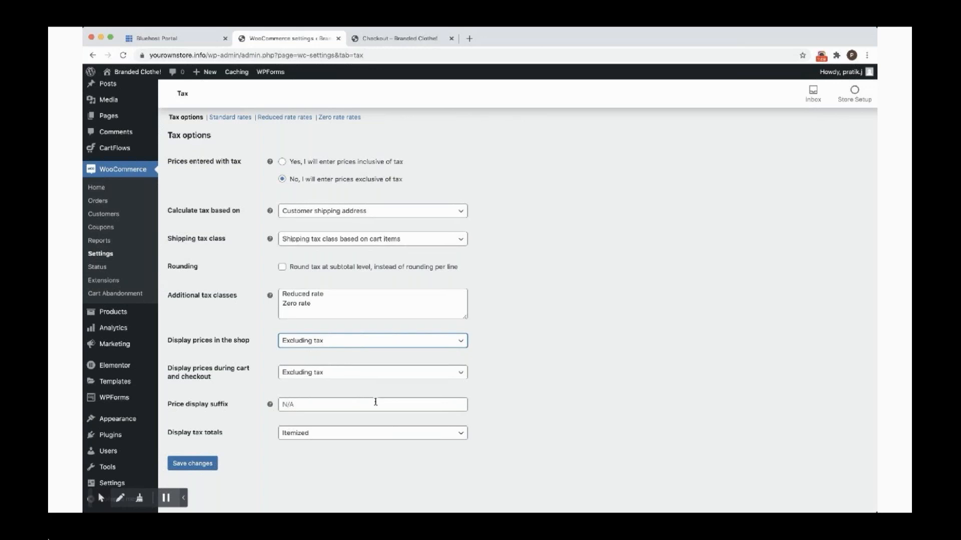
mouse_move(158, 484)
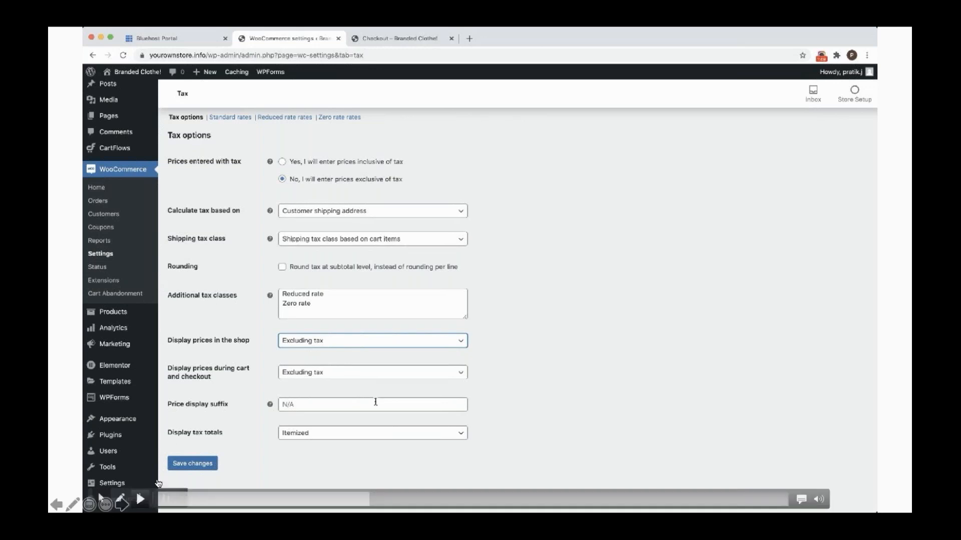
left_click(140, 500)
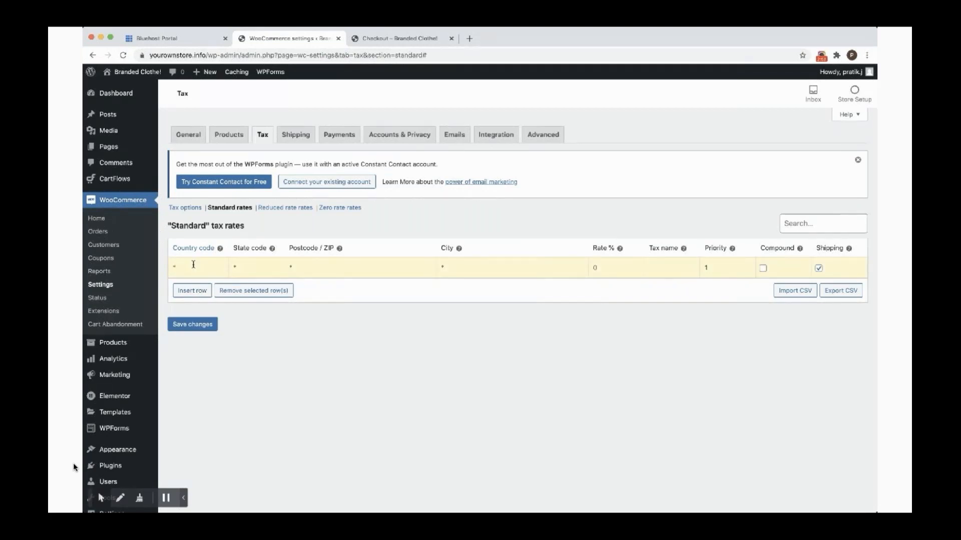
- Fill in the new standard tax rate row's location with country code IN, state code MH, postcode 400063 and city Mumbai
type("IN")
key("Tab")
type("M")
mouse_move(273, 248)
type("400063")
key("Tab")
type("Mumbai")
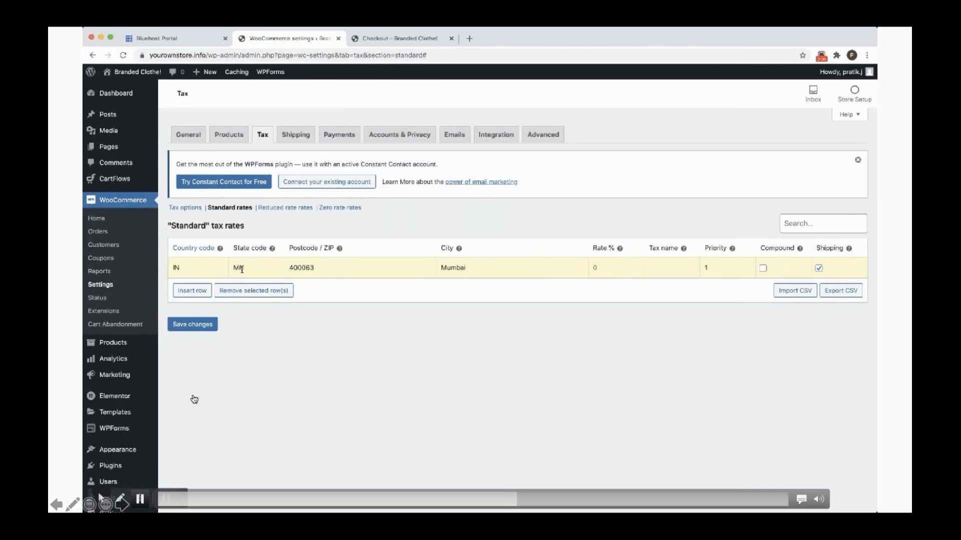
- Set the Mumbai tax row's rate to 18% with the tax name GST and save the standard rates
type("18")
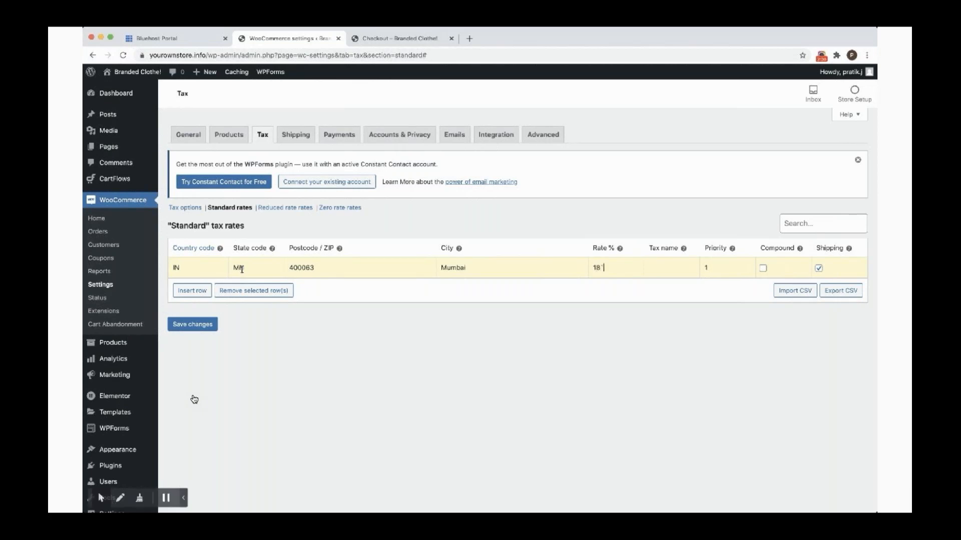
key("Tab")
type("GST")
key("Tab")
left_click(182, 326)
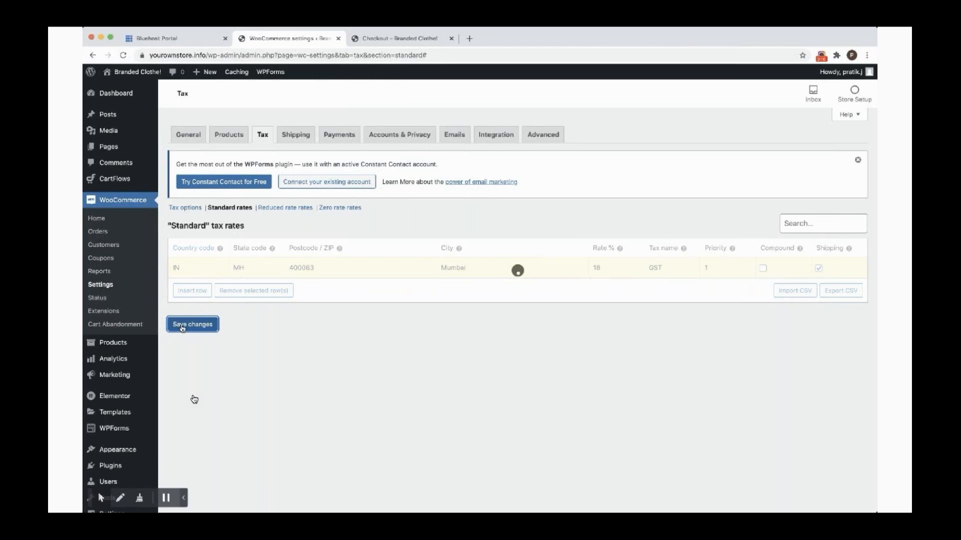
- Look through the shipping zones, the blank new-zone form and the shipping options, and open the store's payment methods
left_click(303, 136)
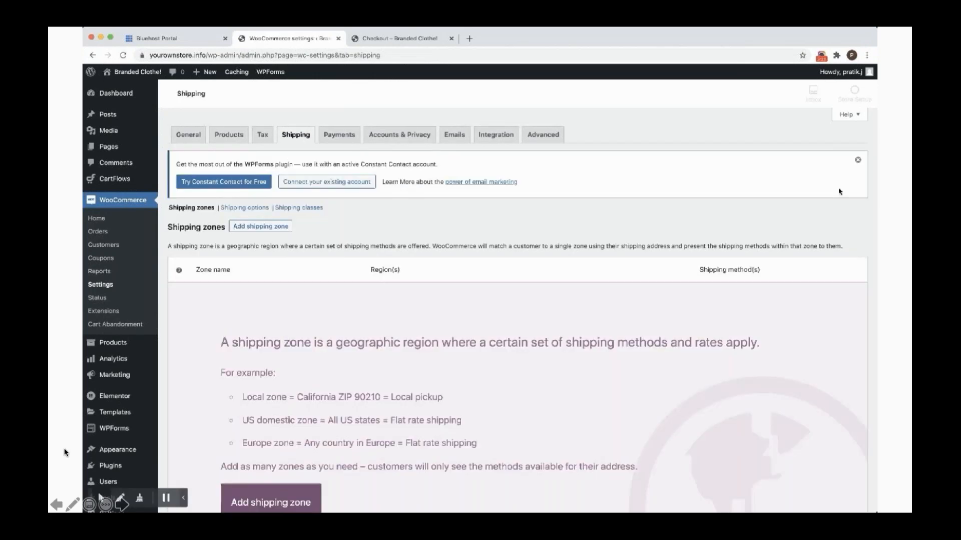
scroll(513, 254, "down", 2)
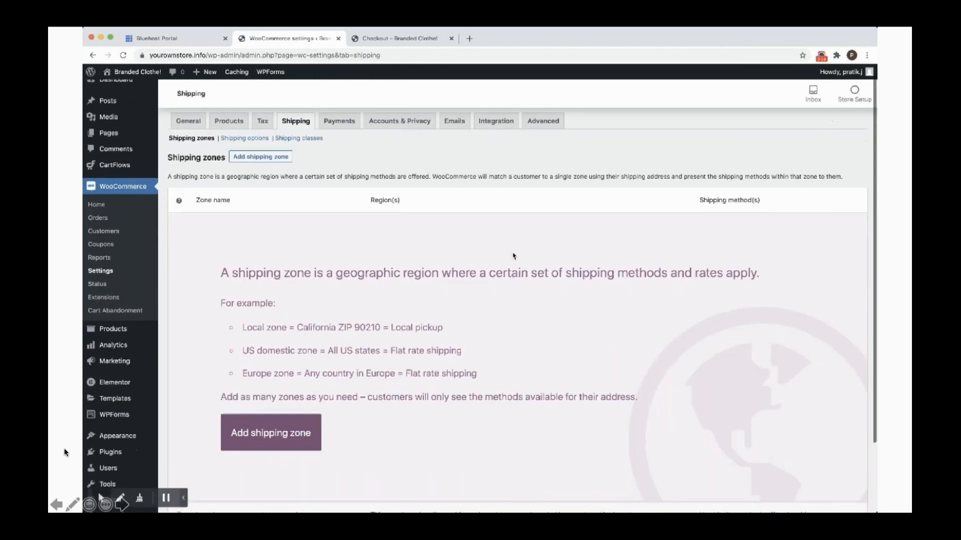
scroll(513, 256, "down", 2)
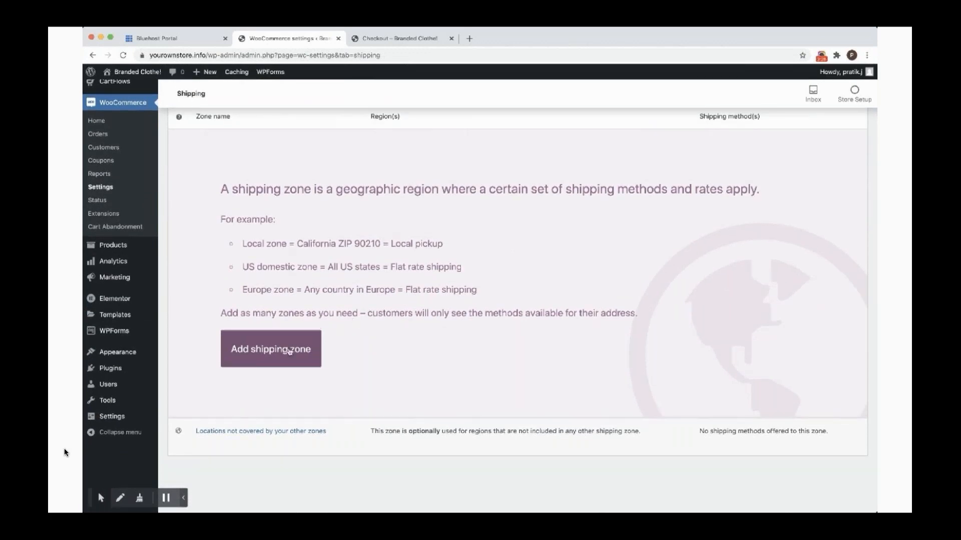
left_click(289, 350)
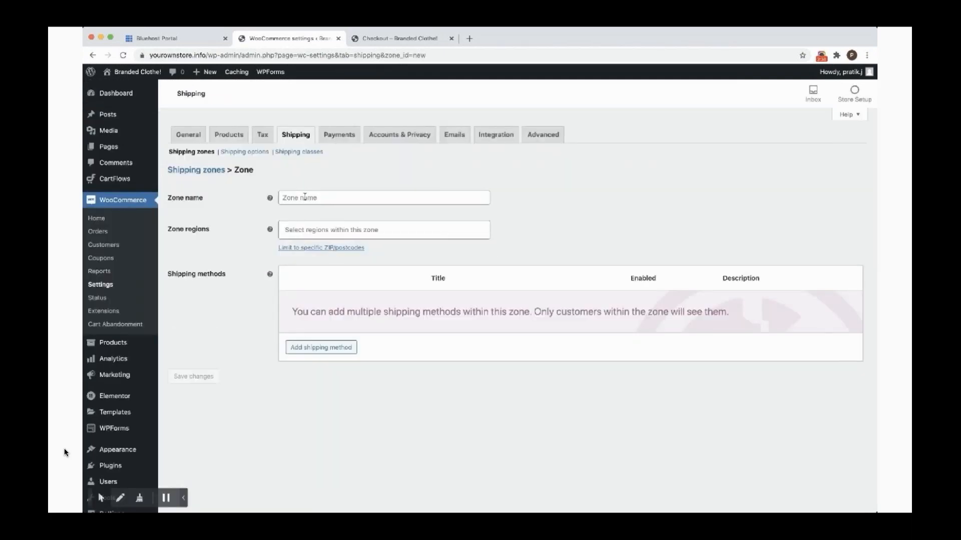
left_click(305, 197)
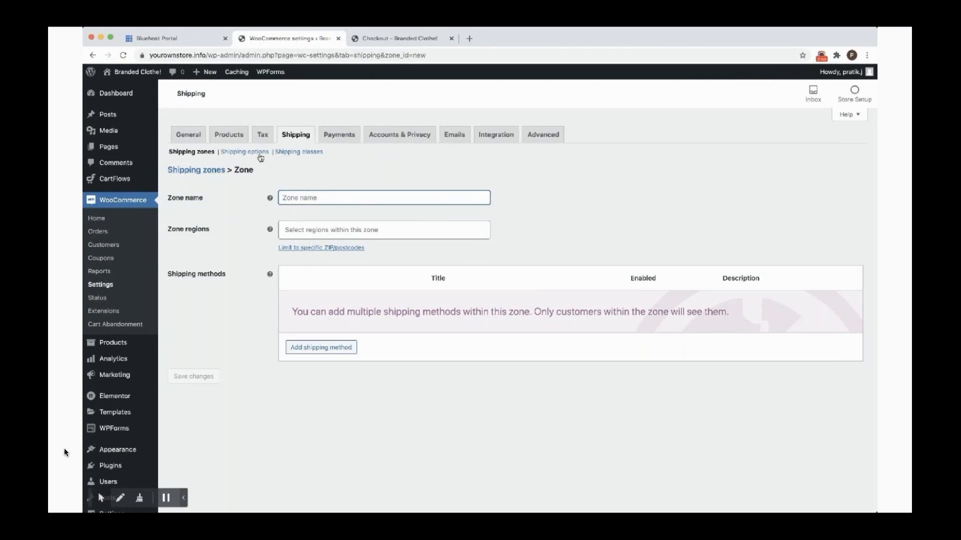
left_click(259, 156)
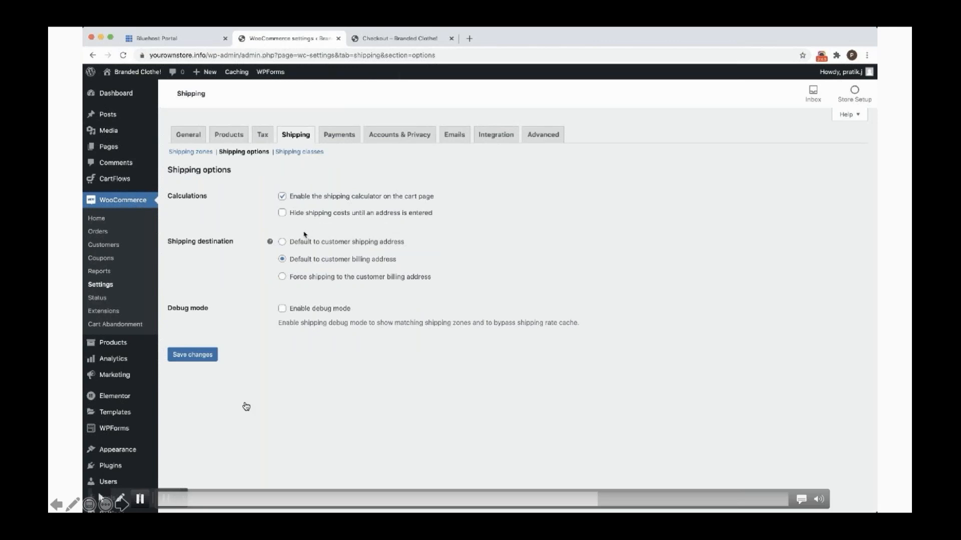
left_click(340, 137)
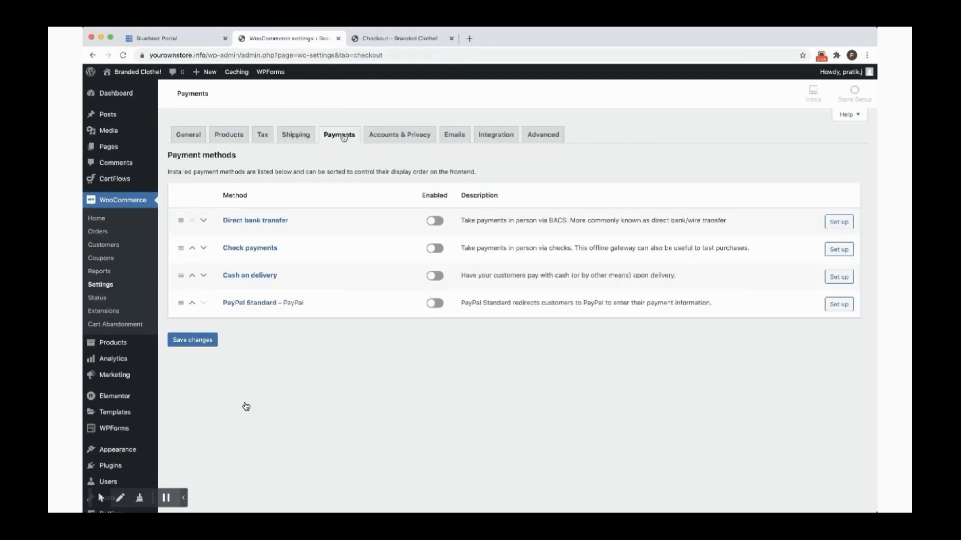
mouse_move(142, 505)
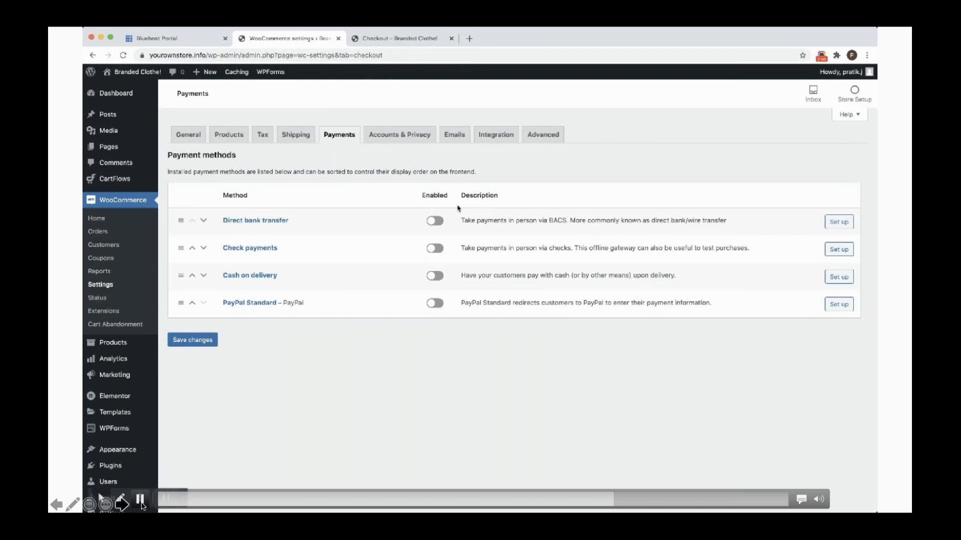
left_click(141, 503)
left_click(140, 502)
left_click(139, 501)
left_click(140, 499)
- Enable the PayPal Standard payment method and clear the PayPal email in its setup
left_click(436, 305)
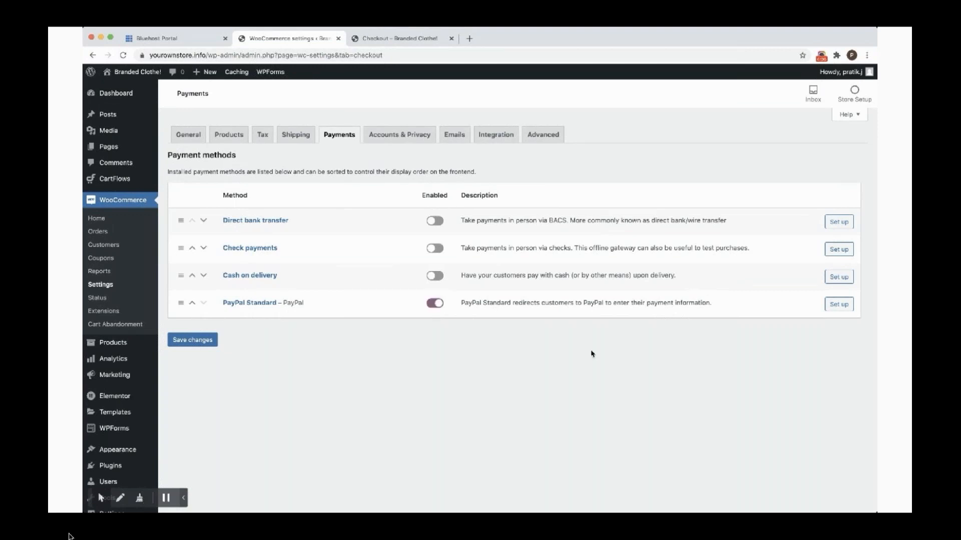
left_click(832, 307)
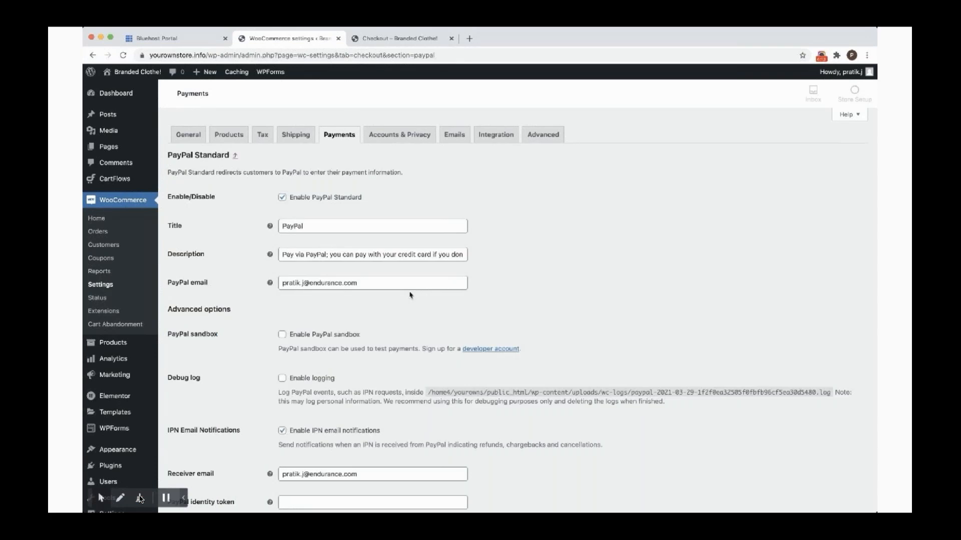
scroll(360, 285, "down", 1)
triple_click(354, 259)
key("BackSpace")
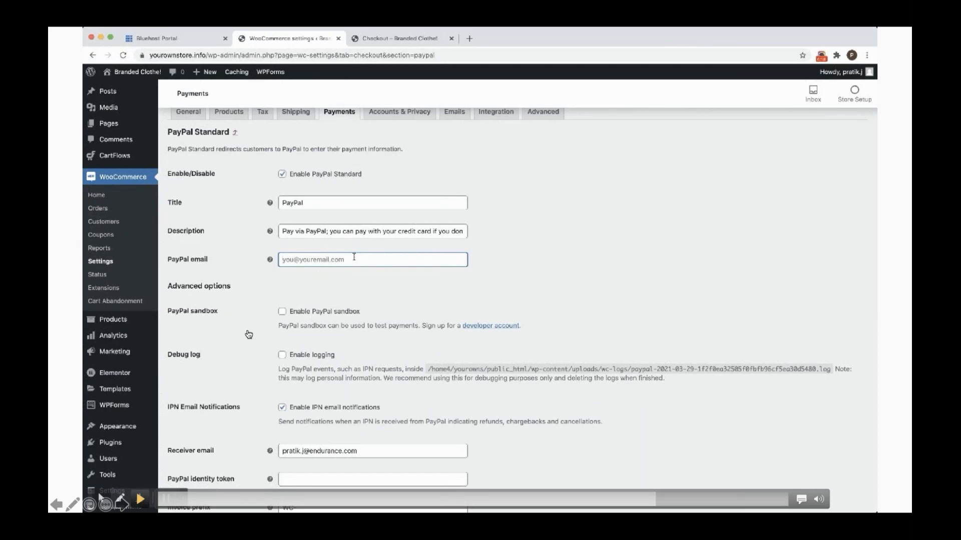
left_click(140, 499)
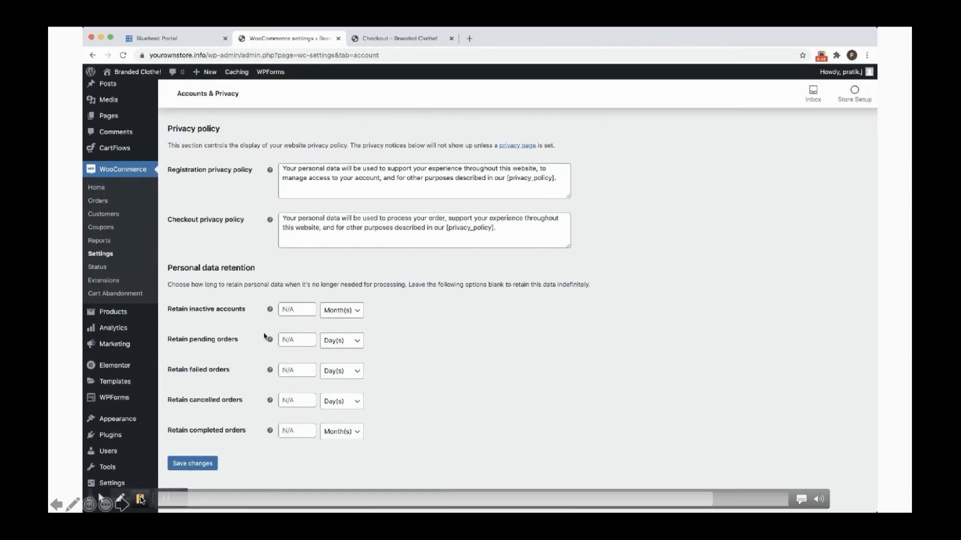
left_click(142, 502)
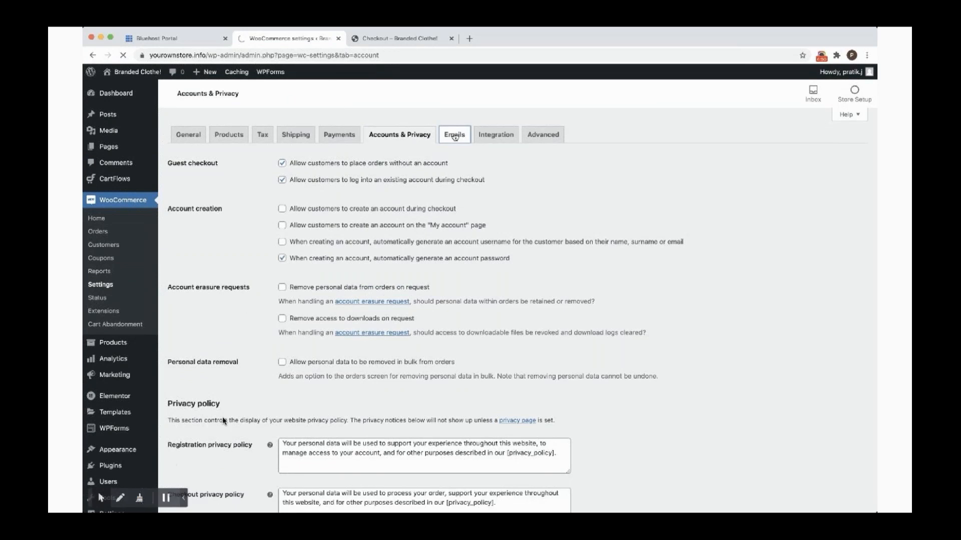
mouse_move(140, 500)
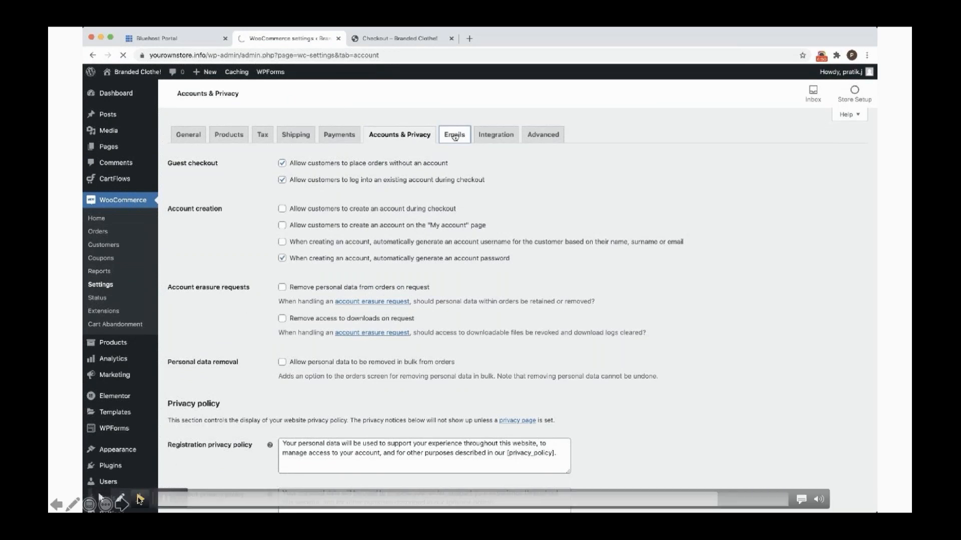
left_click(140, 499)
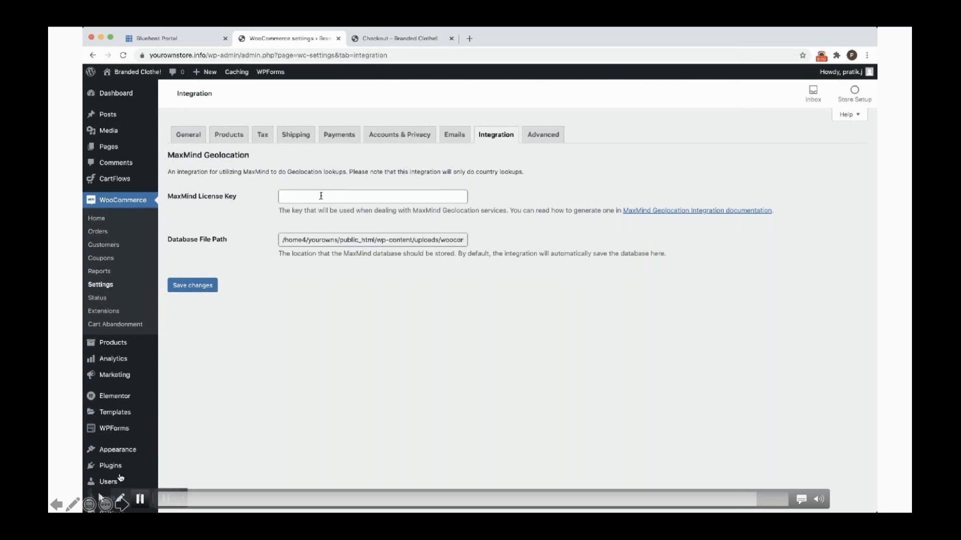
left_click(138, 501)
left_click(139, 499)
left_click(141, 500)
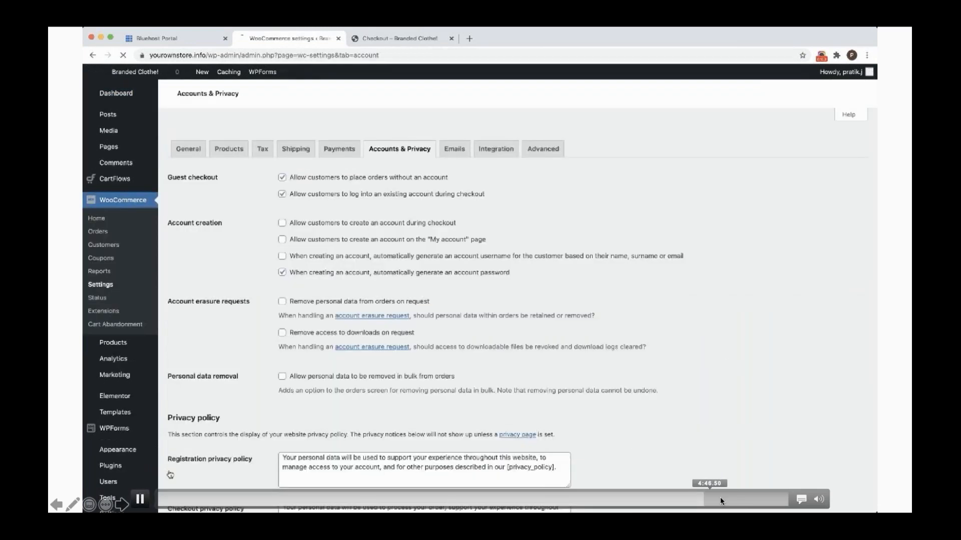
left_click(729, 499)
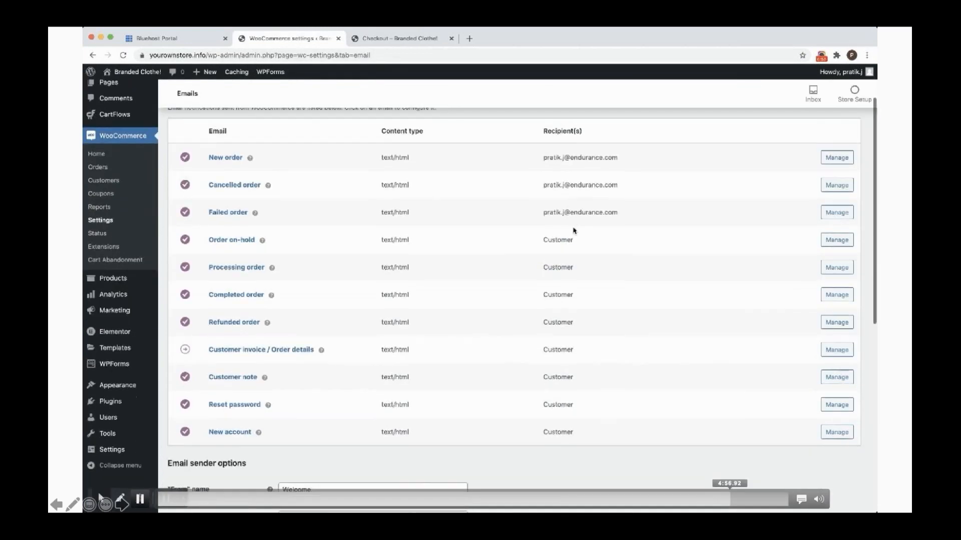
left_click(737, 499)
left_click(742, 499)
left_click(749, 497)
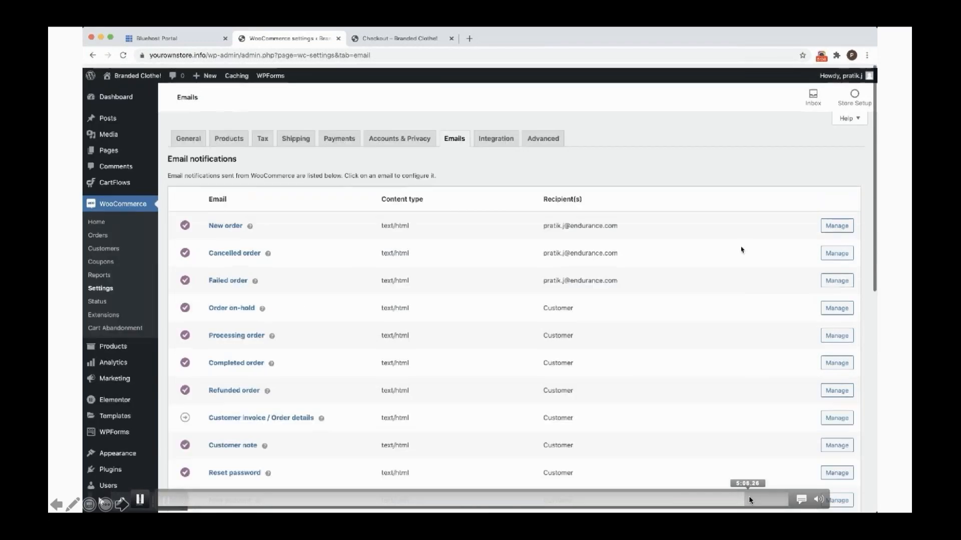
left_click(758, 499)
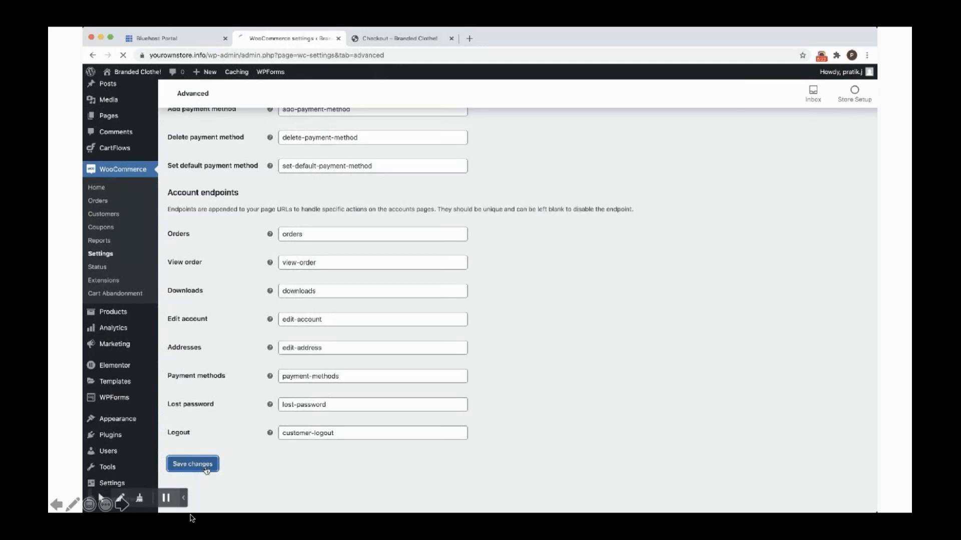
left_click(141, 500)
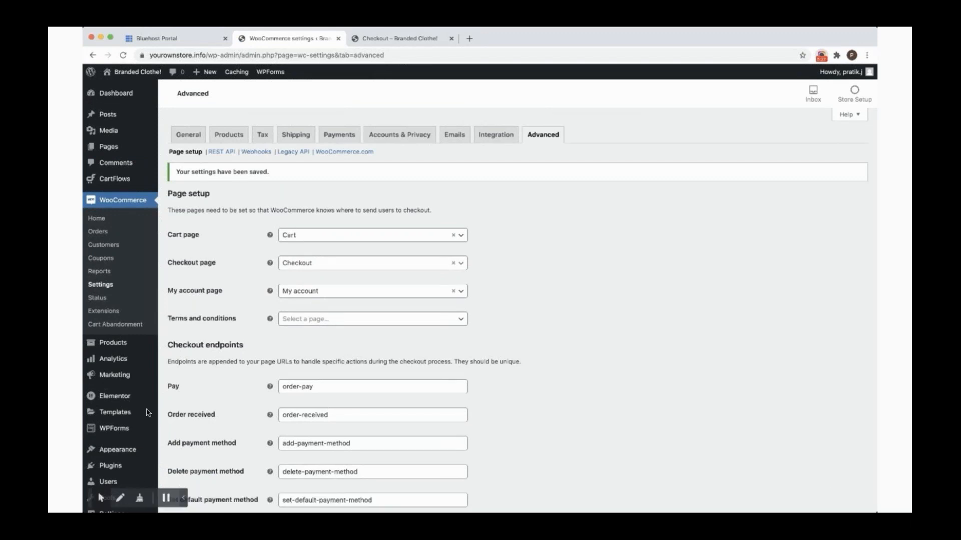
left_click(122, 503)
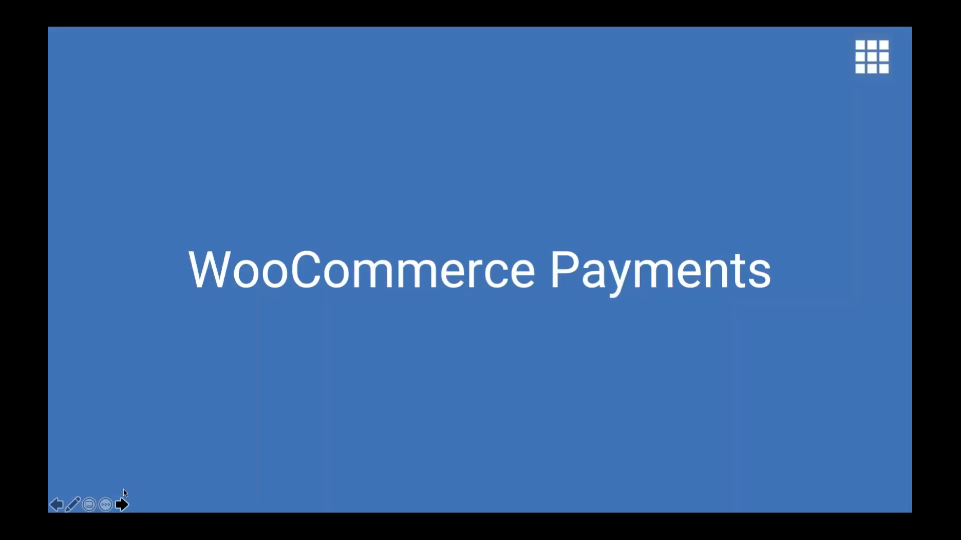
left_click(122, 505)
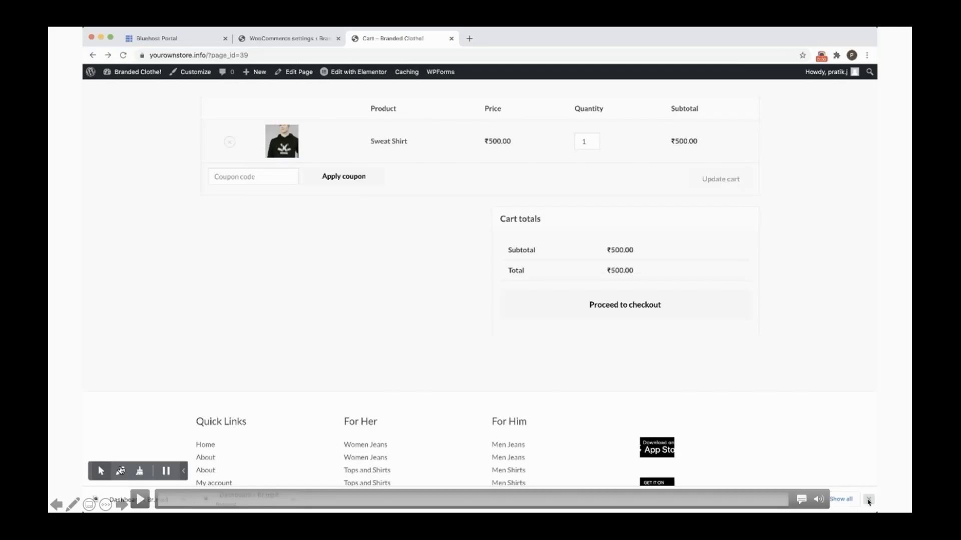
left_click(142, 496)
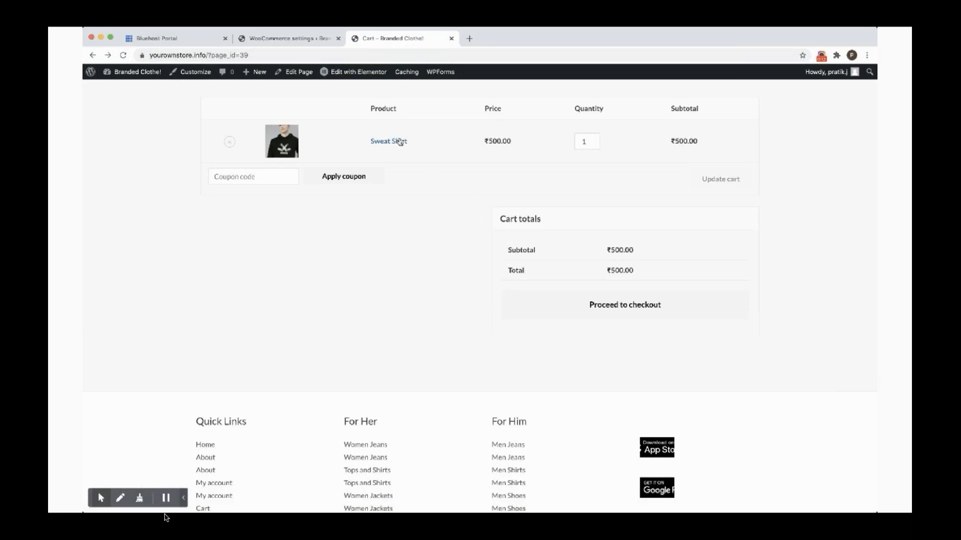
mouse_move(141, 502)
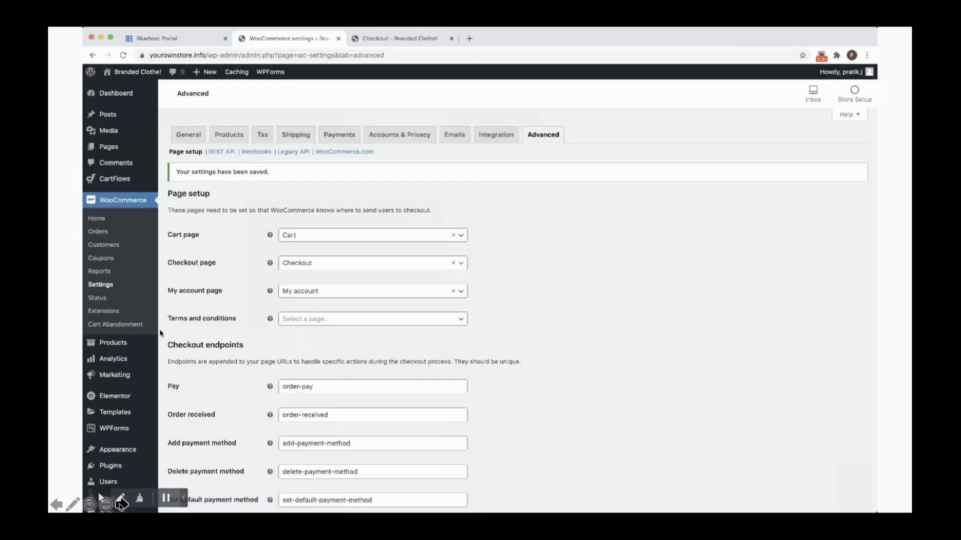
mouse_move(122, 419)
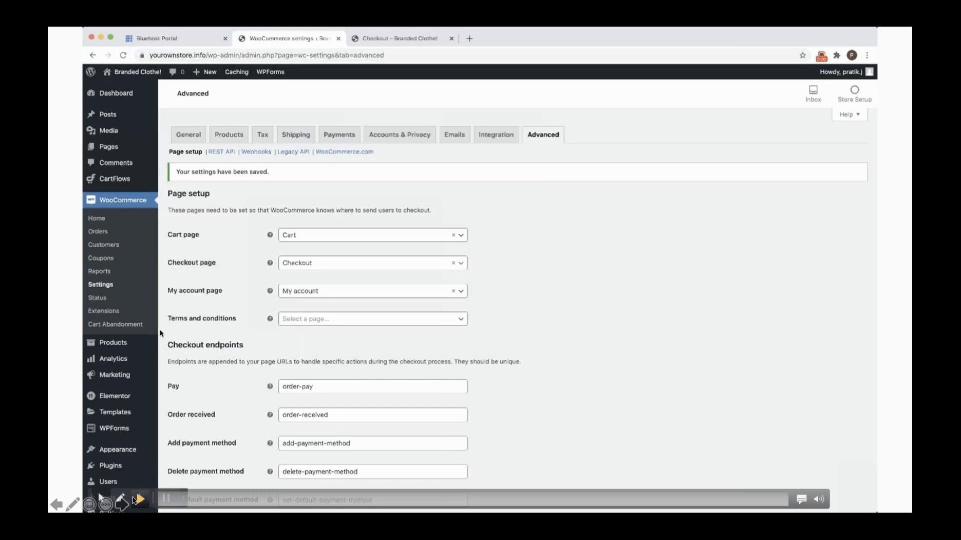
left_click(136, 500)
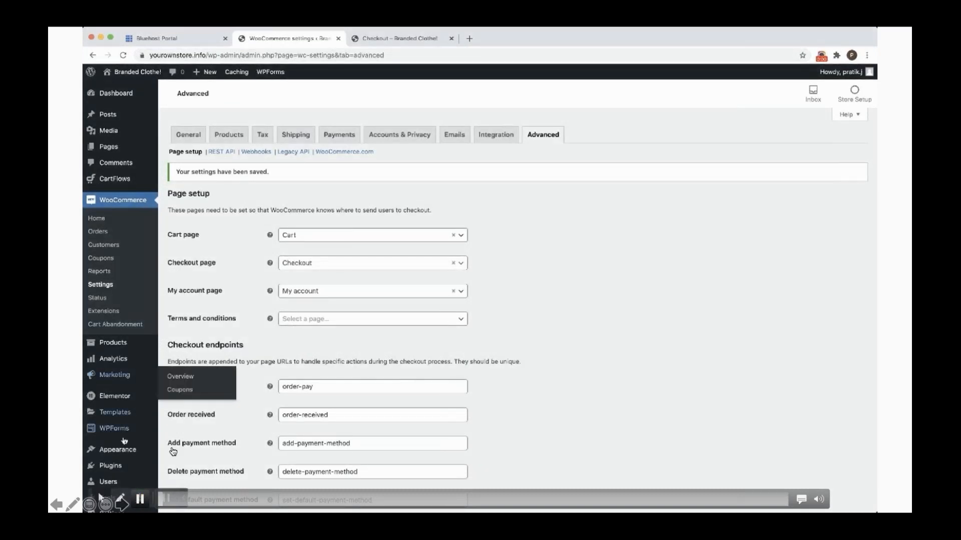
mouse_move(103, 498)
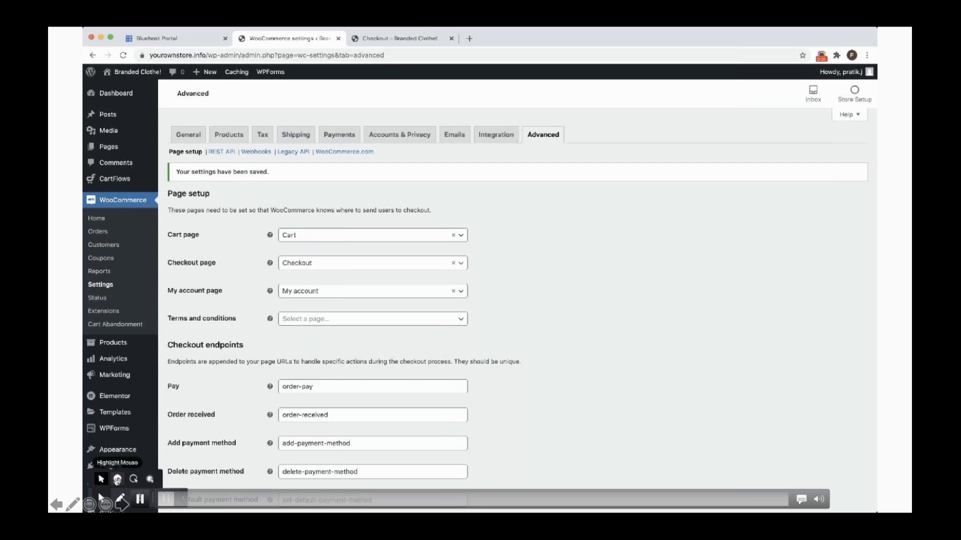
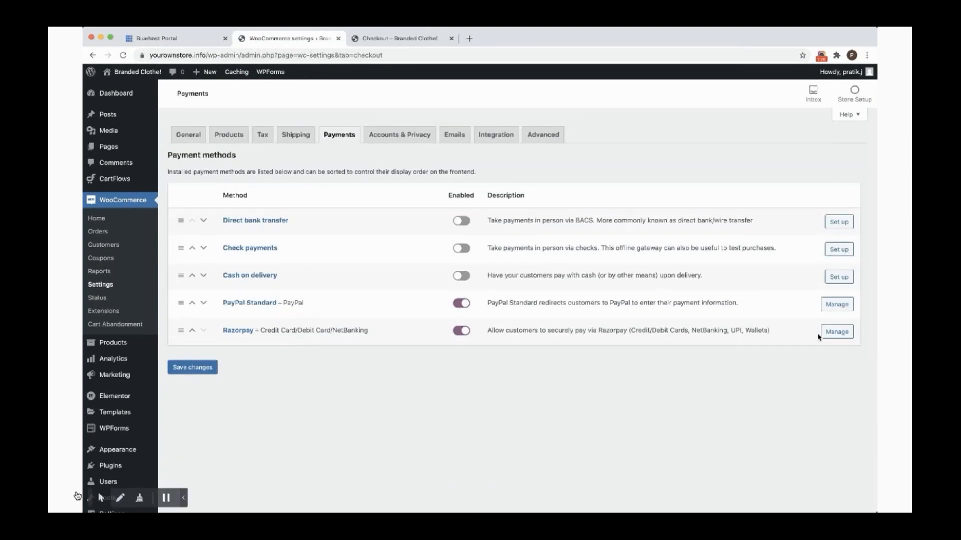
- Open the Razorpay payment gateway's settings and look through its title, key and webhook options
left_click(839, 332)
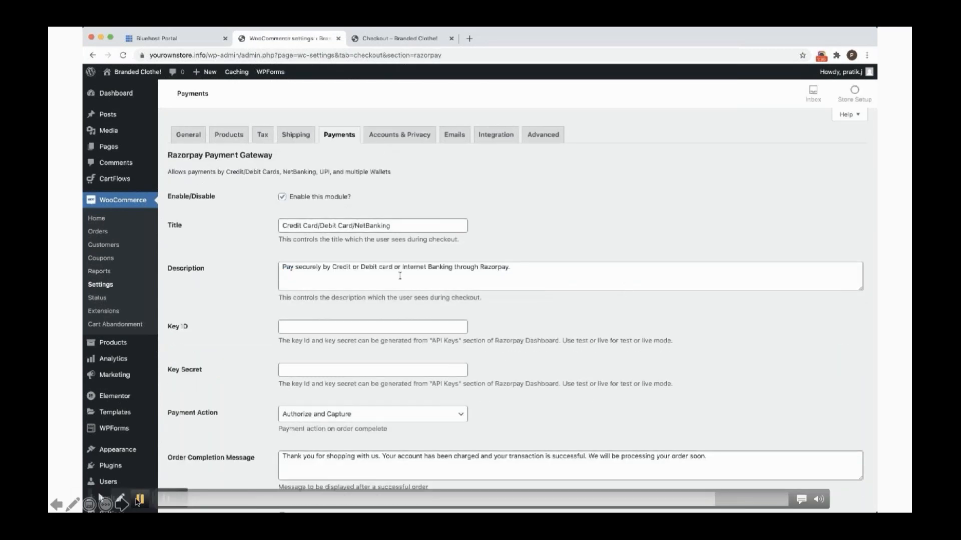
scroll(400, 276, "down", 2)
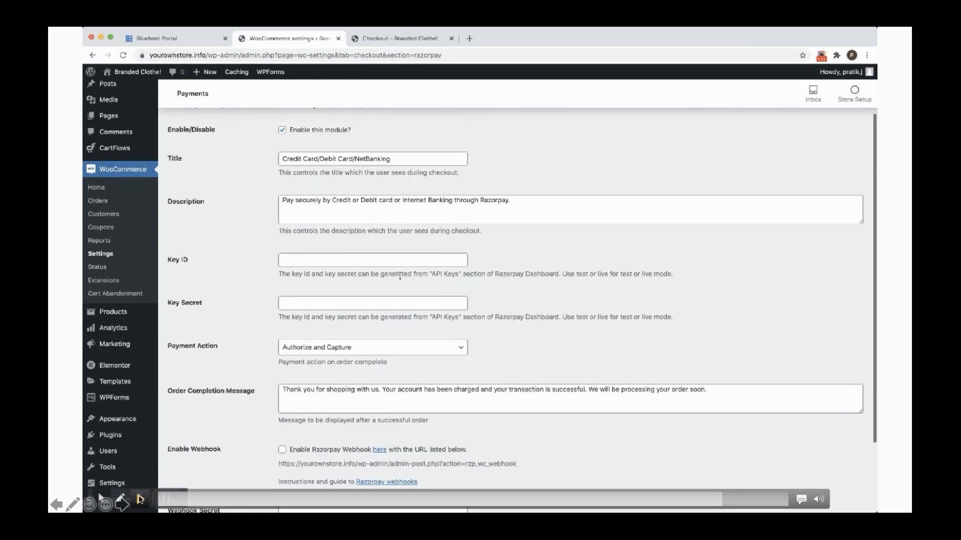
left_click(140, 499)
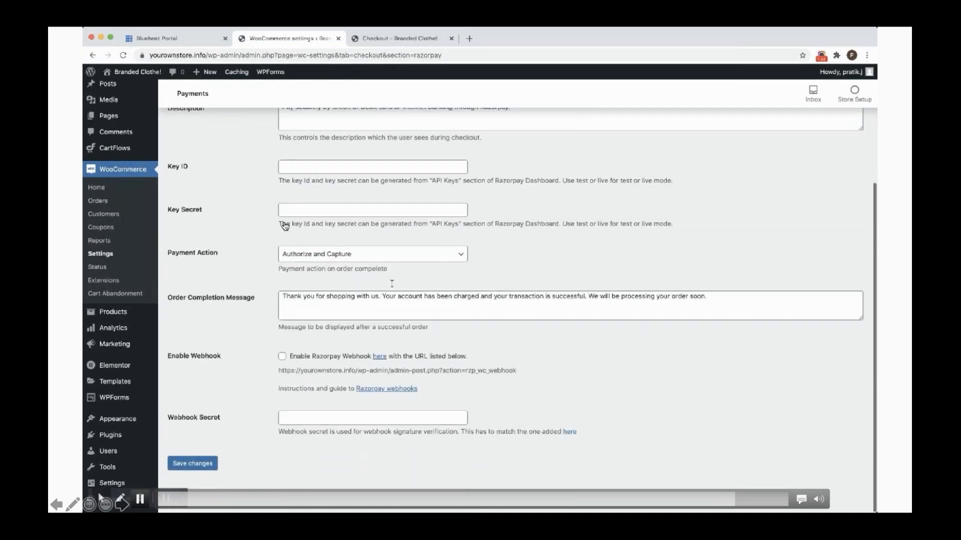
left_click(142, 499)
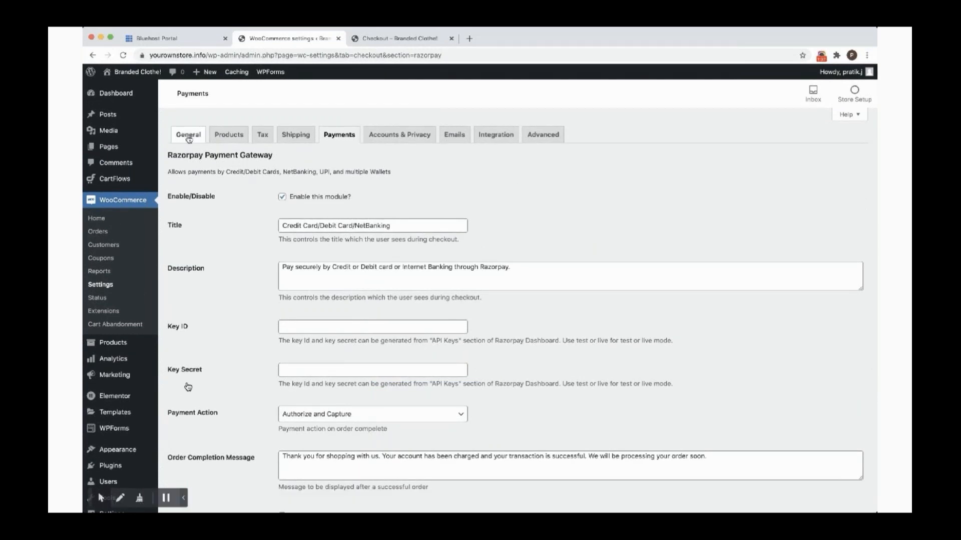
left_click(140, 500)
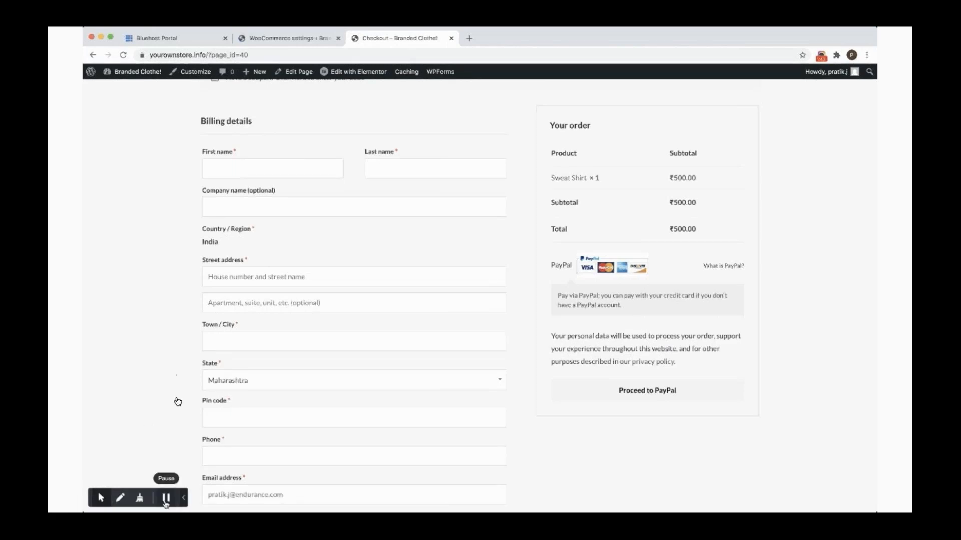
left_click(124, 505)
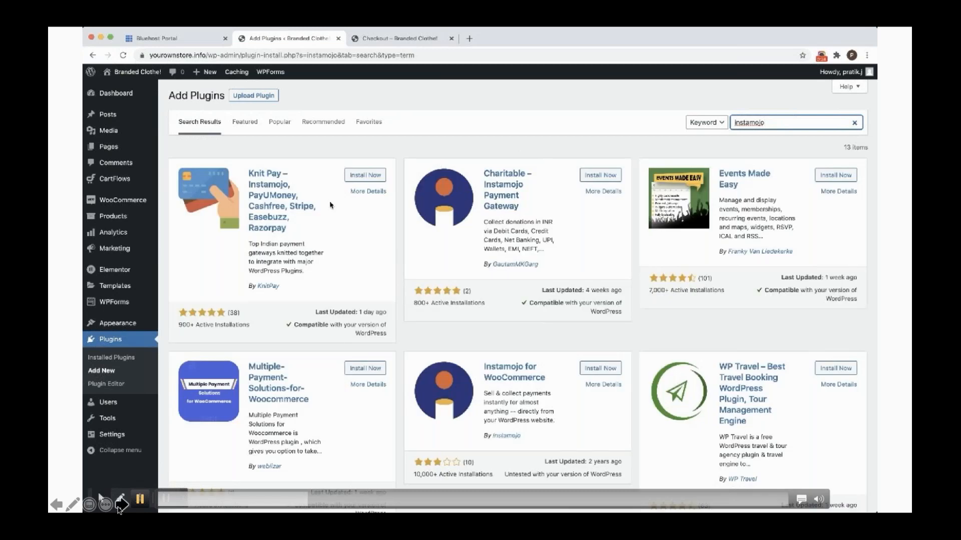
left_click(120, 506)
left_click(135, 505)
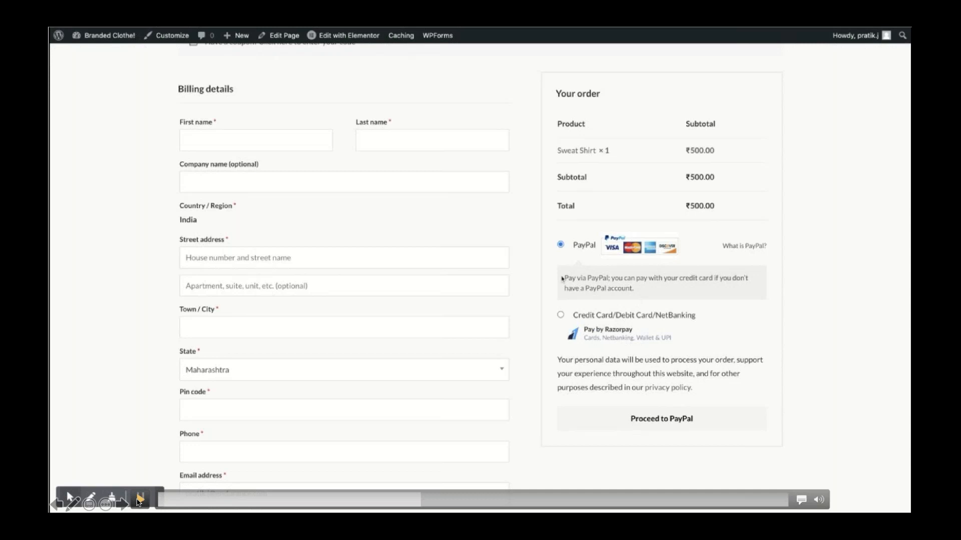
left_click(139, 501)
left_click(144, 504)
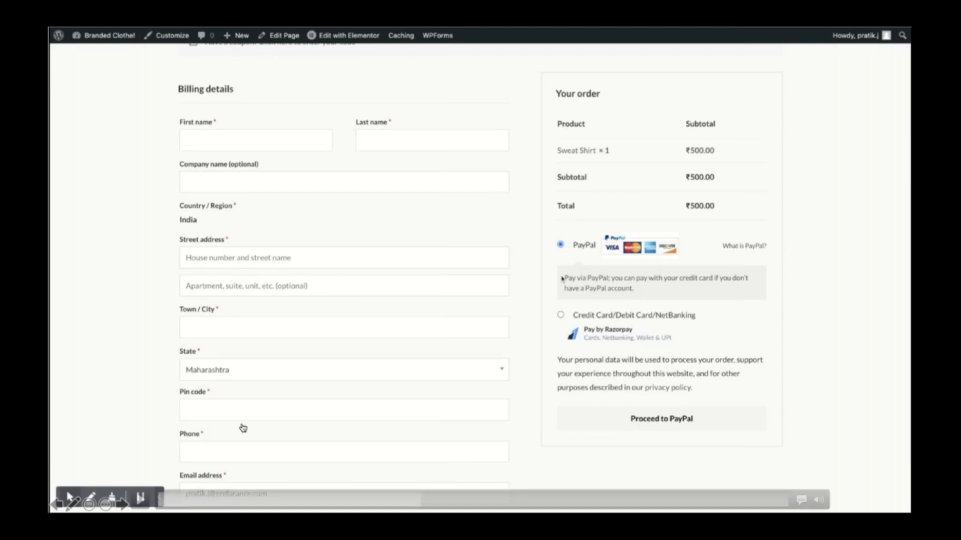
left_click(141, 506)
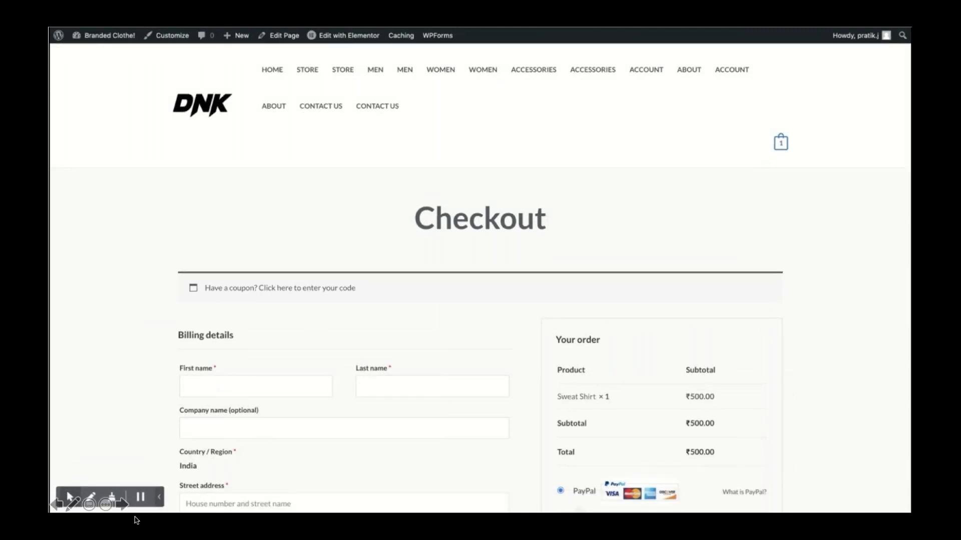
left_click(140, 498)
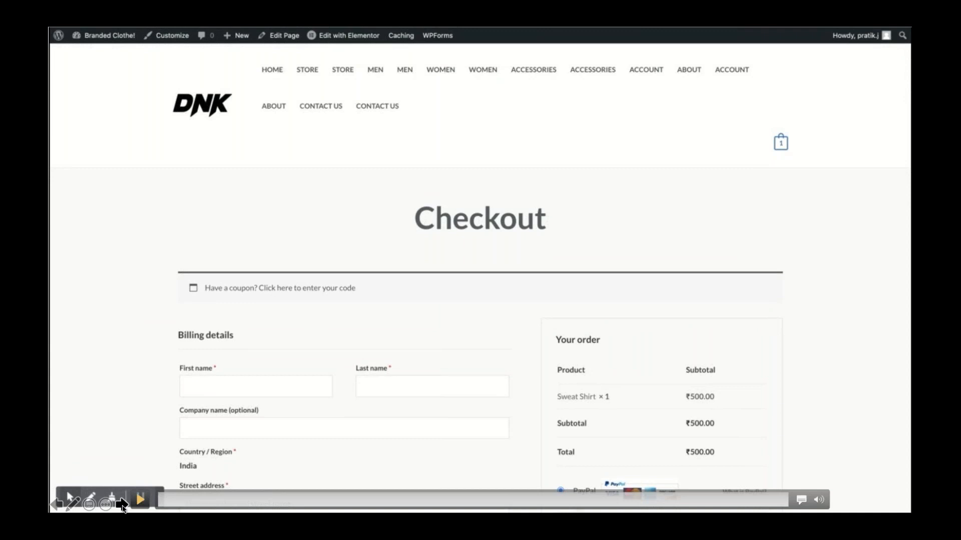
left_click(122, 505)
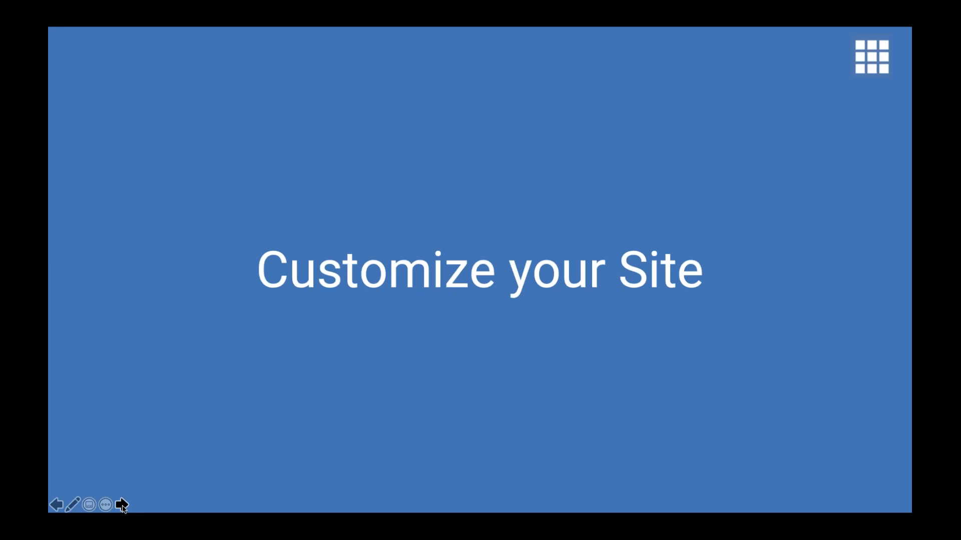
left_click(122, 505)
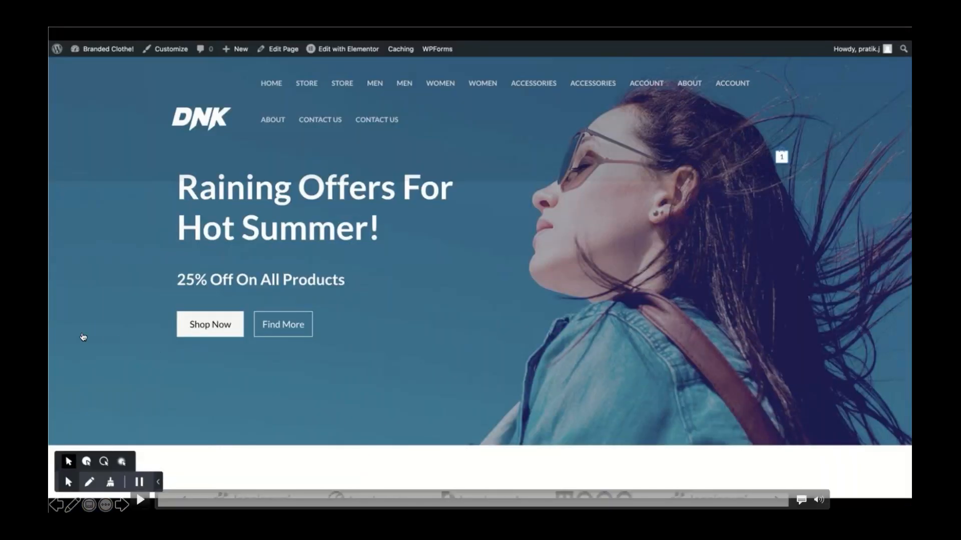
left_click(140, 502)
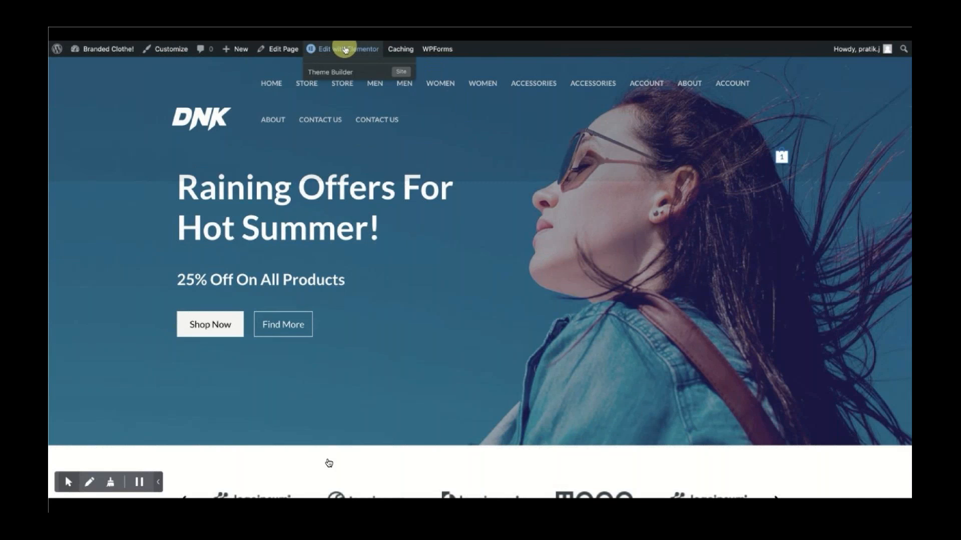
mouse_move(232, 441)
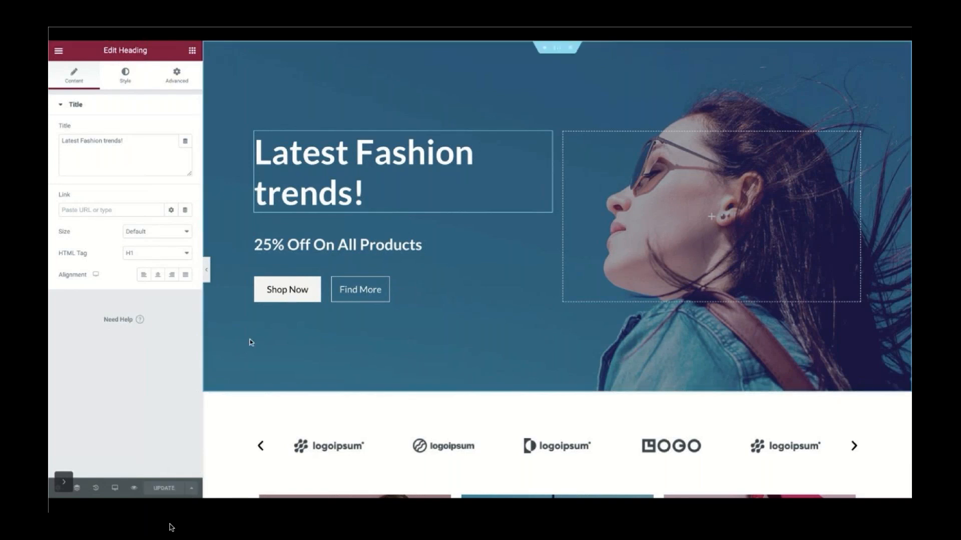
- Replace the home page hero section's background image with EOSS-1242x450-header.jpg from the media library
mouse_move(187, 412)
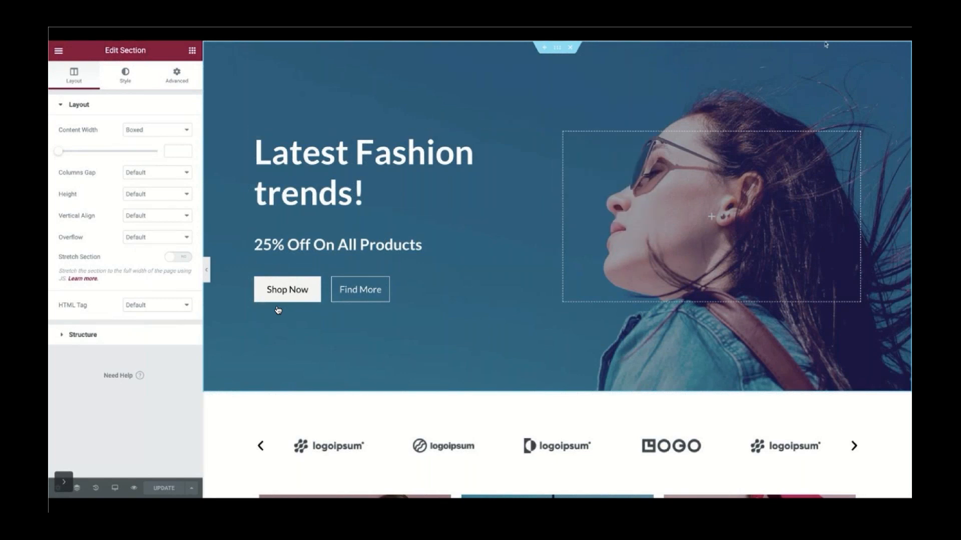
mouse_move(255, 406)
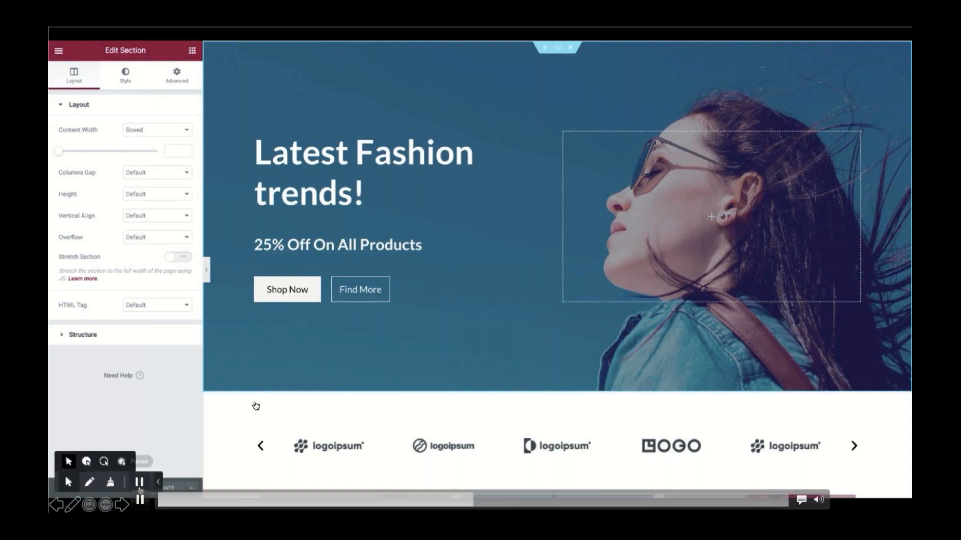
left_click(158, 482)
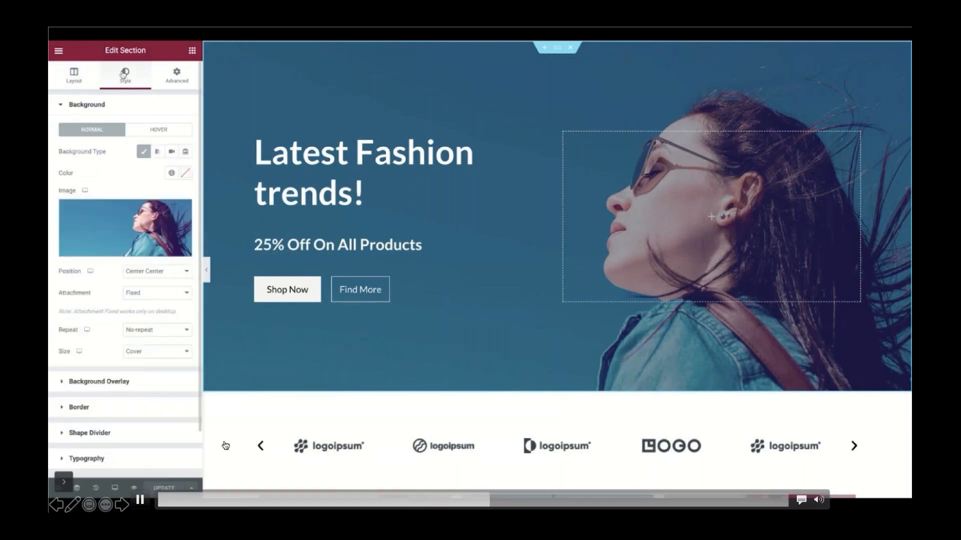
left_click(109, 215)
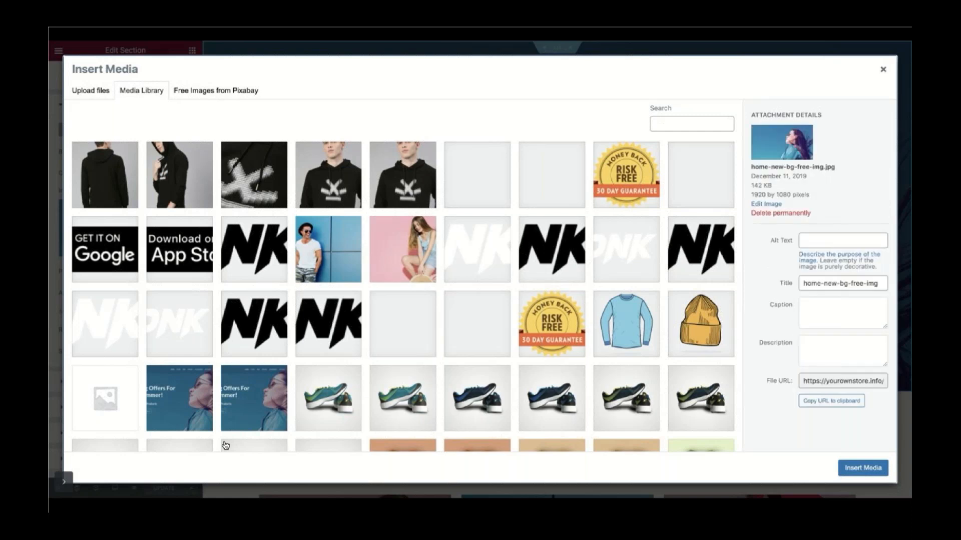
left_click_drag(225, 446, 226, 446)
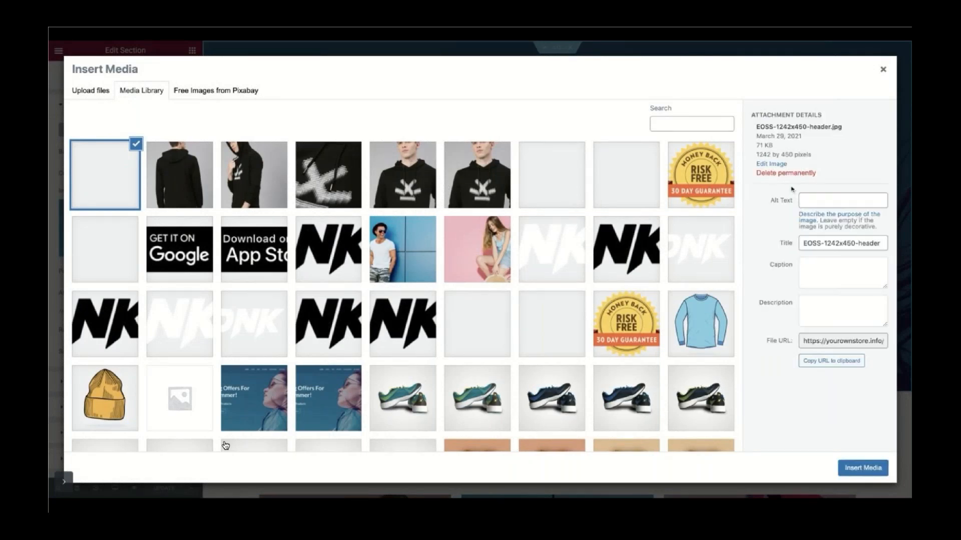
left_click(869, 471)
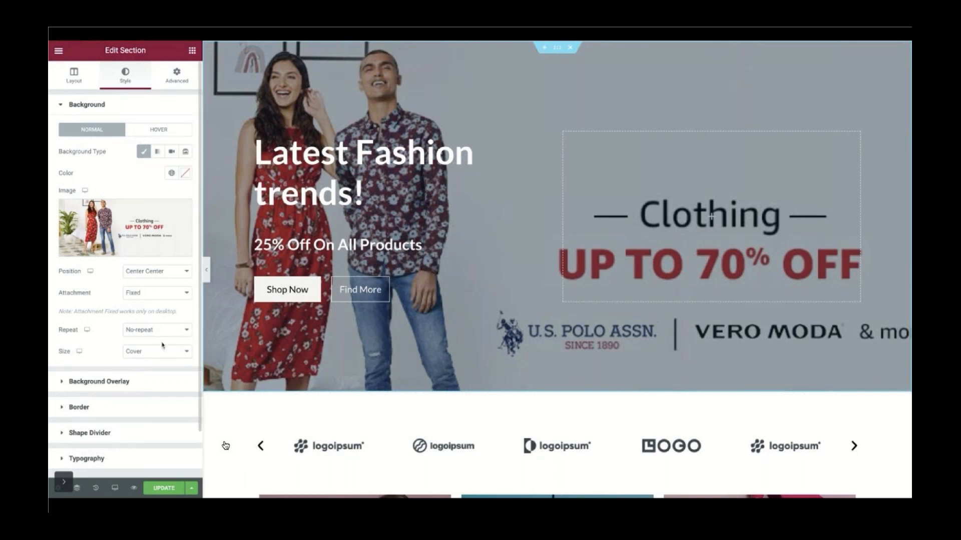
scroll(167, 282, "down", 1)
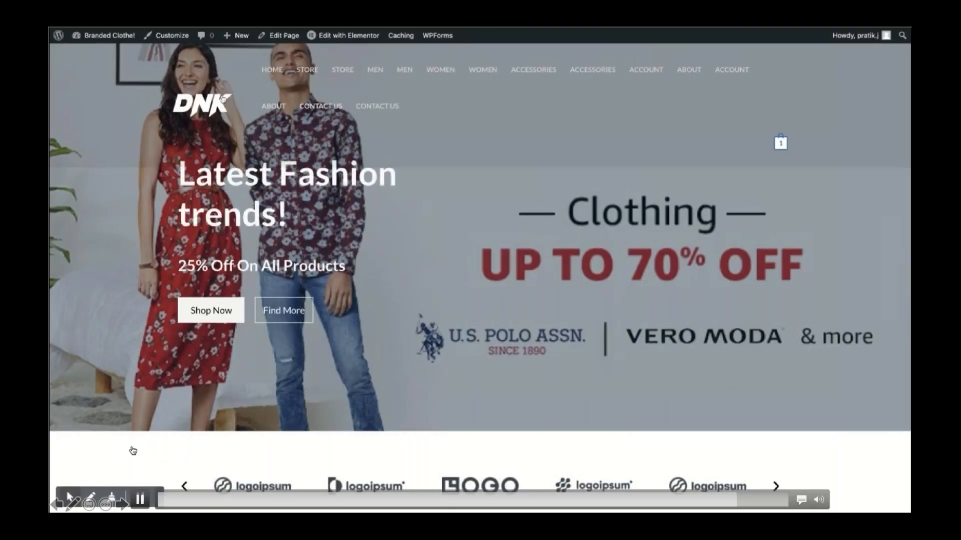
left_click(141, 499)
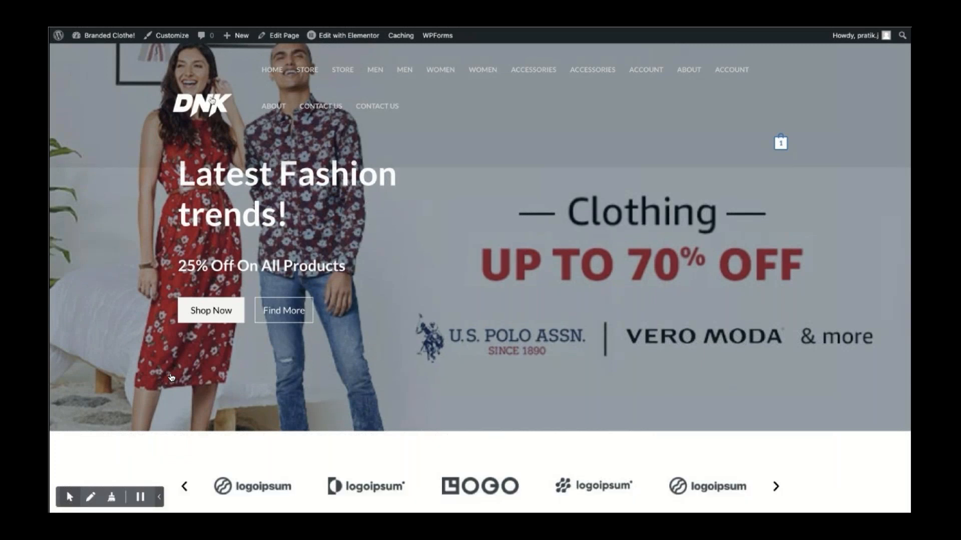
left_click(140, 500)
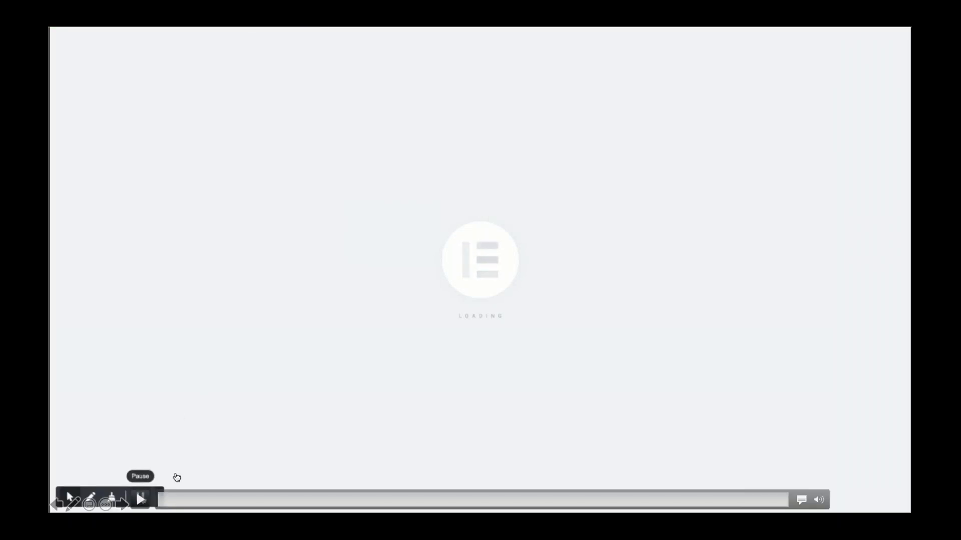
left_click(122, 501)
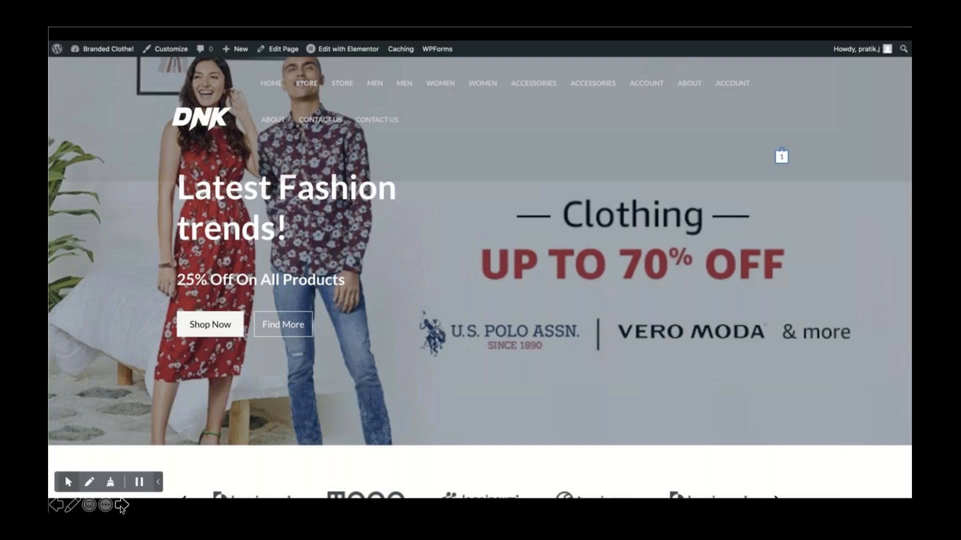
left_click(132, 484)
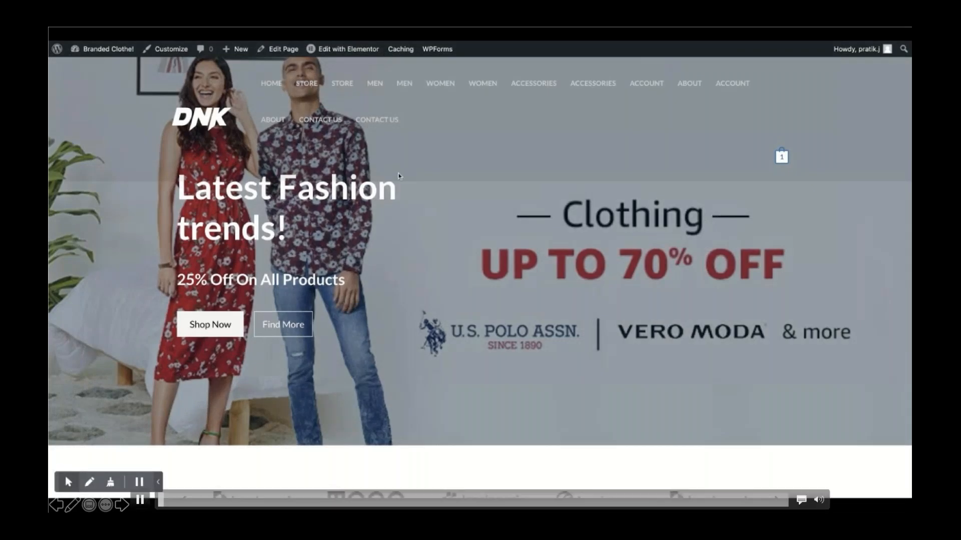
left_click(121, 505)
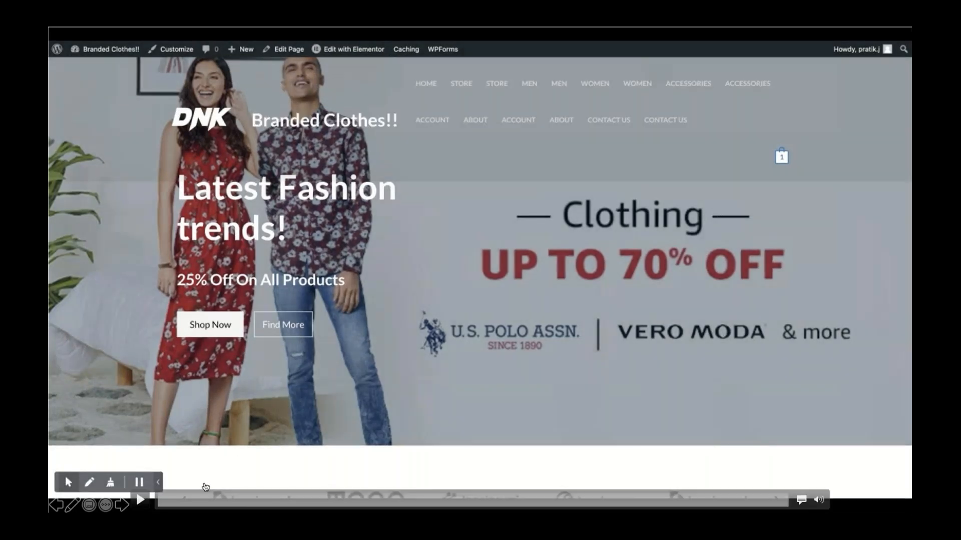
left_click(138, 502)
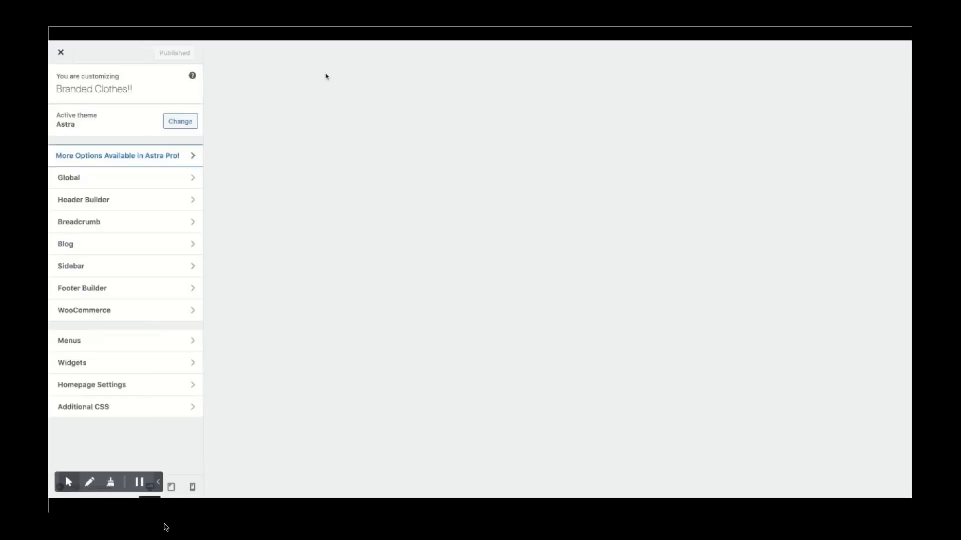
mouse_move(208, 328)
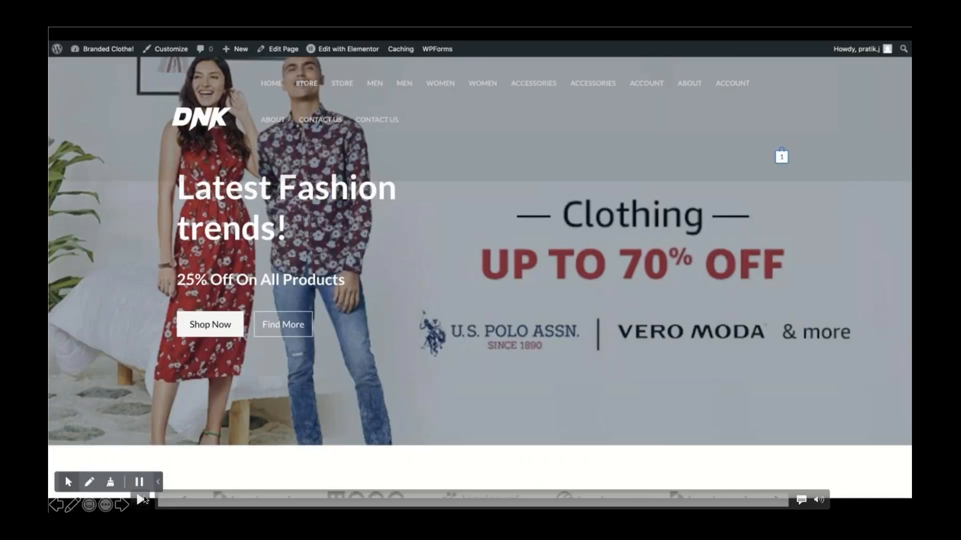
left_click(142, 499)
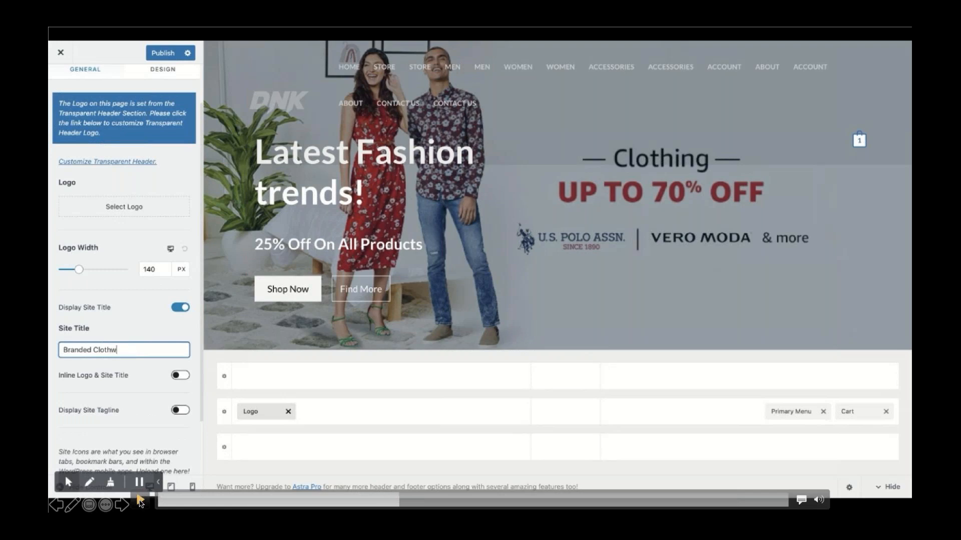
left_click(140, 502)
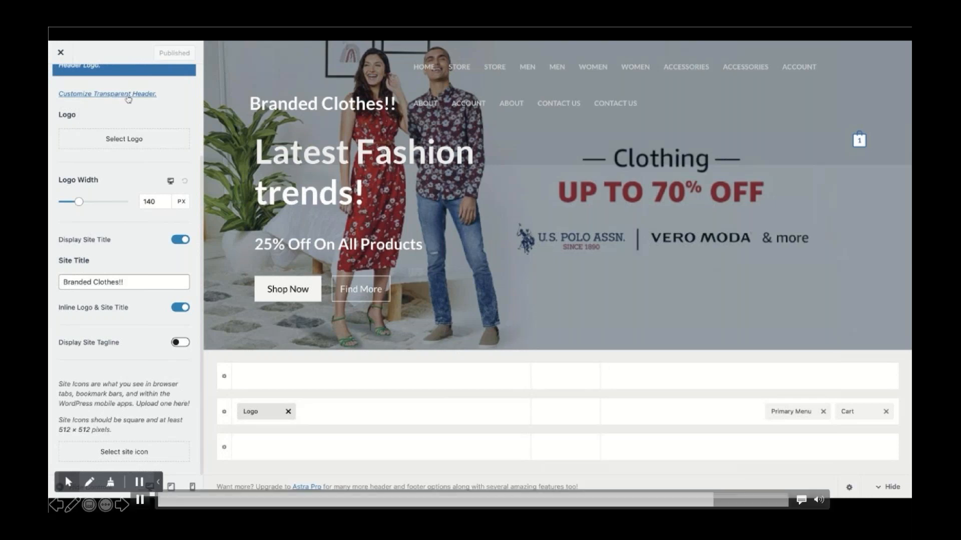
left_click(122, 504)
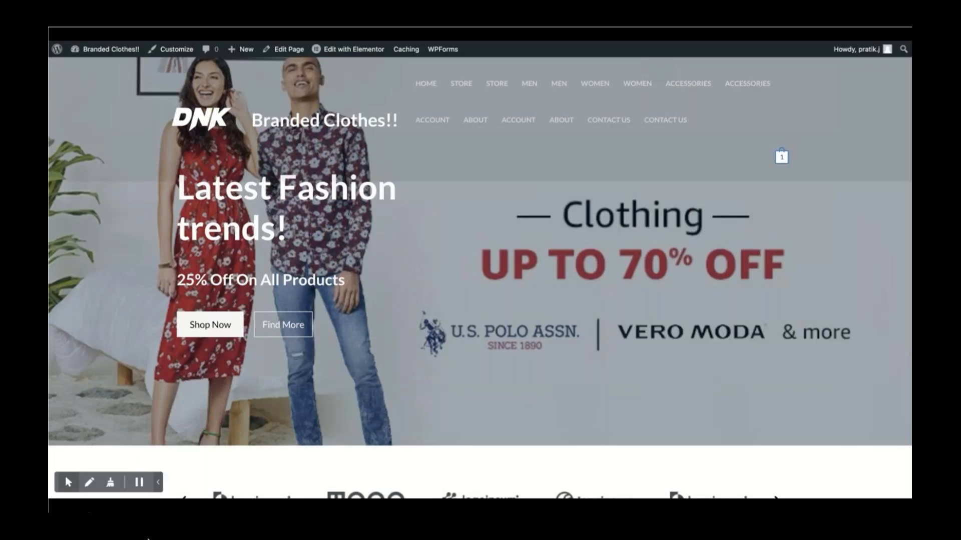
mouse_move(120, 508)
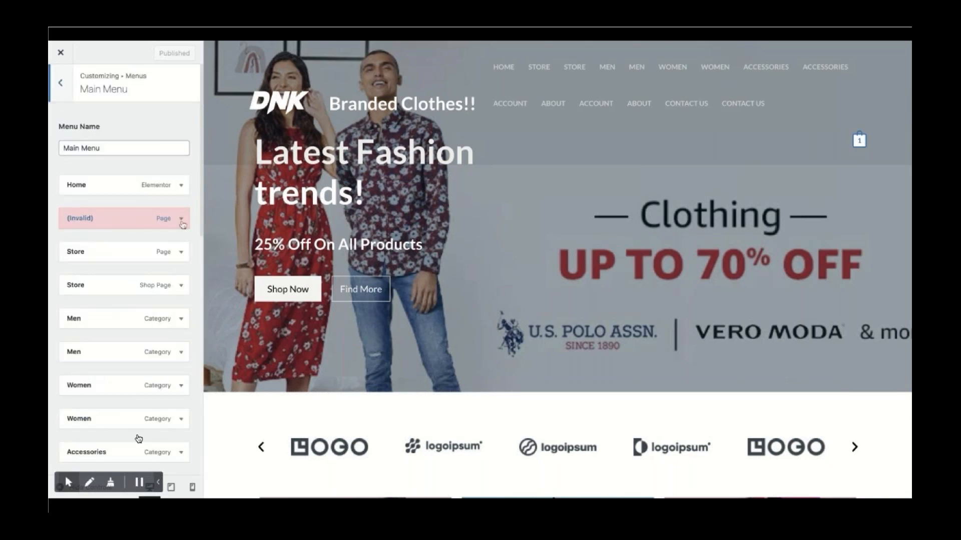
left_click(141, 502)
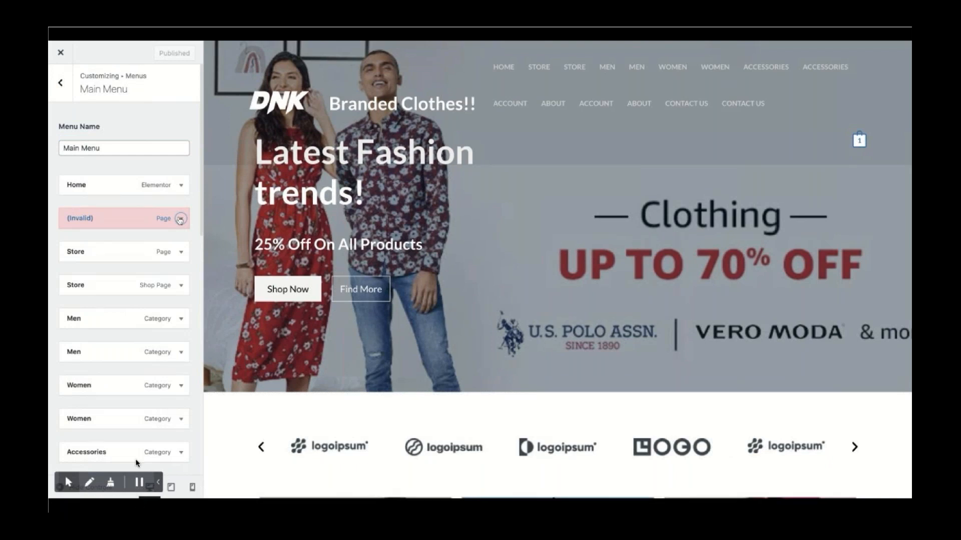
left_click(141, 503)
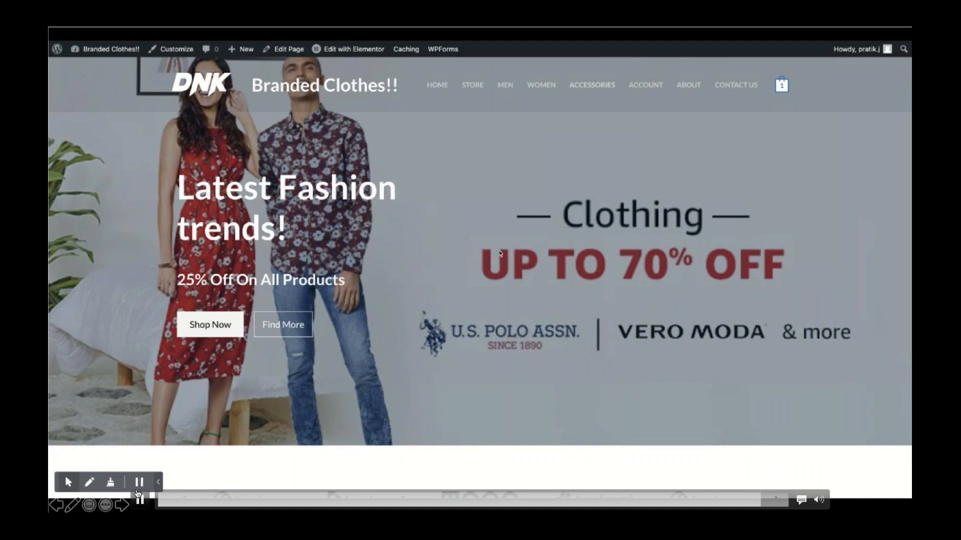
left_click(139, 499)
left_click(141, 499)
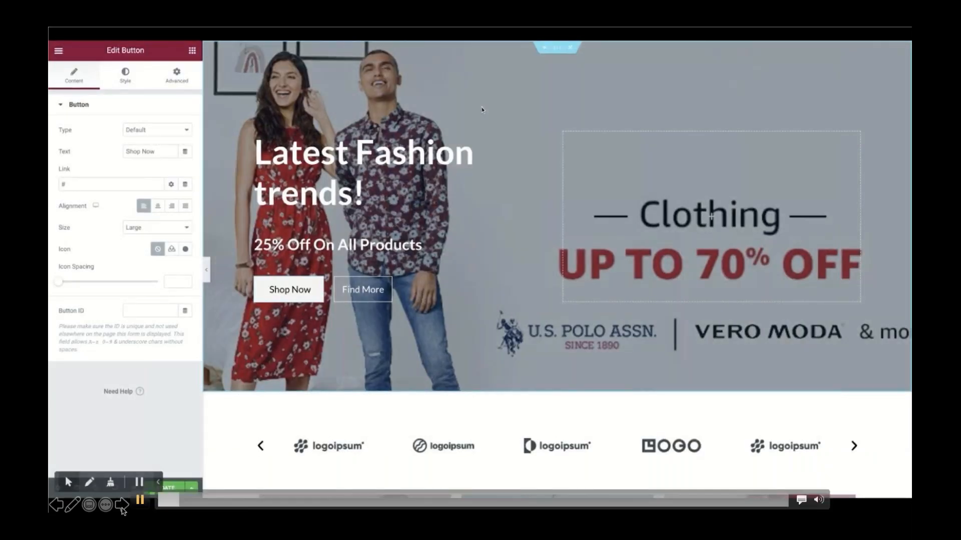
left_click(122, 506)
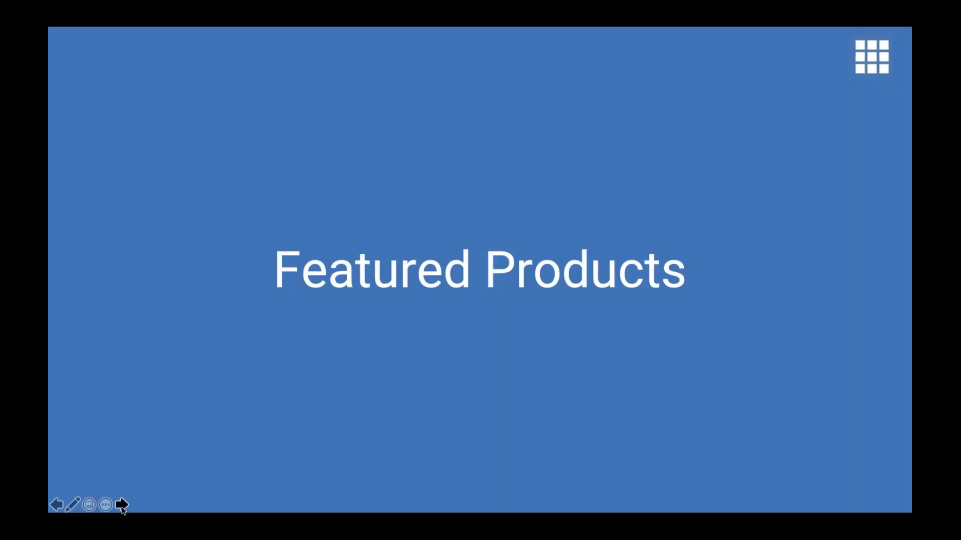
left_click(258, 411)
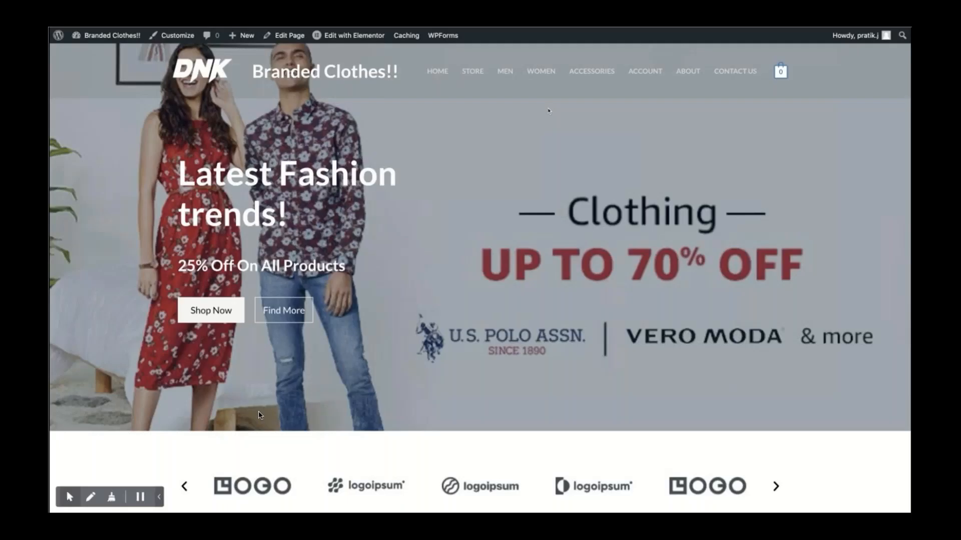
left_click(139, 500)
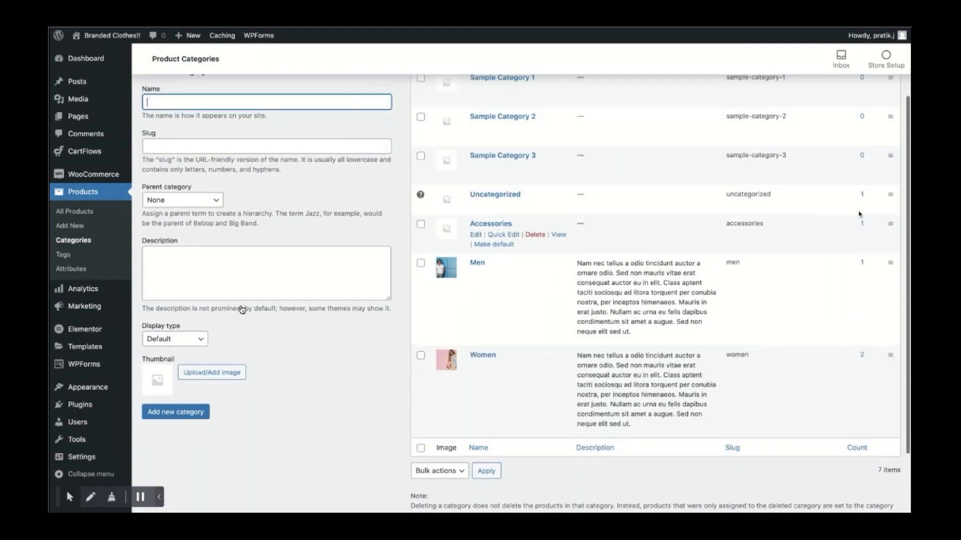
mouse_move(275, 467)
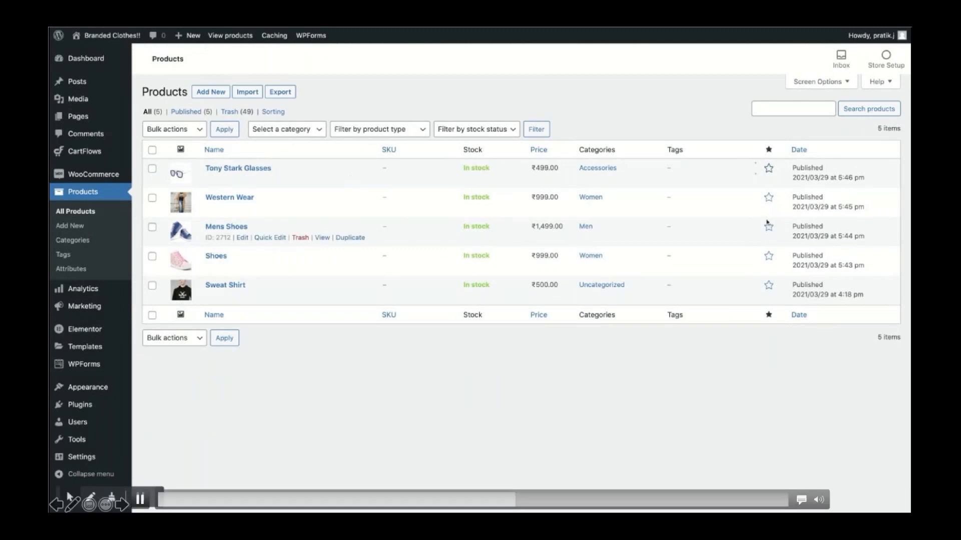
left_click(678, 241)
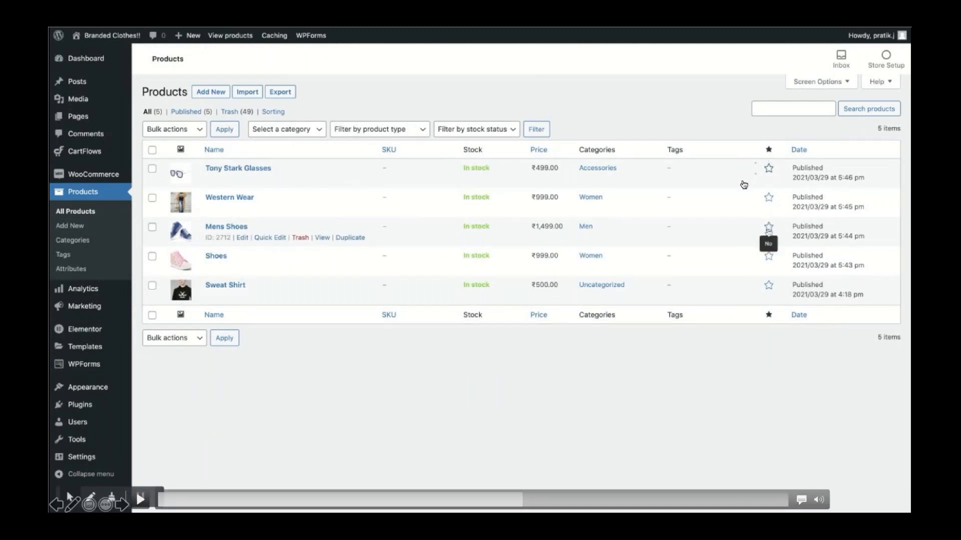
left_click(140, 500)
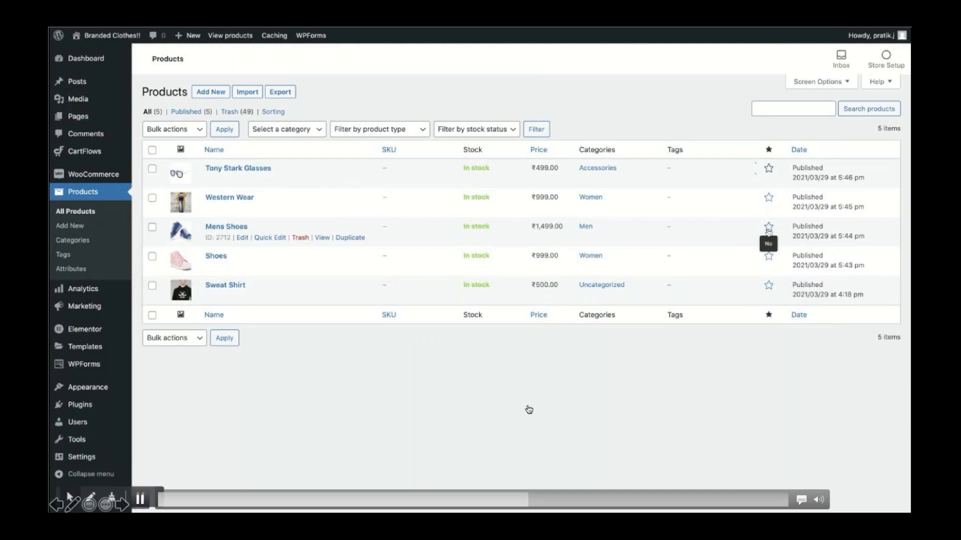